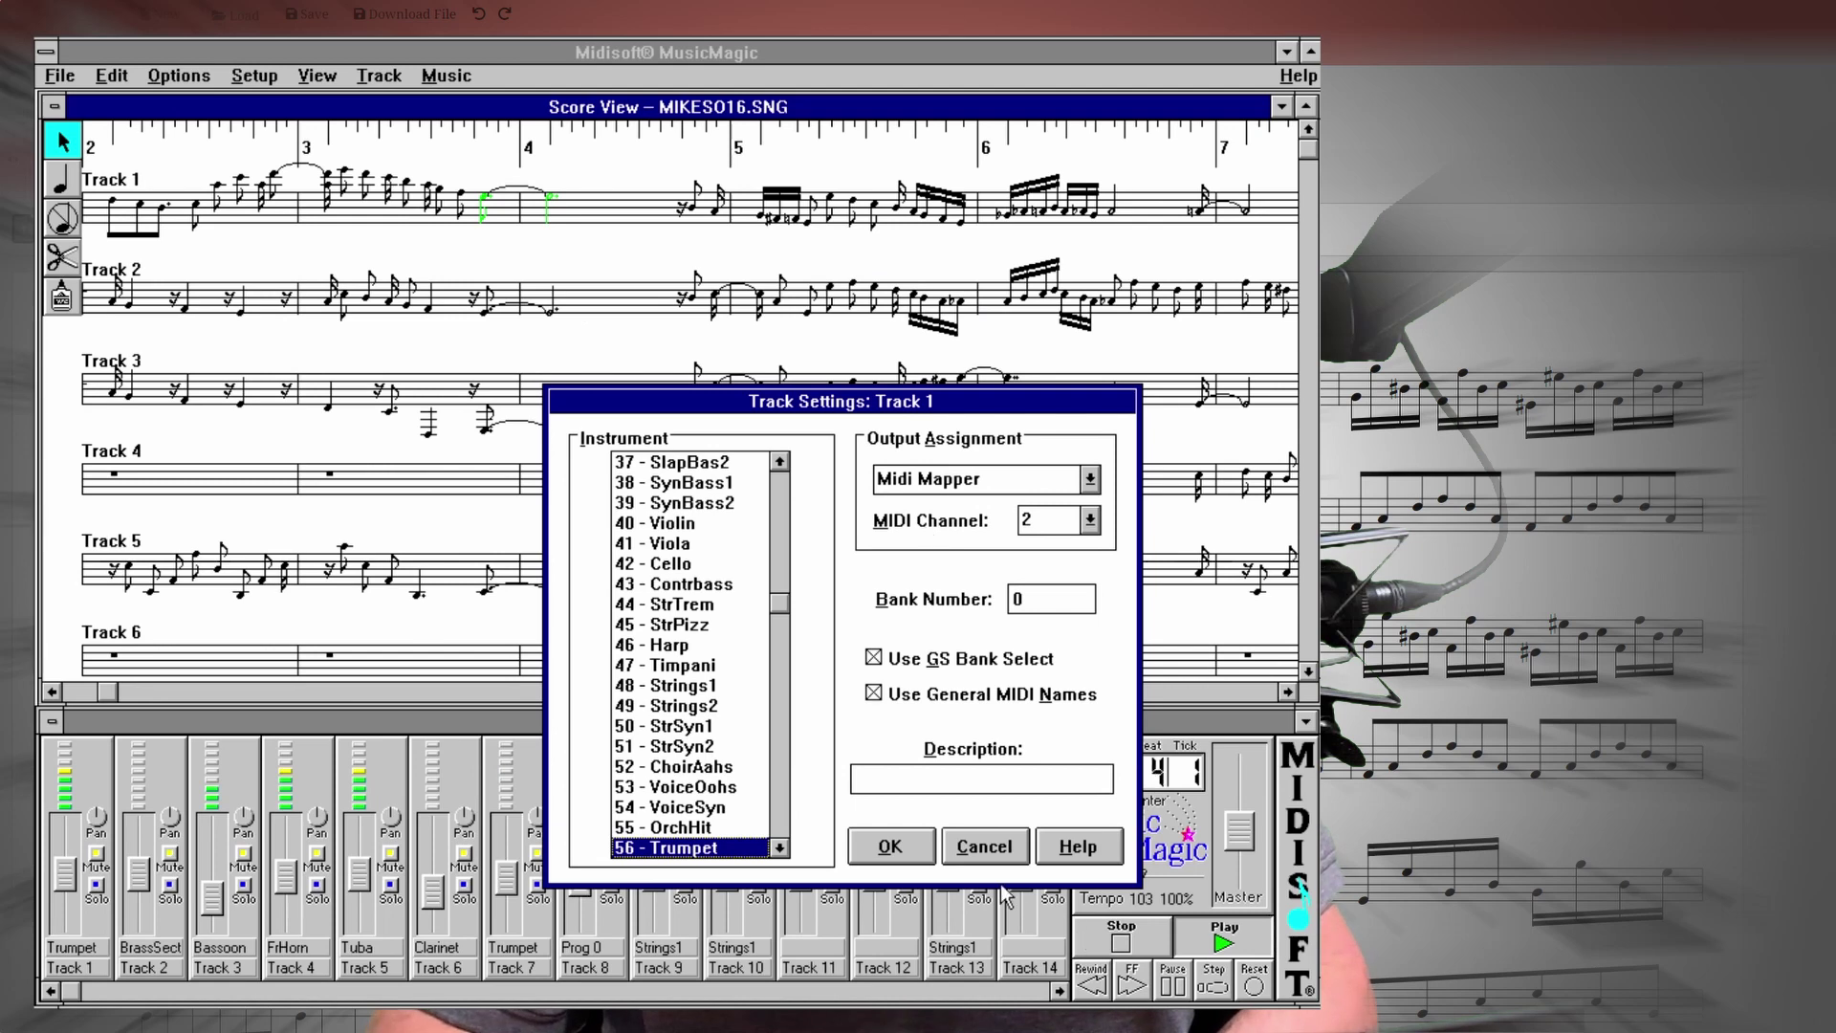
Close Track 1 settings, then open Track 3's Bassoon settings and cancel without changes
click(984, 847)
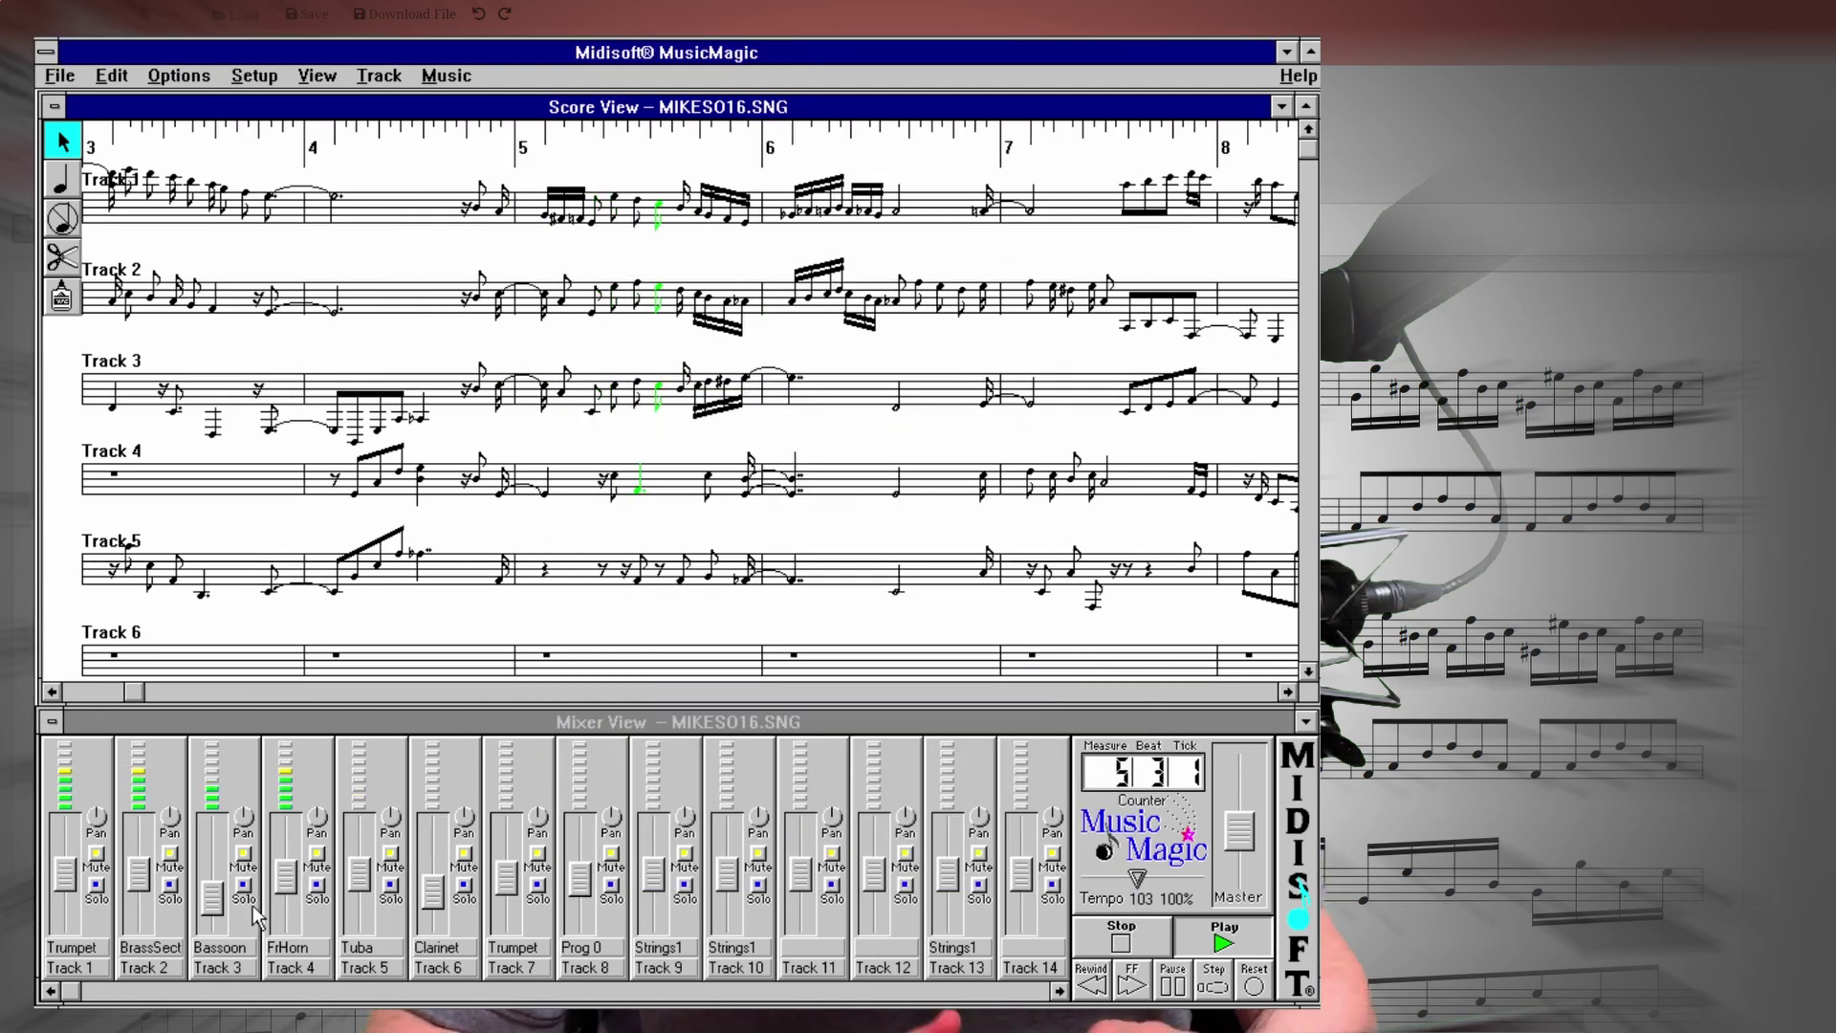
double_click(229, 949)
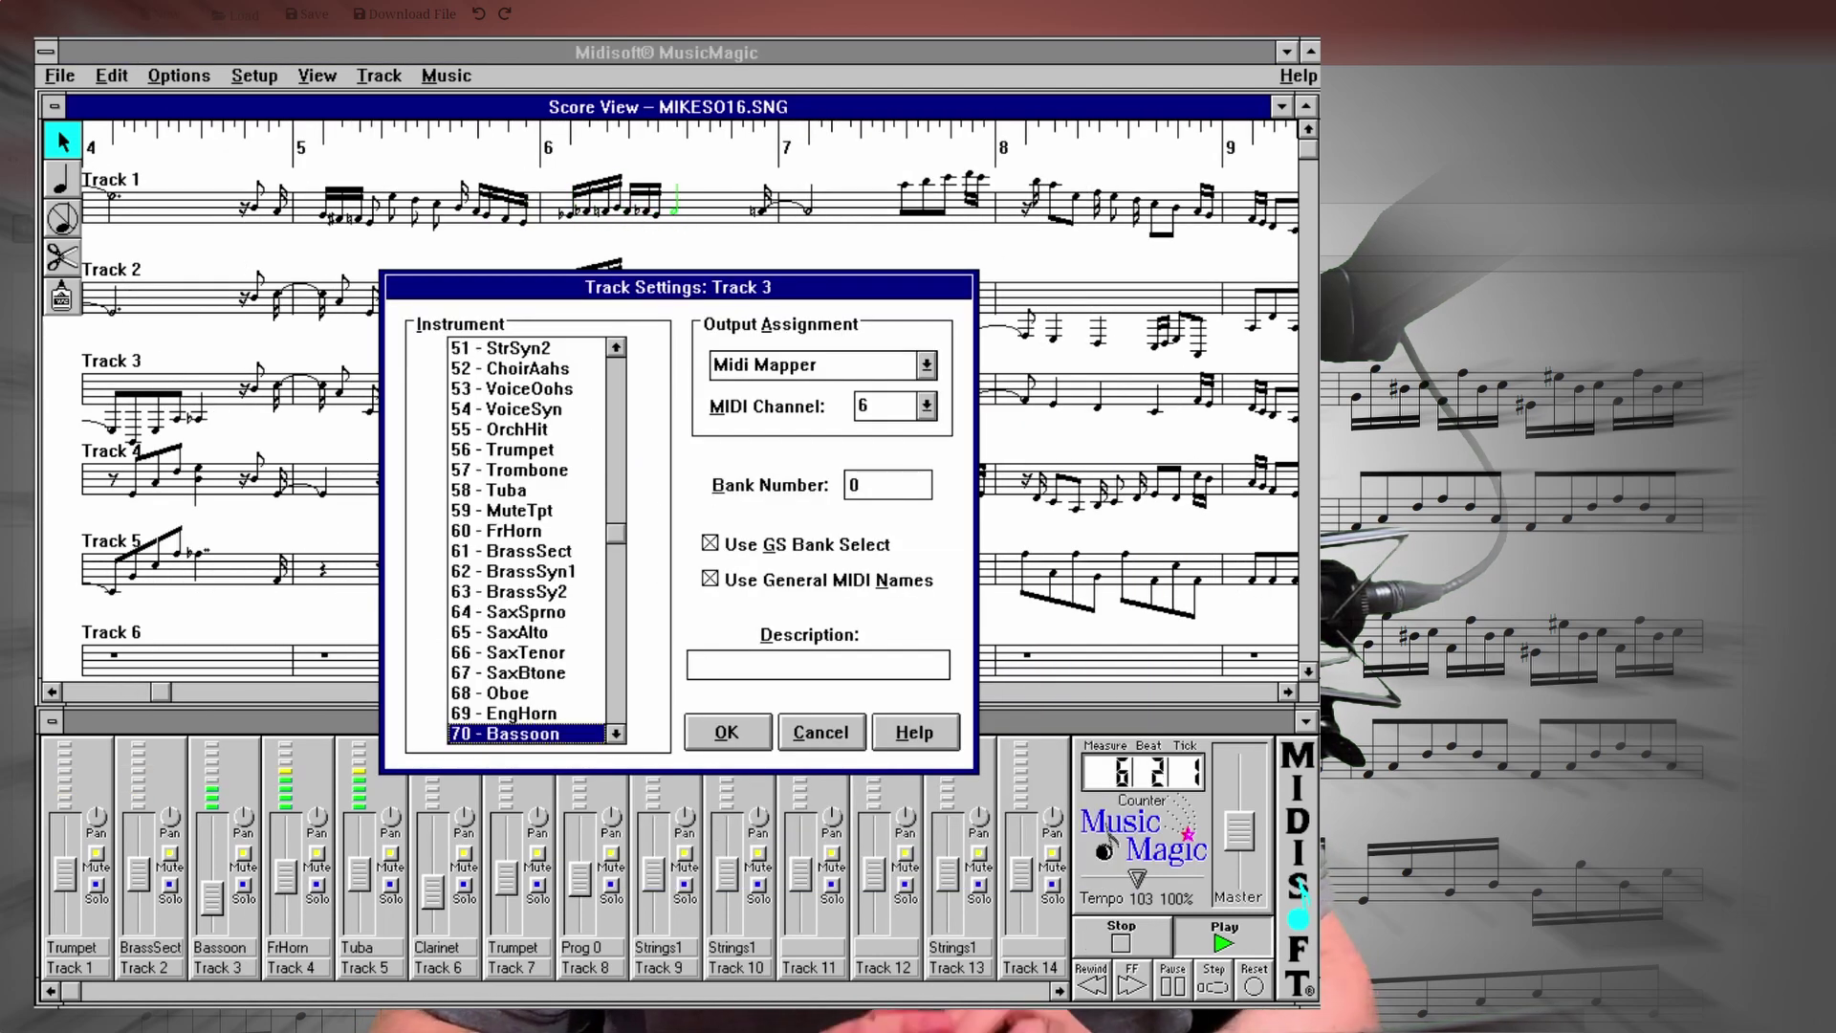
click(823, 733)
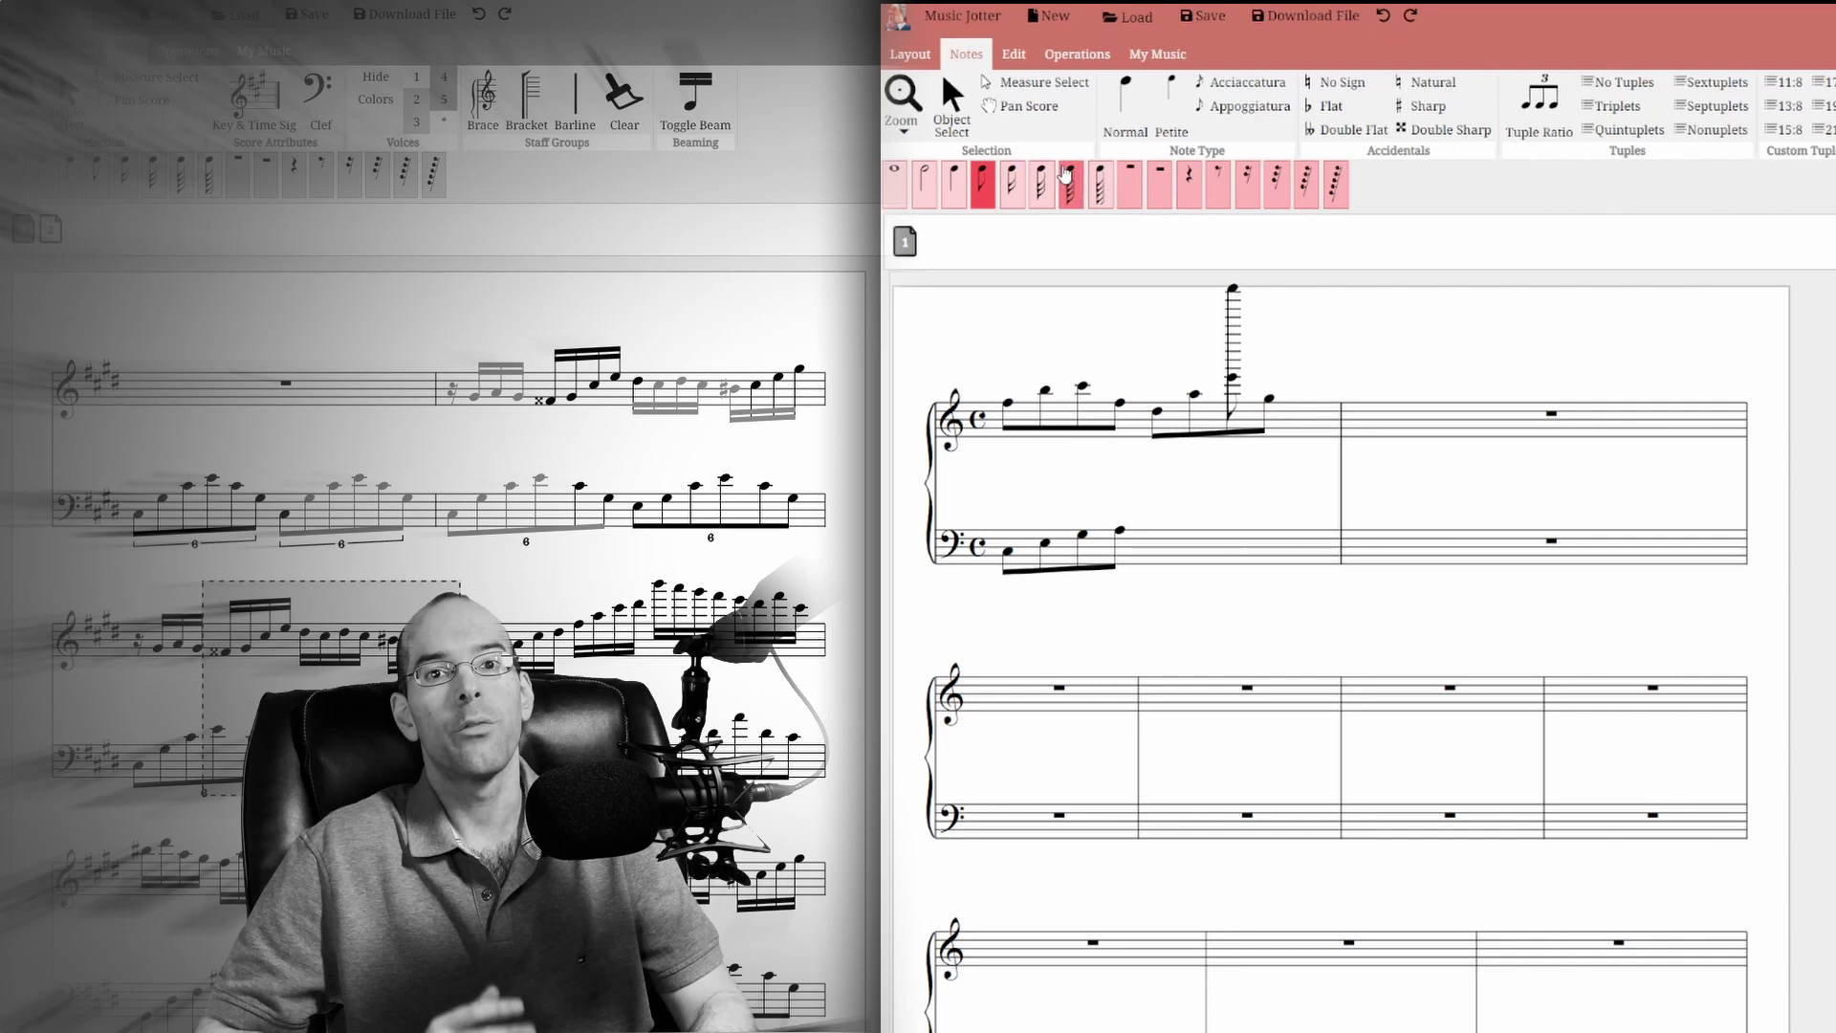
Switch to sixteenth-note duration and add a sixteenth note to the first bass measure
key(Right)
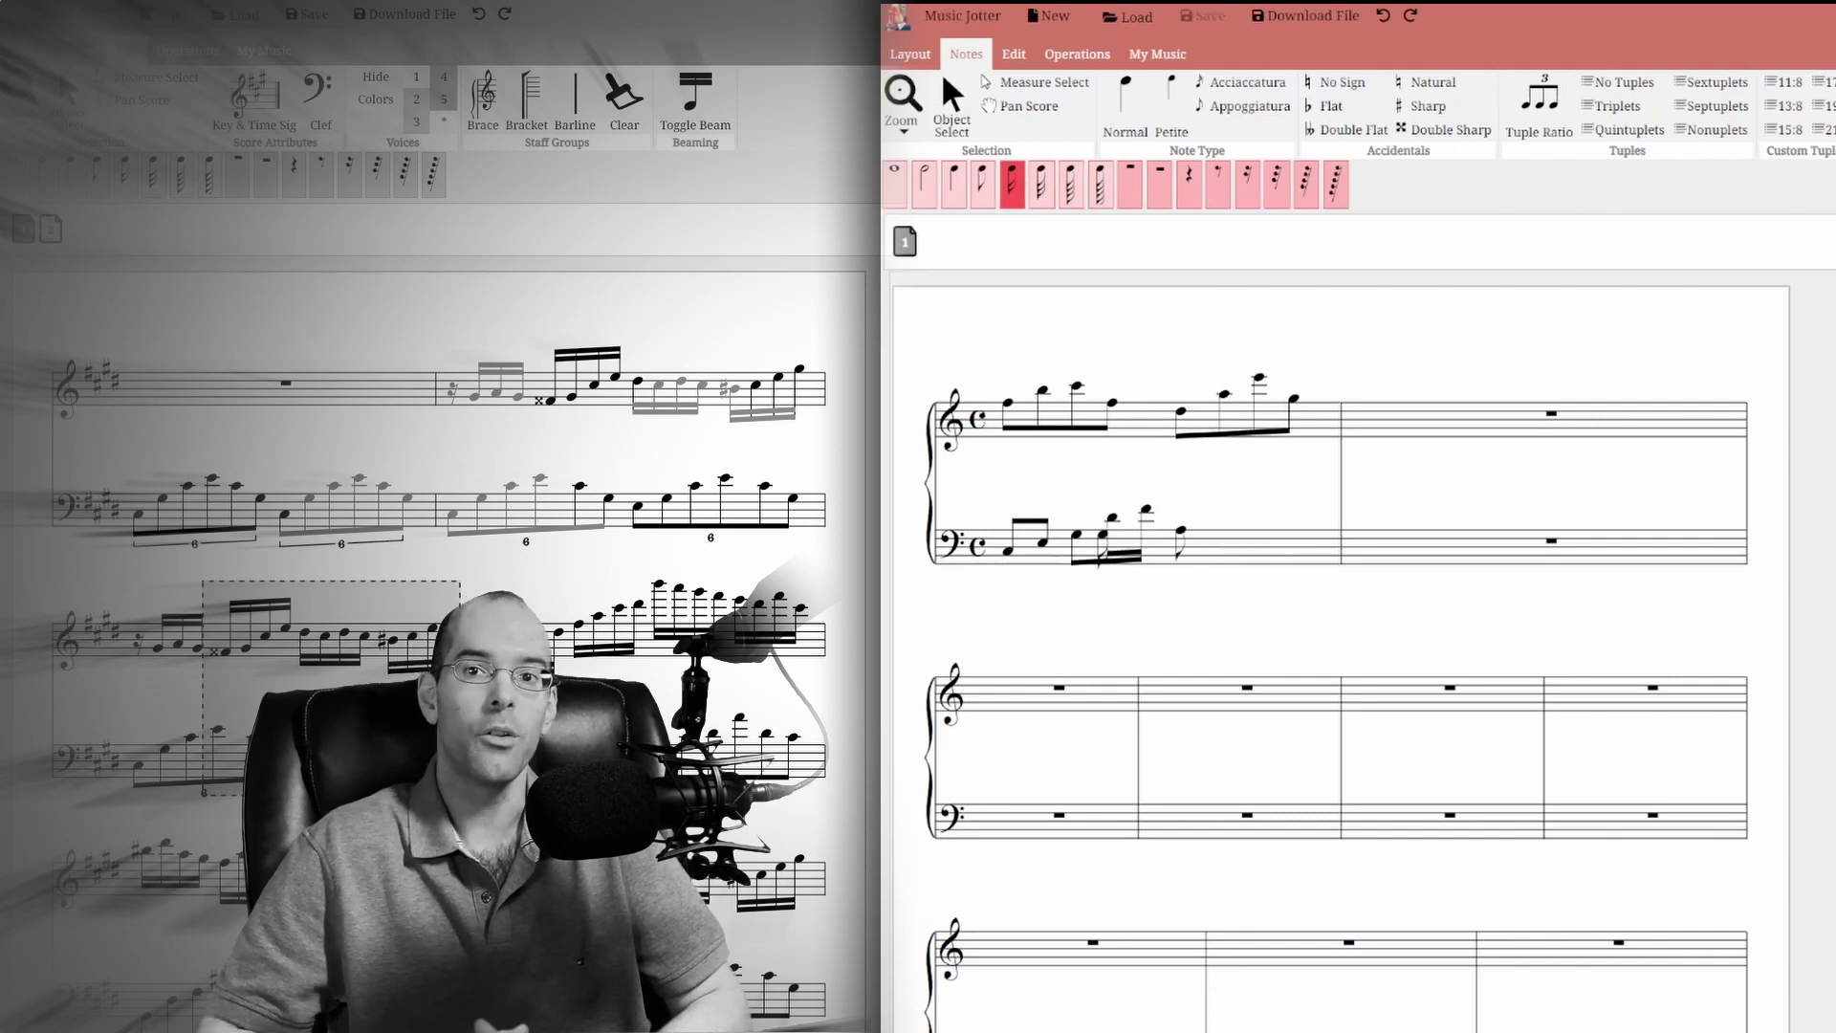
click(1105, 531)
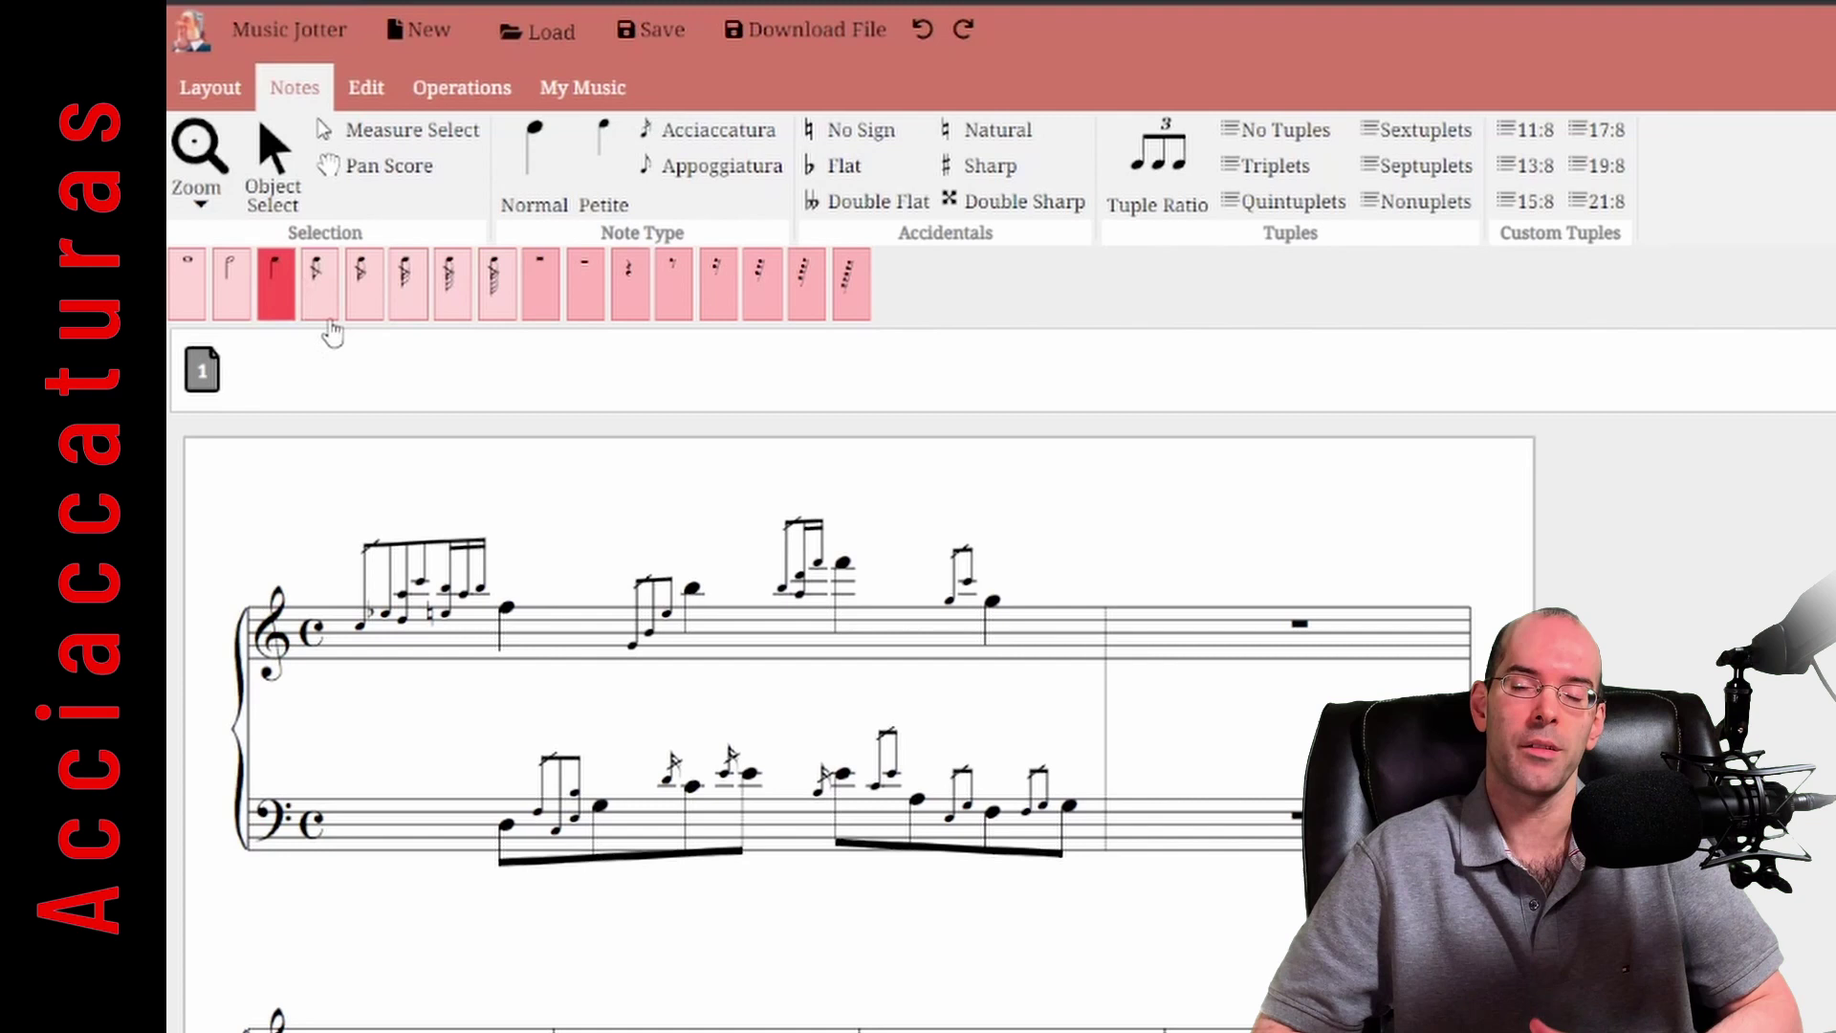
Rubber-band select all the grace-note groups across the treble melody and bass line
drag(359, 494, 474, 642)
drag(582, 540, 642, 648)
drag(720, 459, 785, 645)
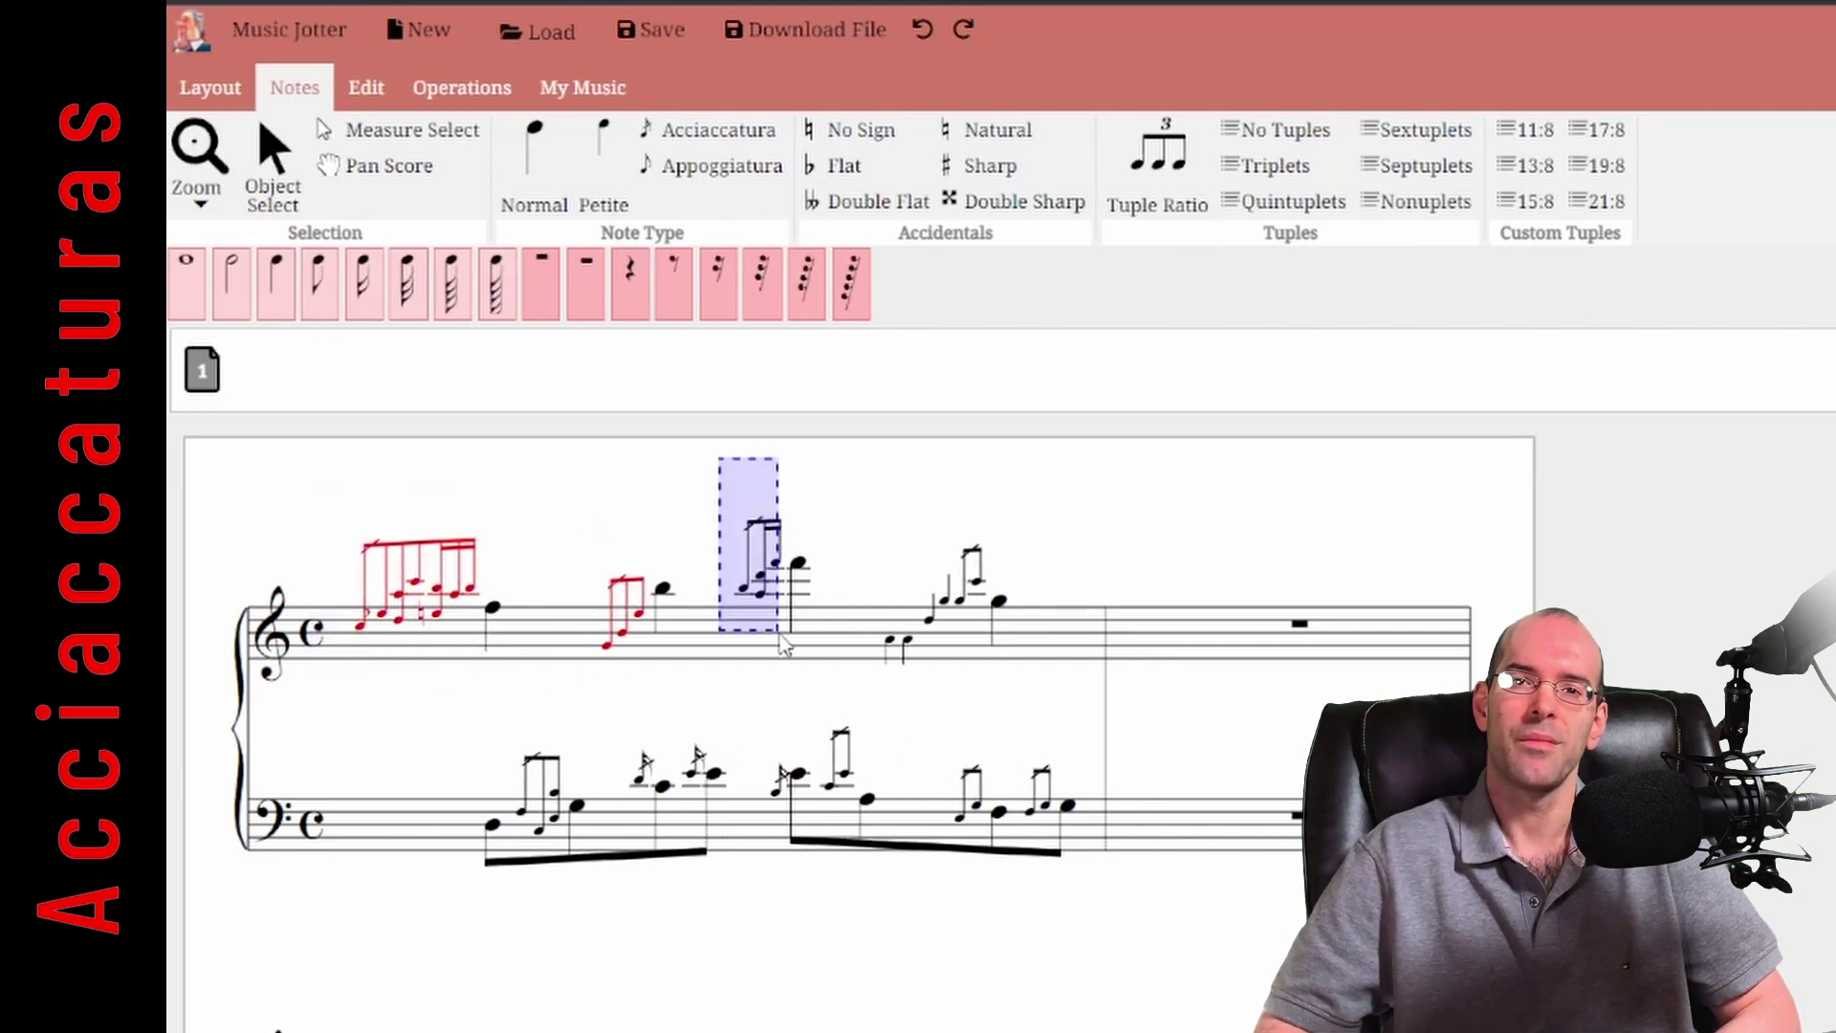
drag(854, 488, 993, 749)
drag(935, 739, 990, 825)
drag(1012, 692, 1065, 846)
drag(825, 717, 779, 753)
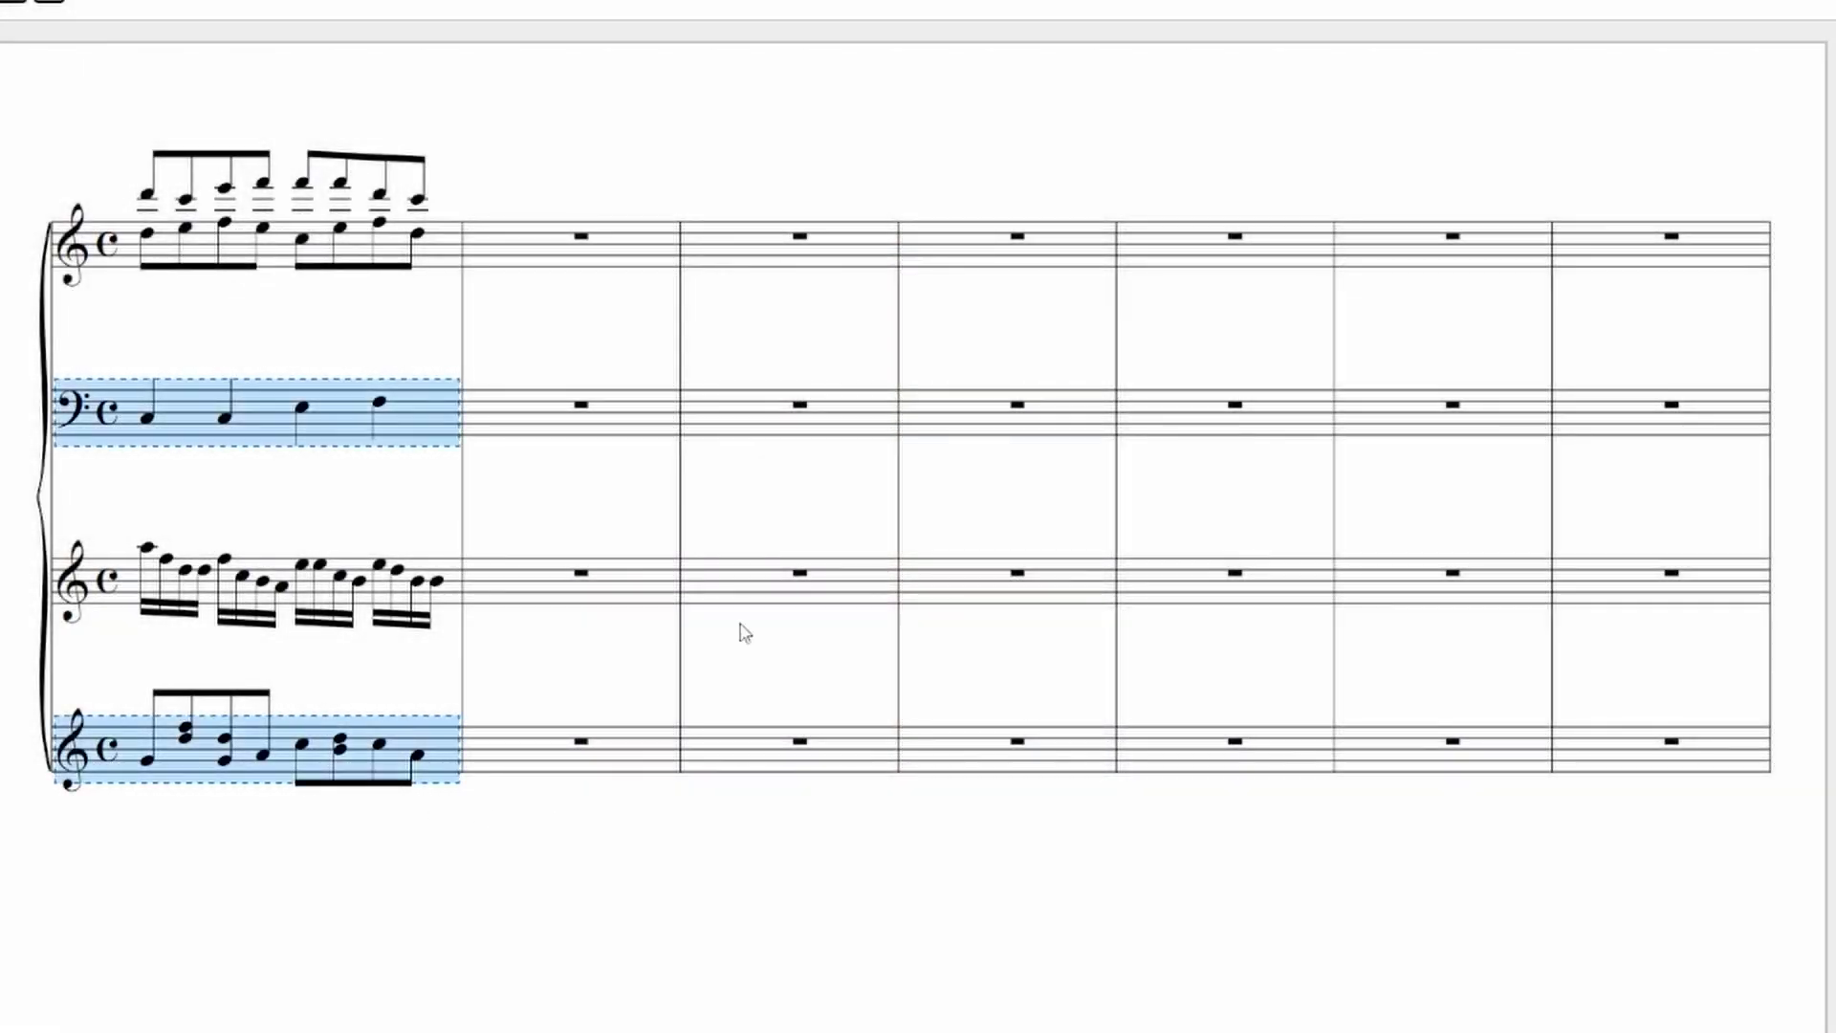
click(575, 244)
shift+click(725, 258)
ctrl+click(1005, 574)
ctrl+shift+click(1220, 575)
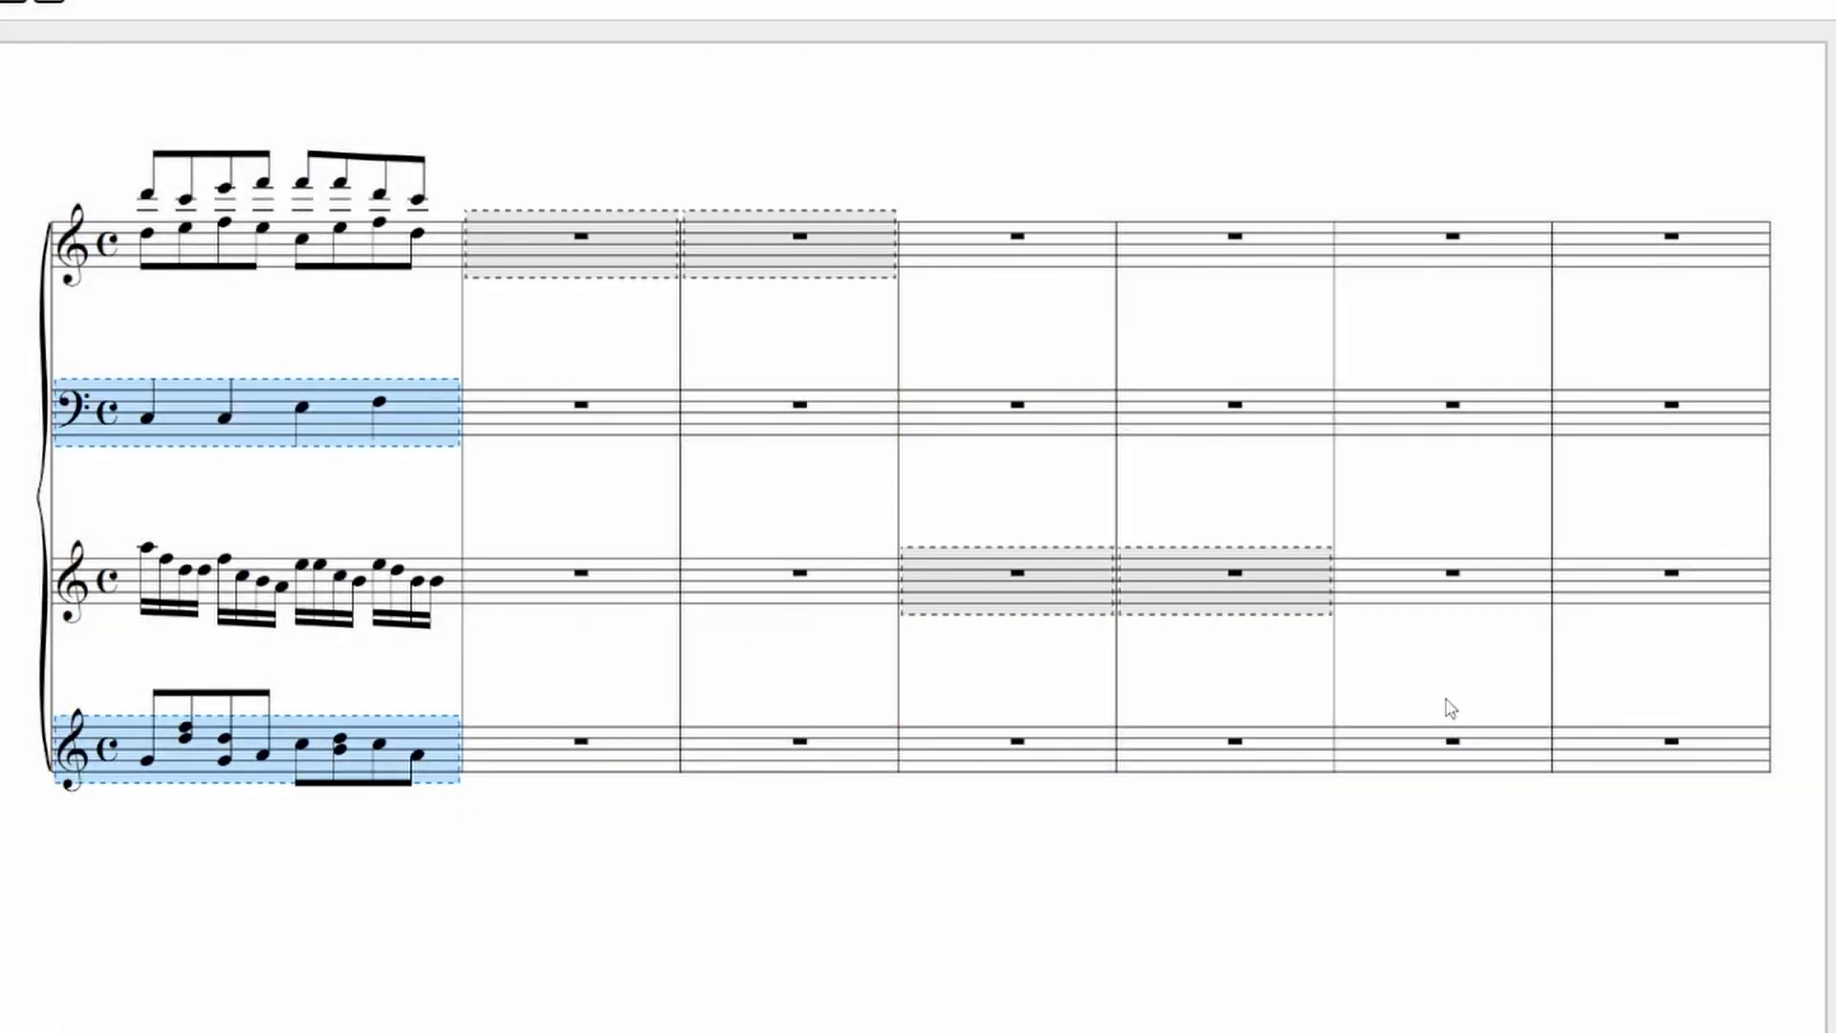
key(ctrl+v)
click(652, 245)
shift+click(770, 255)
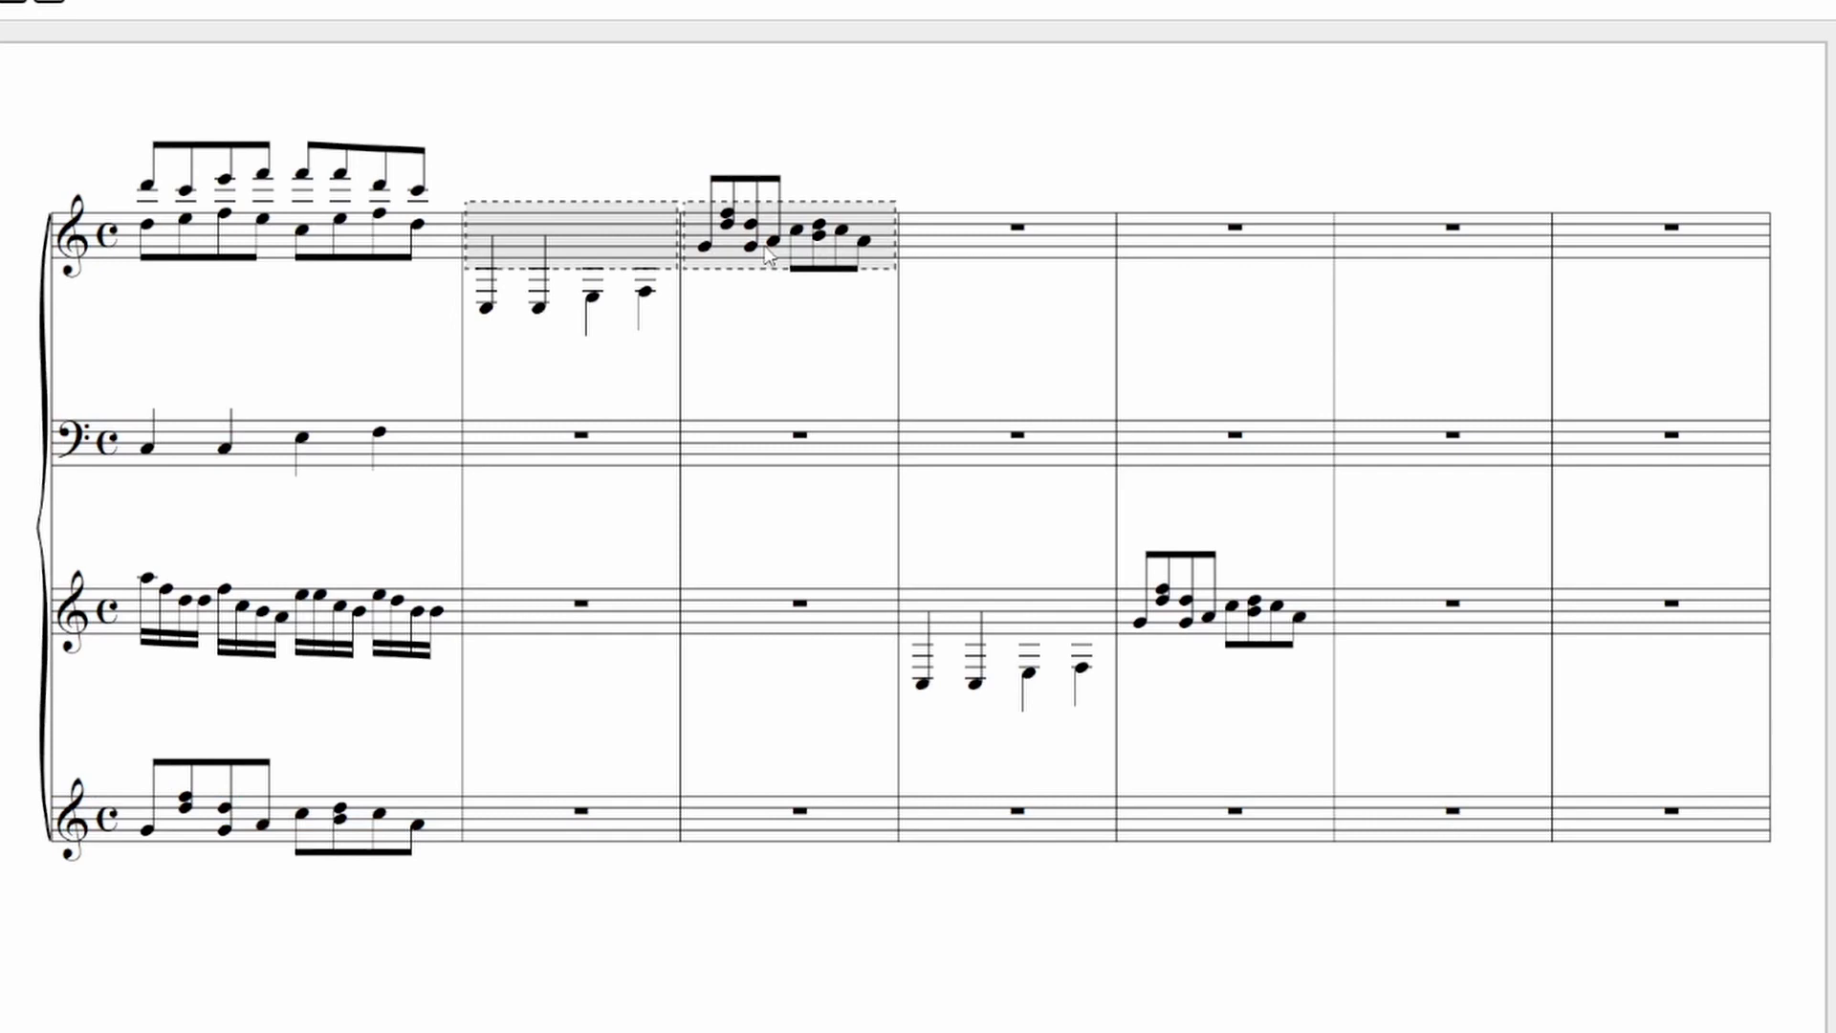
ctrl+click(1004, 610)
ctrl+shift+click(1221, 610)
key(Delete)
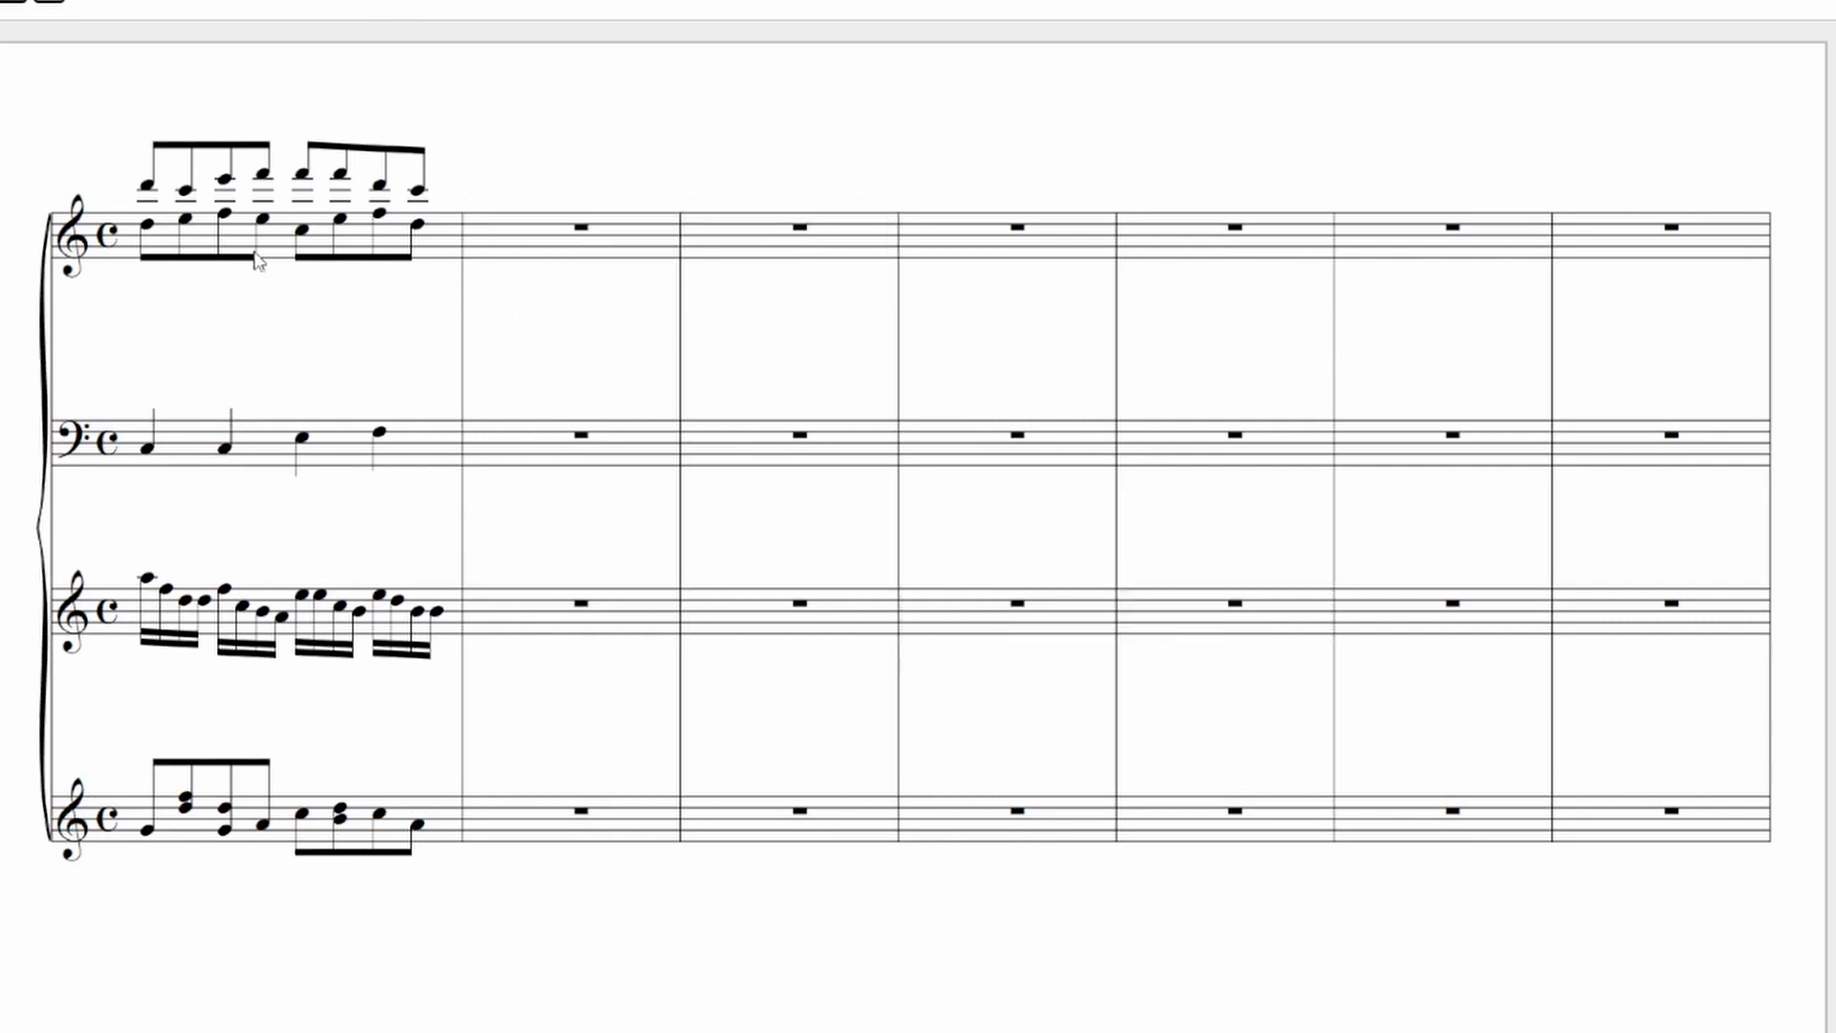
click(258, 250)
ctrl+click(559, 237)
ctrl+shift+click(1664, 829)
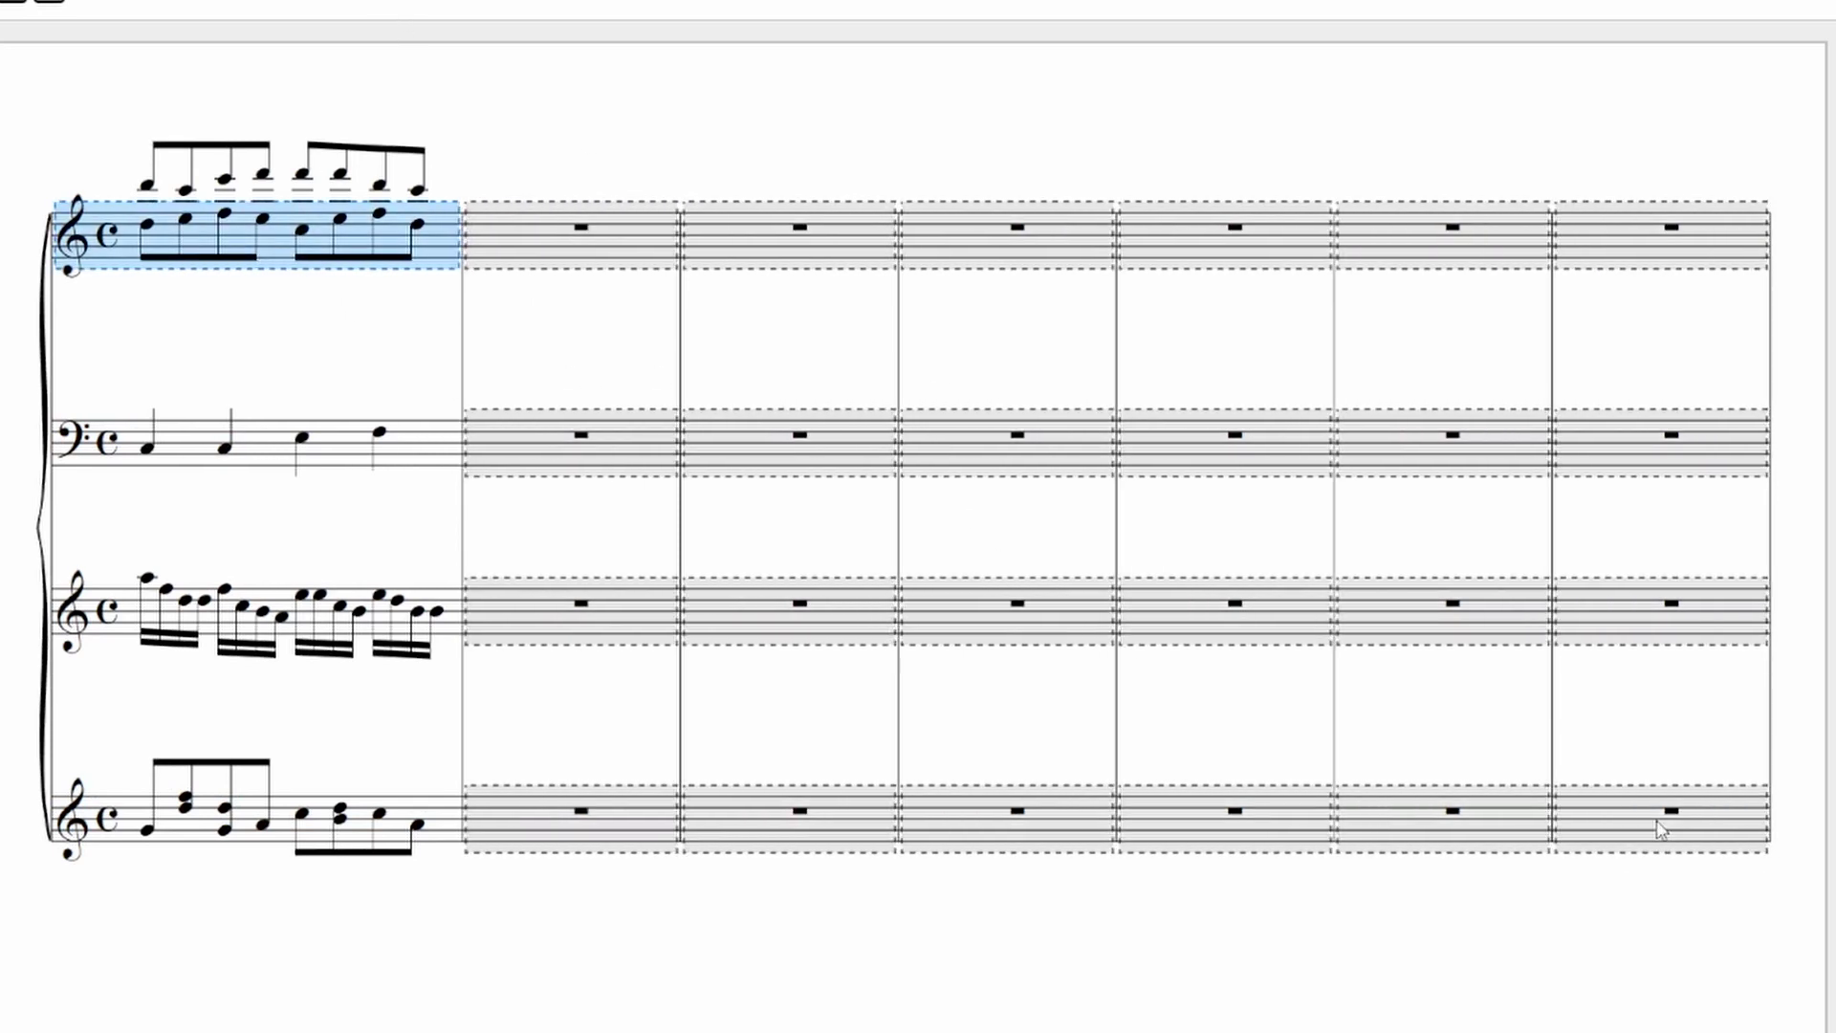
key(ctrl+v)
click(560, 230)
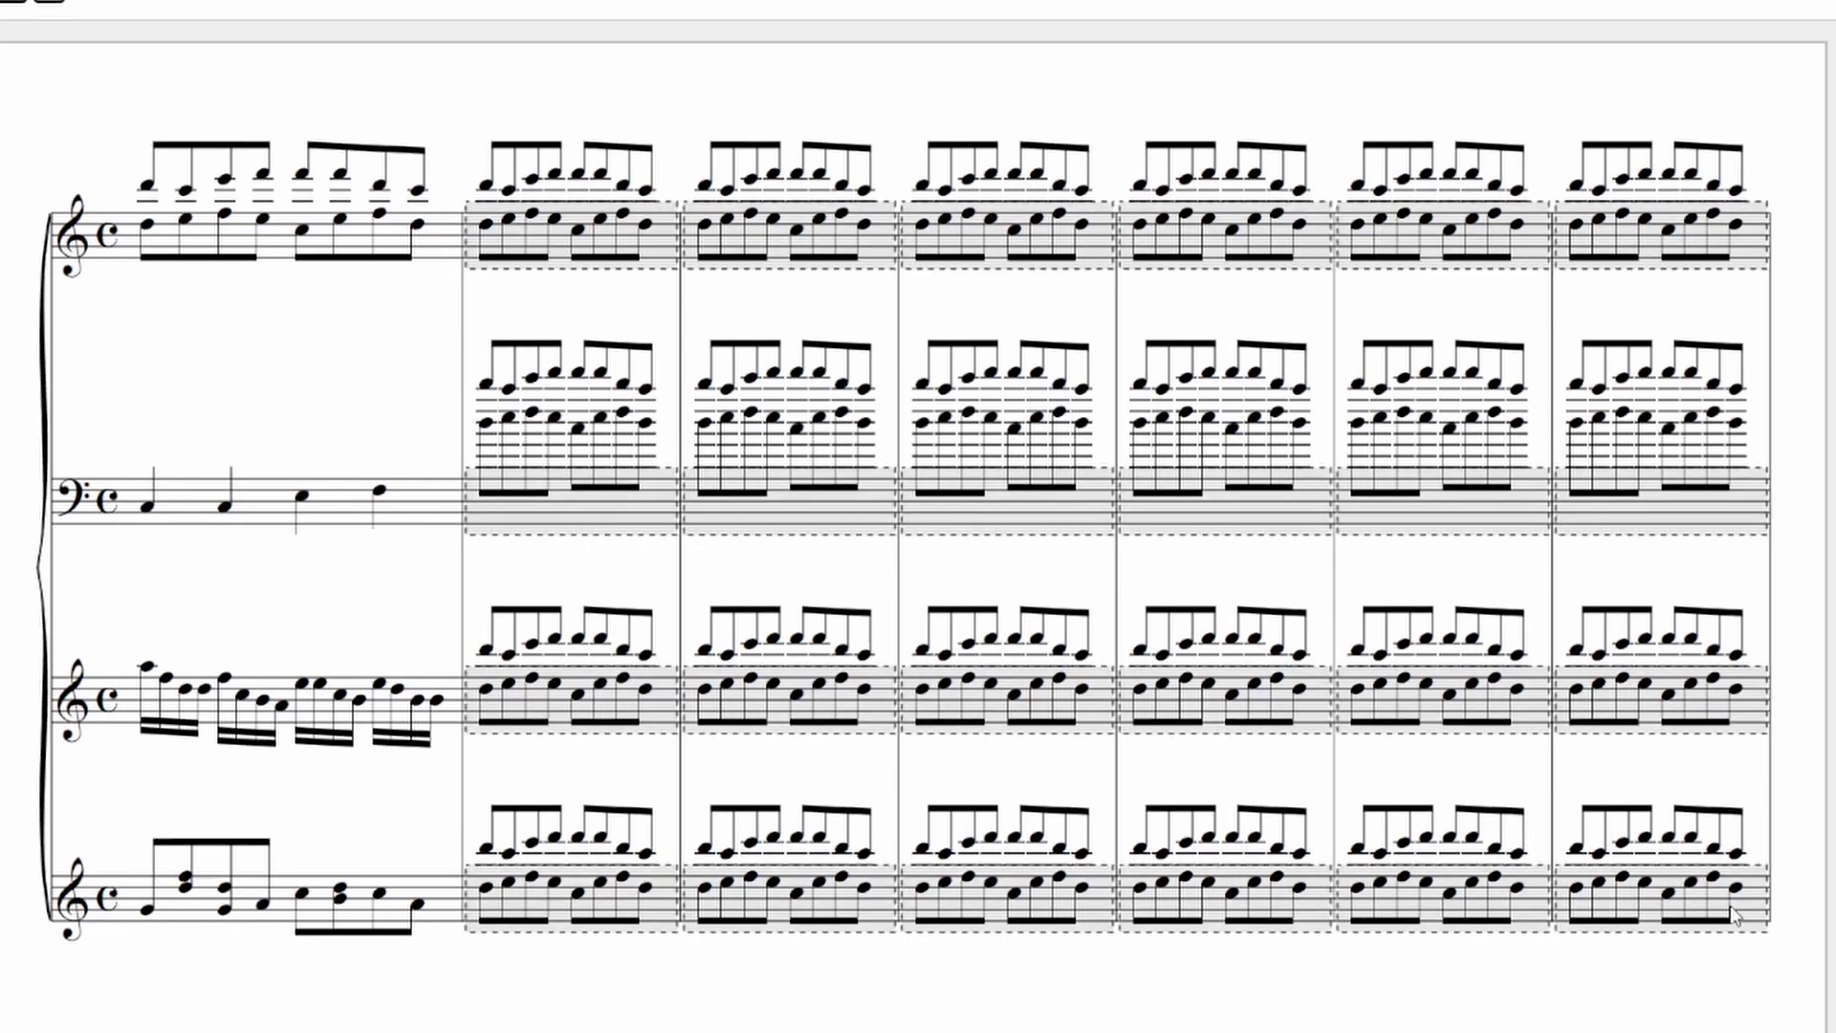
shift+click(1664, 889)
key(Delete)
click(259, 237)
ctrl+click(402, 446)
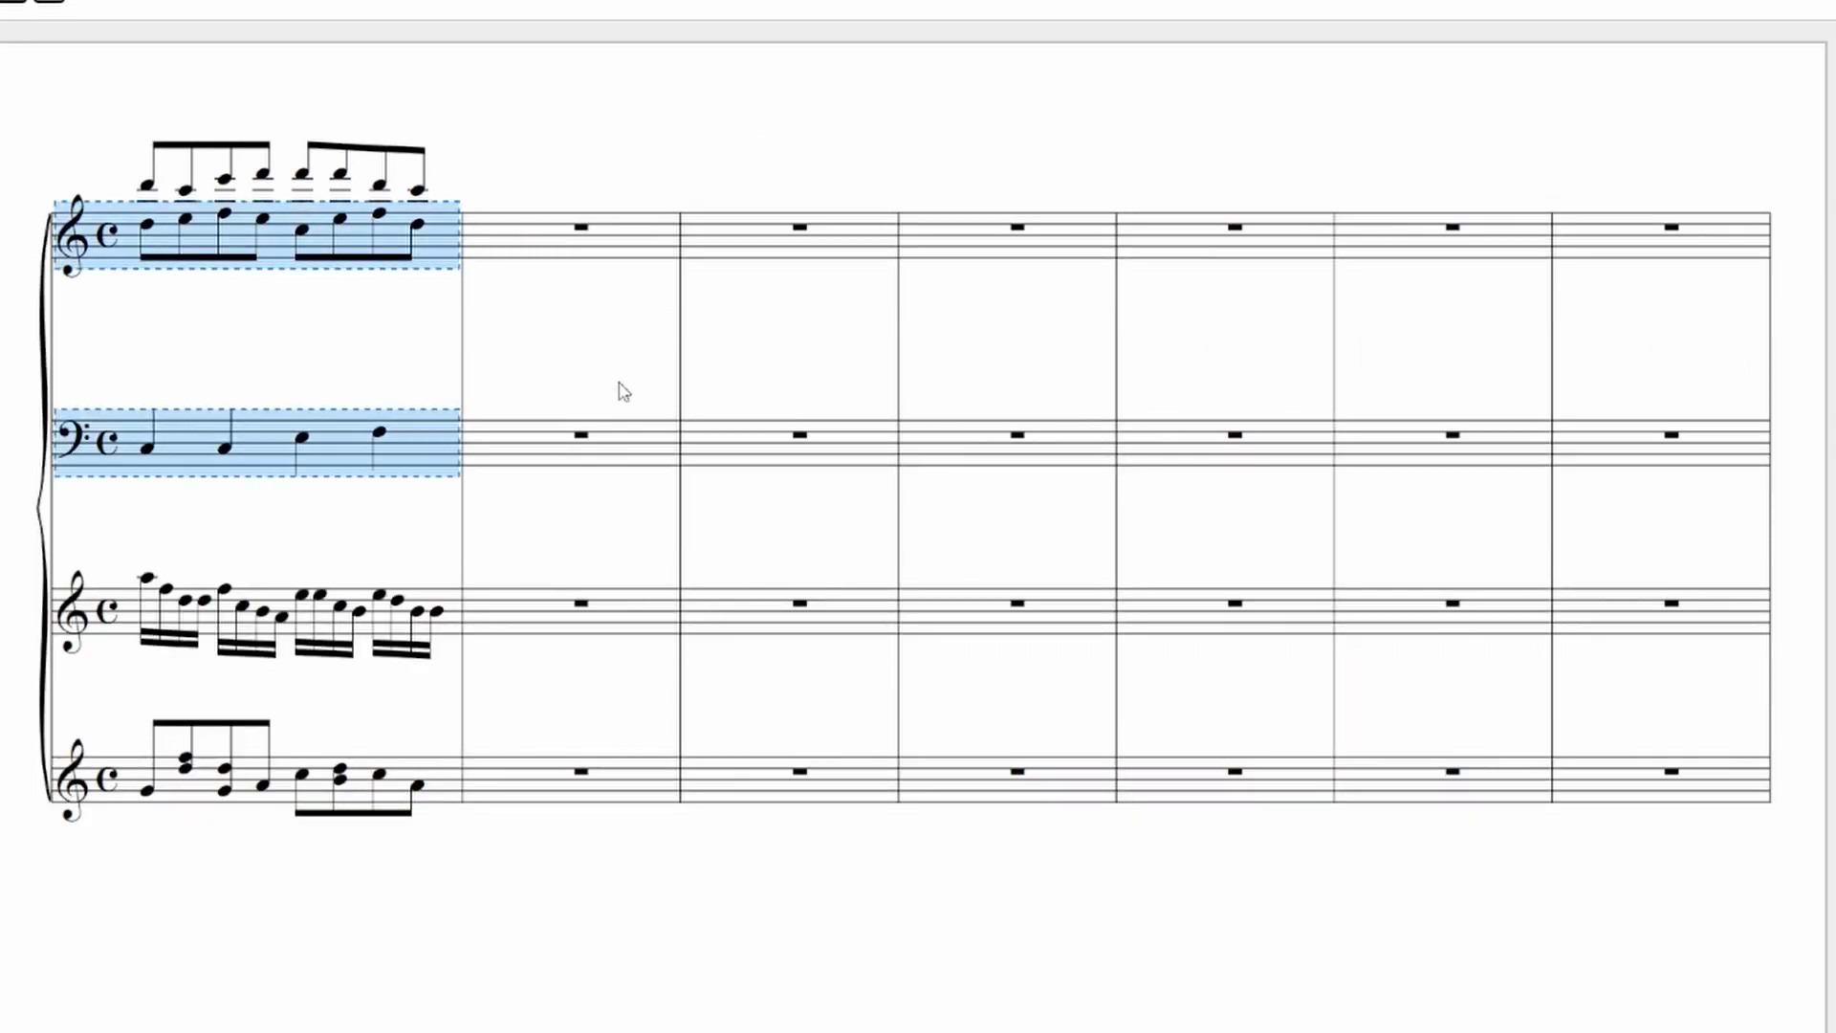
ctrl+click(631, 230)
ctrl+shift+click(1665, 781)
key(ctrl+v)
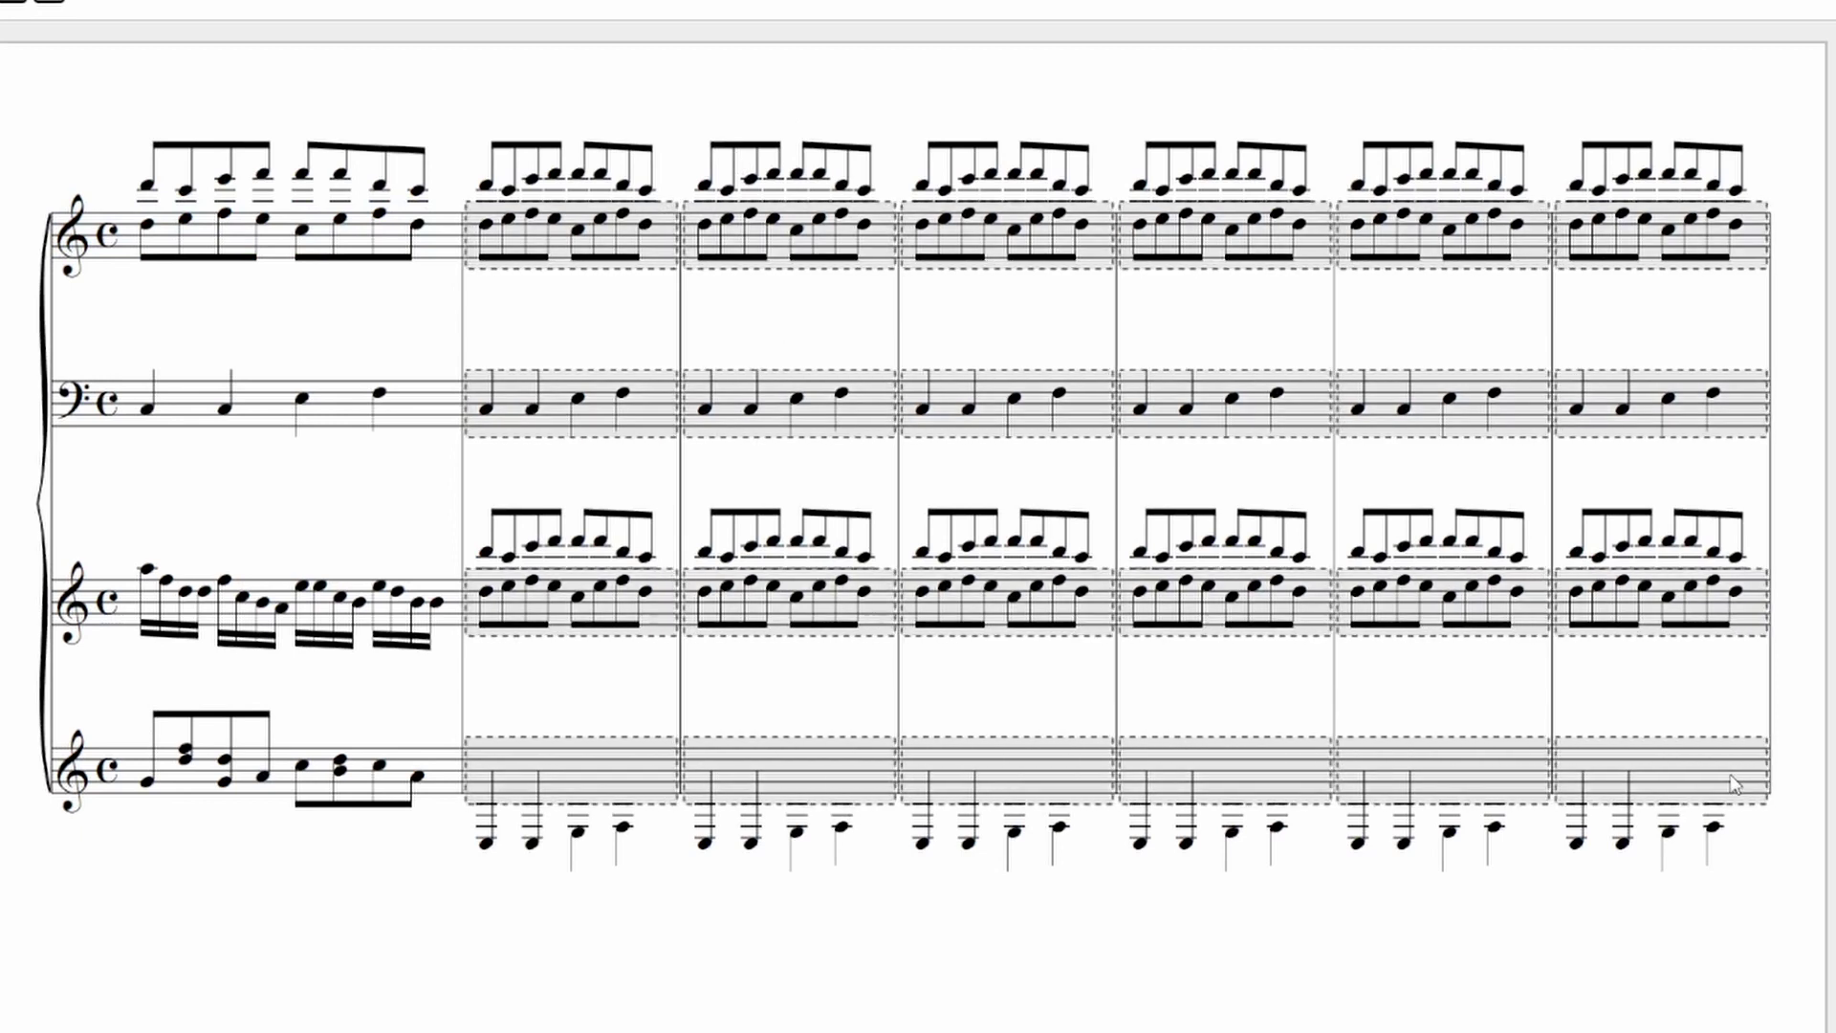
key(ctrl+z)
click(287, 252)
Paste measure 1, bass included, into staff 1 measures 2–7, then undo it
ctrl+click(269, 432)
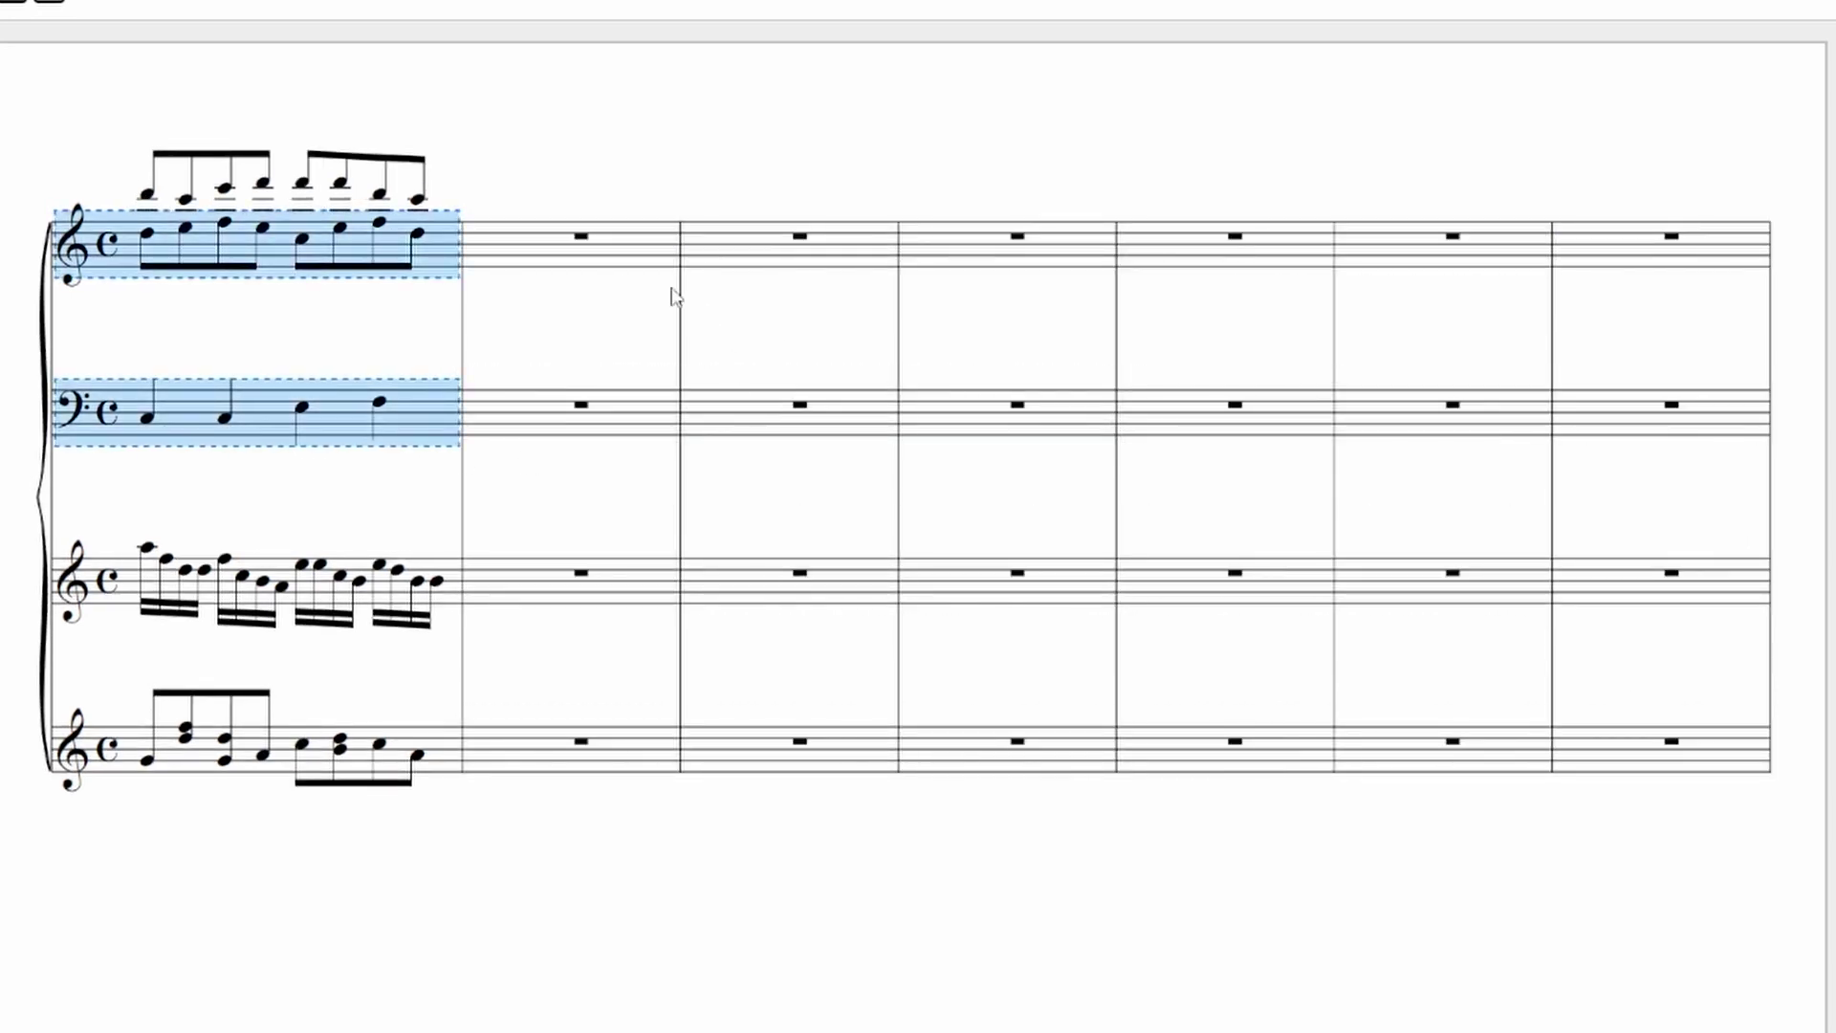
ctrl+click(620, 261)
shift+click(1657, 256)
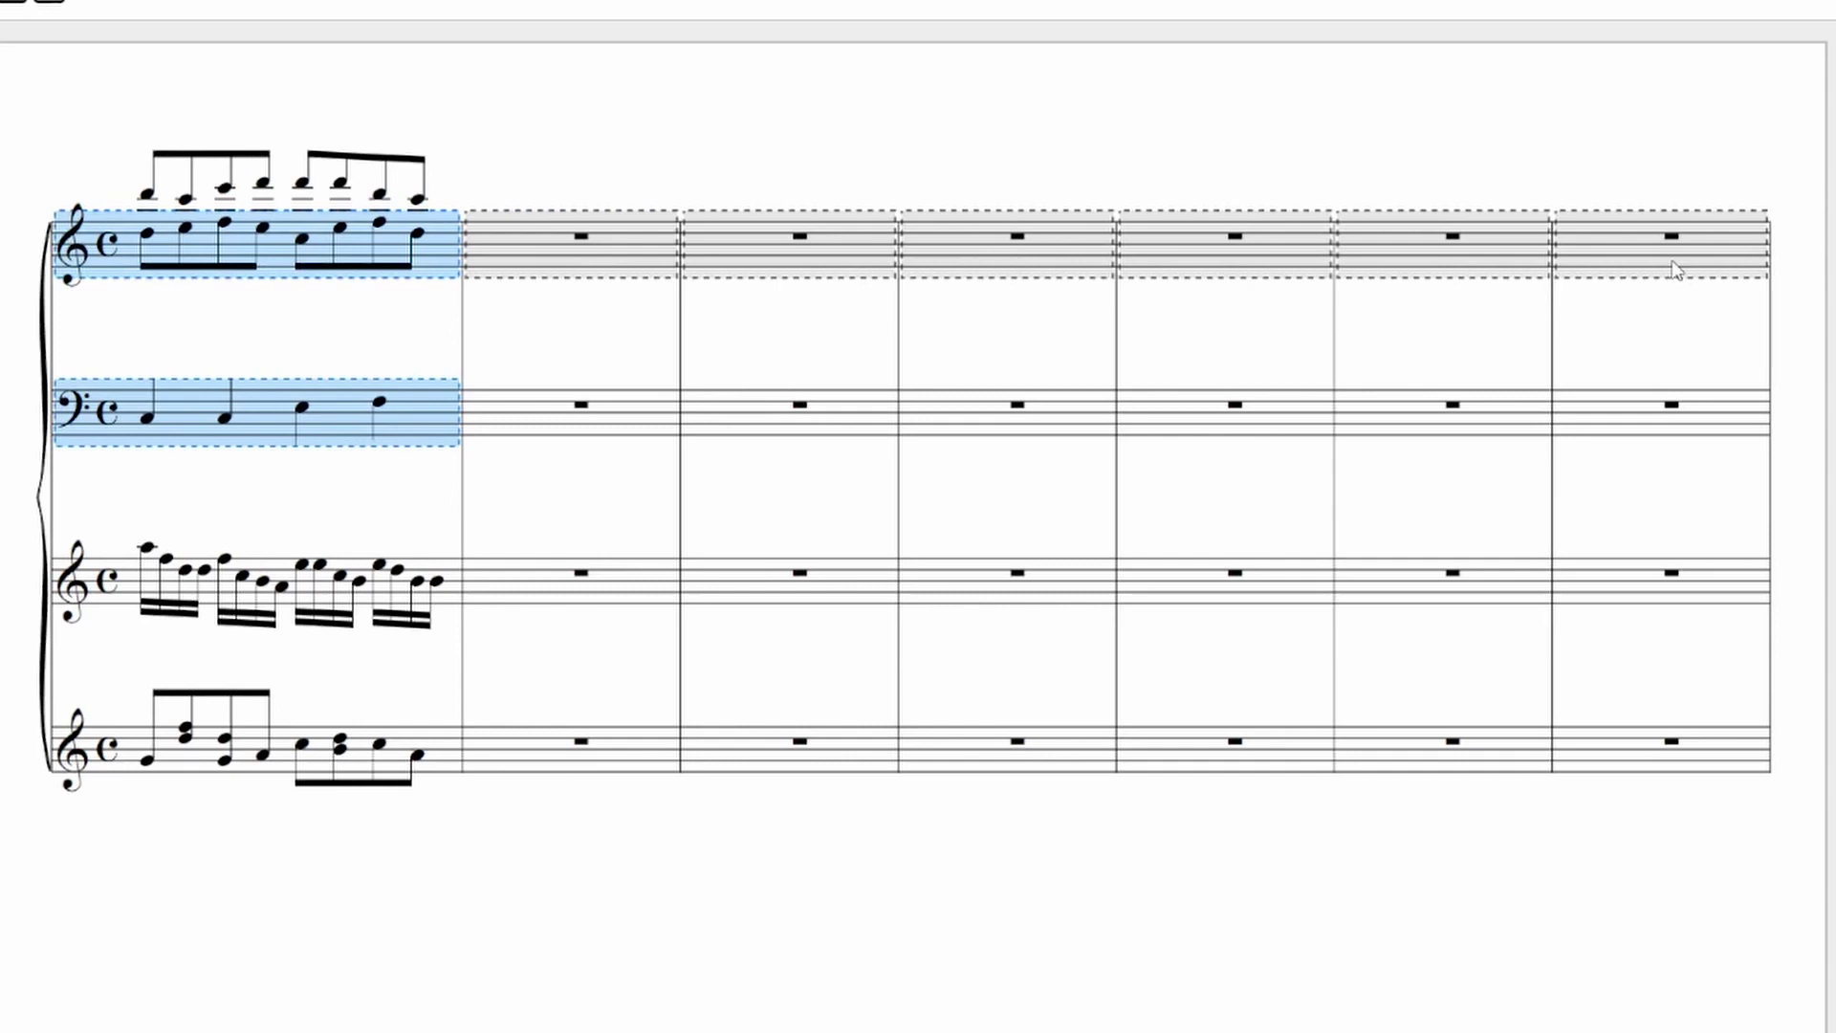
key(ctrl+v)
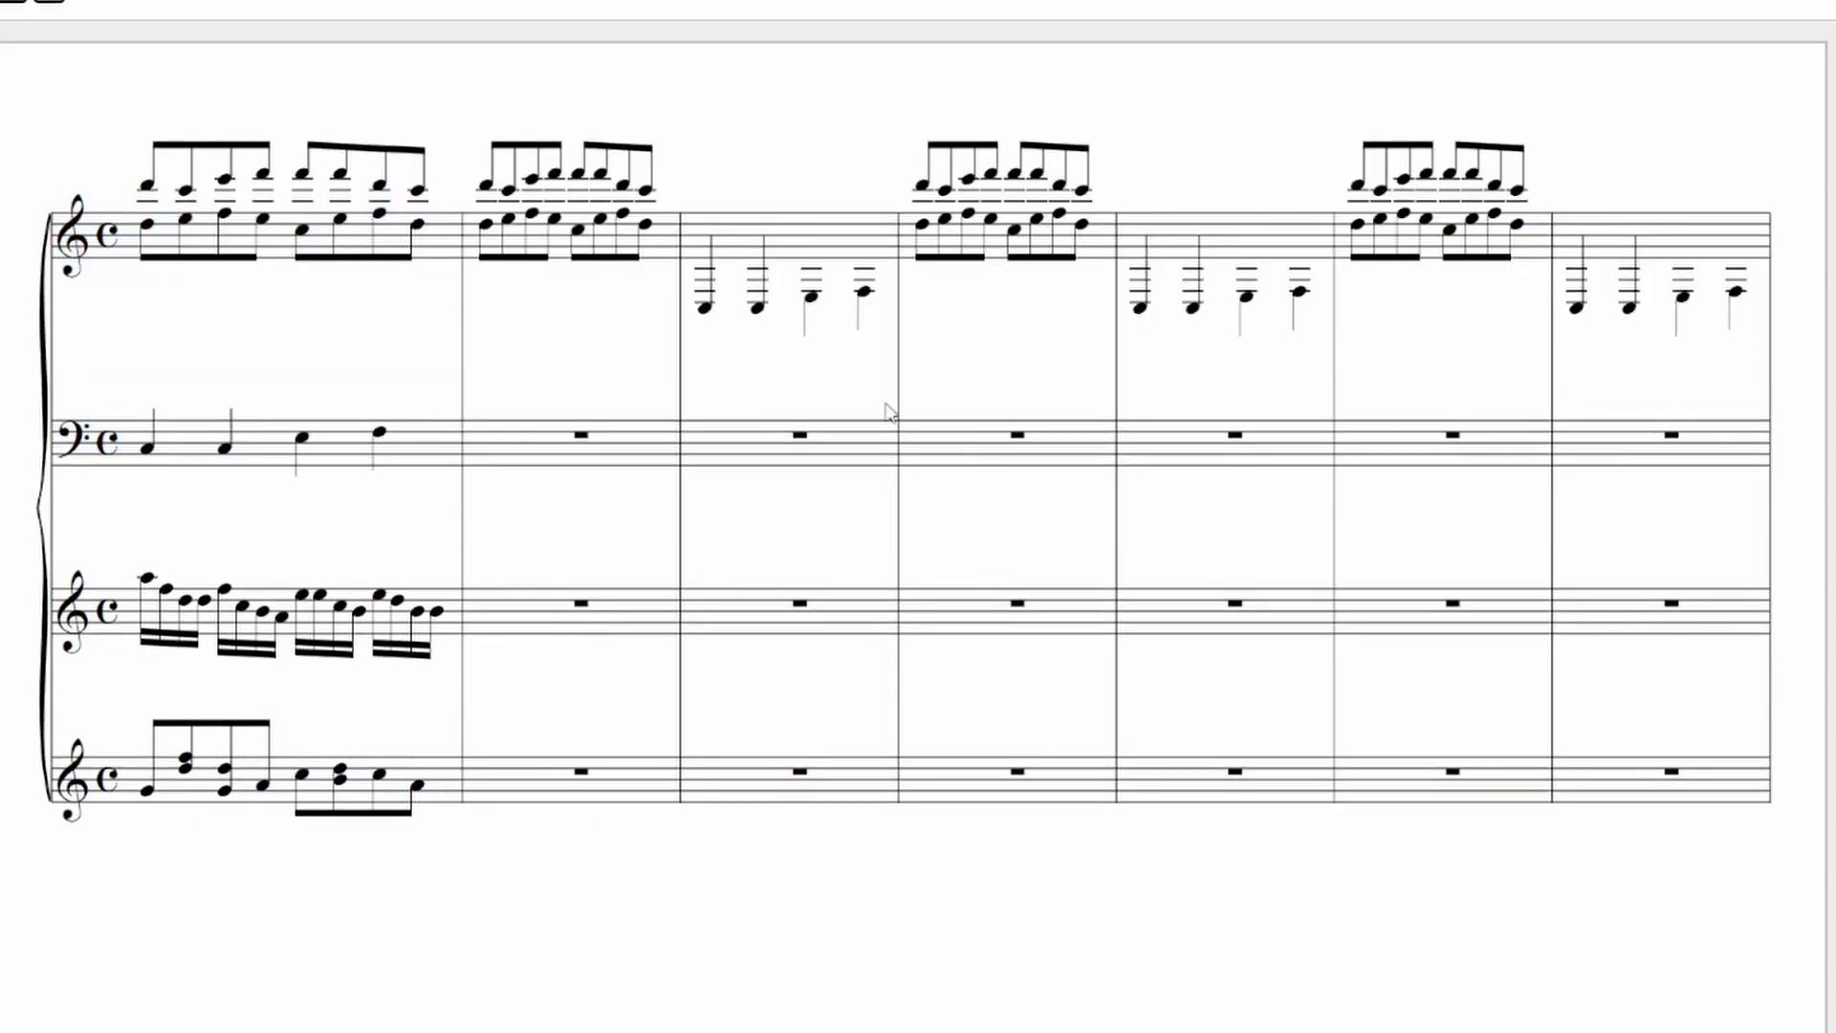
key(ctrl+z)
click(150, 187)
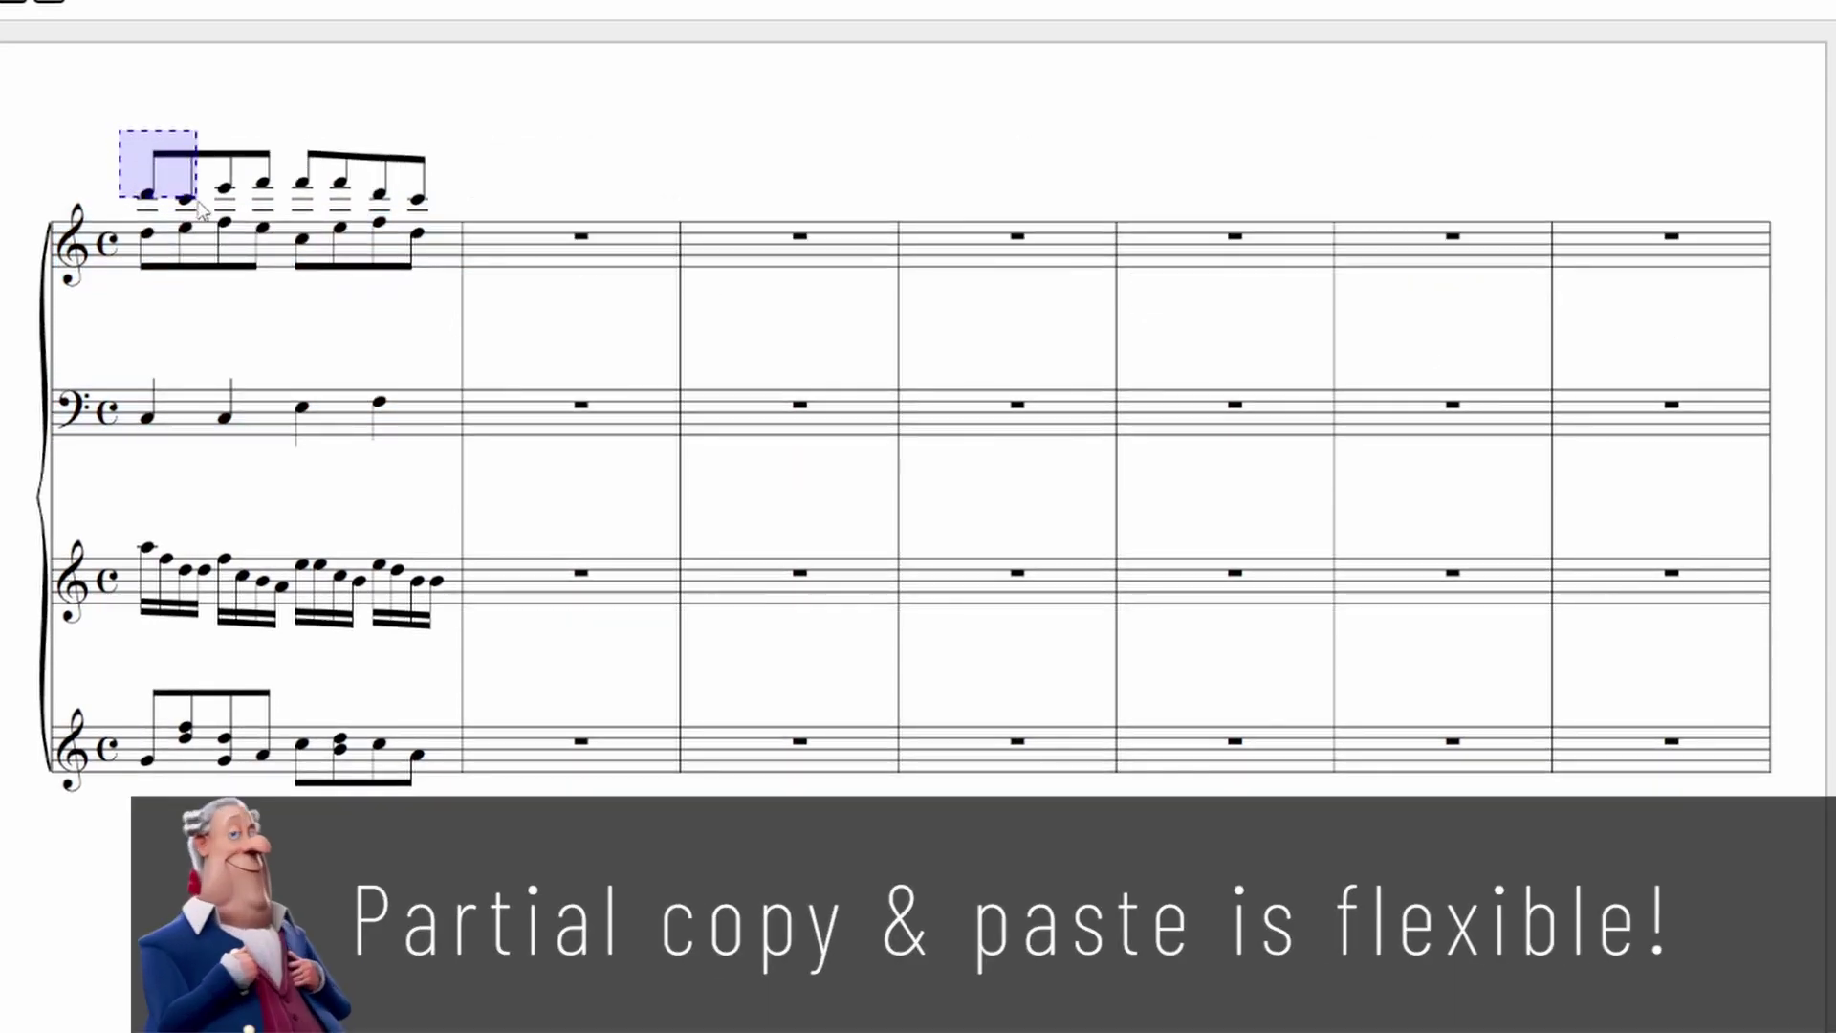
Paste partial notes into staff 1 measures 2–3, then copy the upper-voice notes into measure 2
click(646, 258)
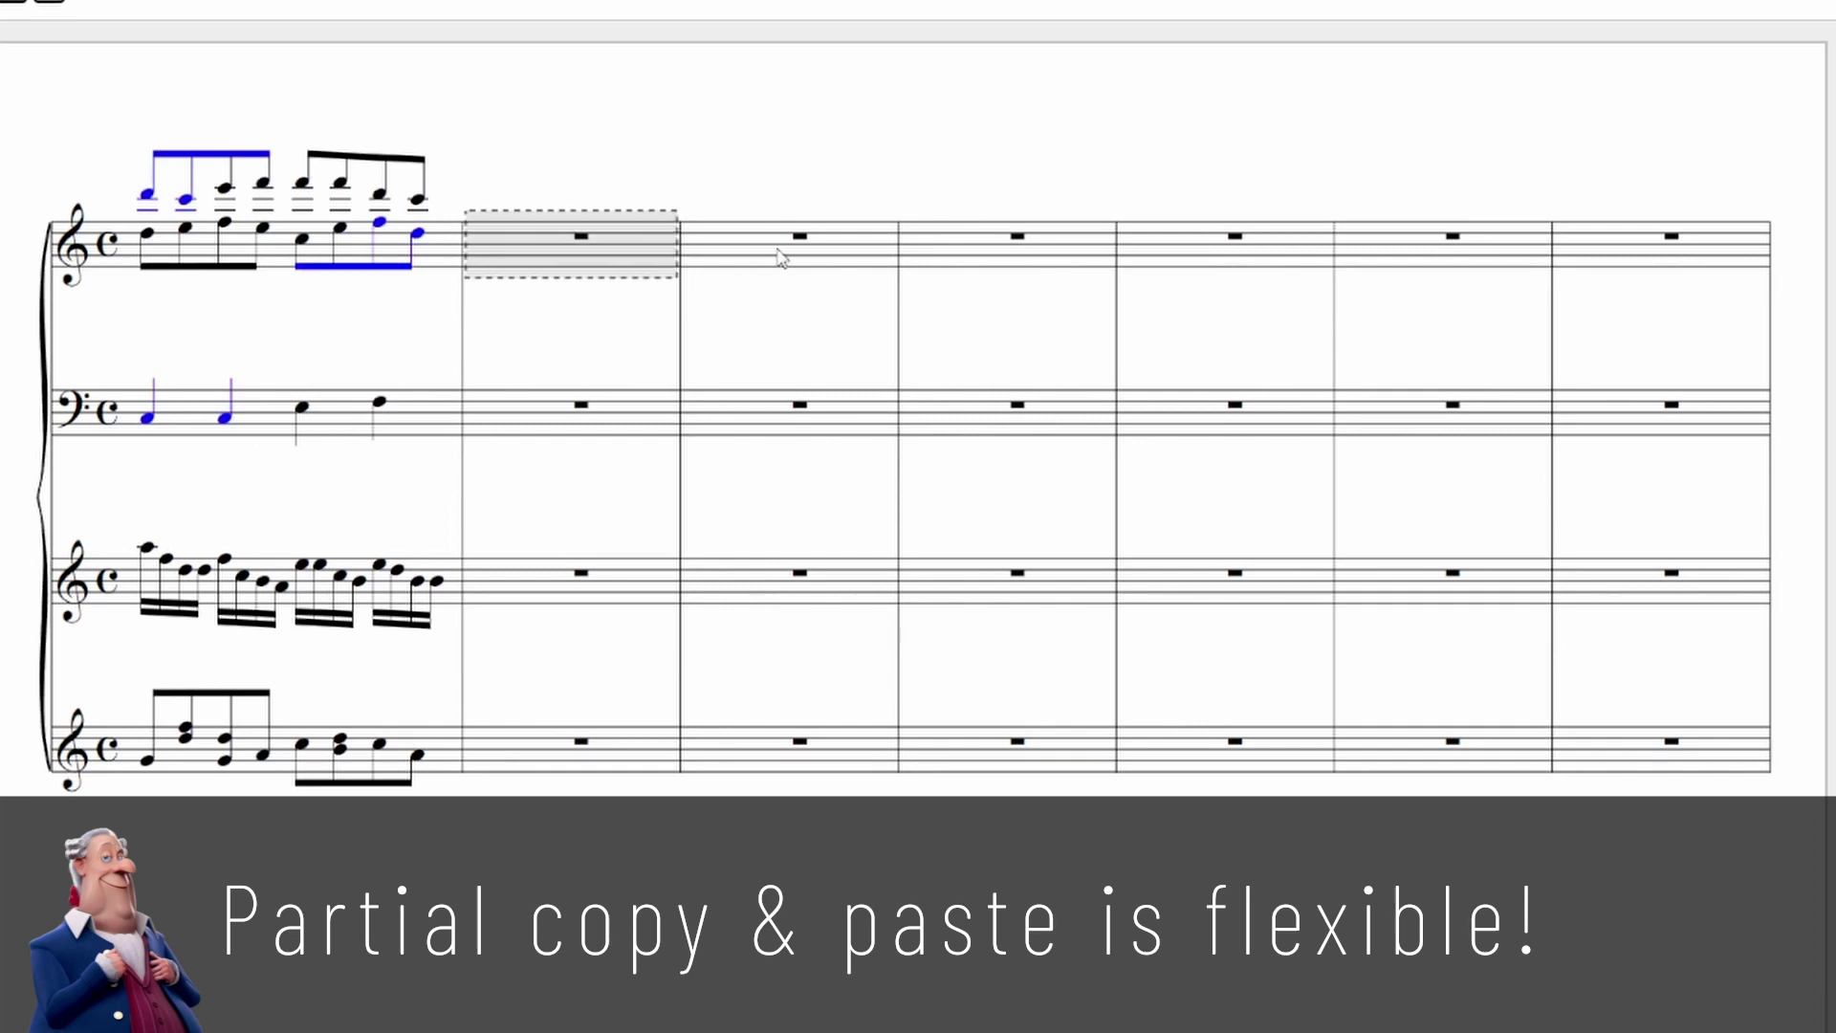
shift+click(783, 259)
key(ctrl+v)
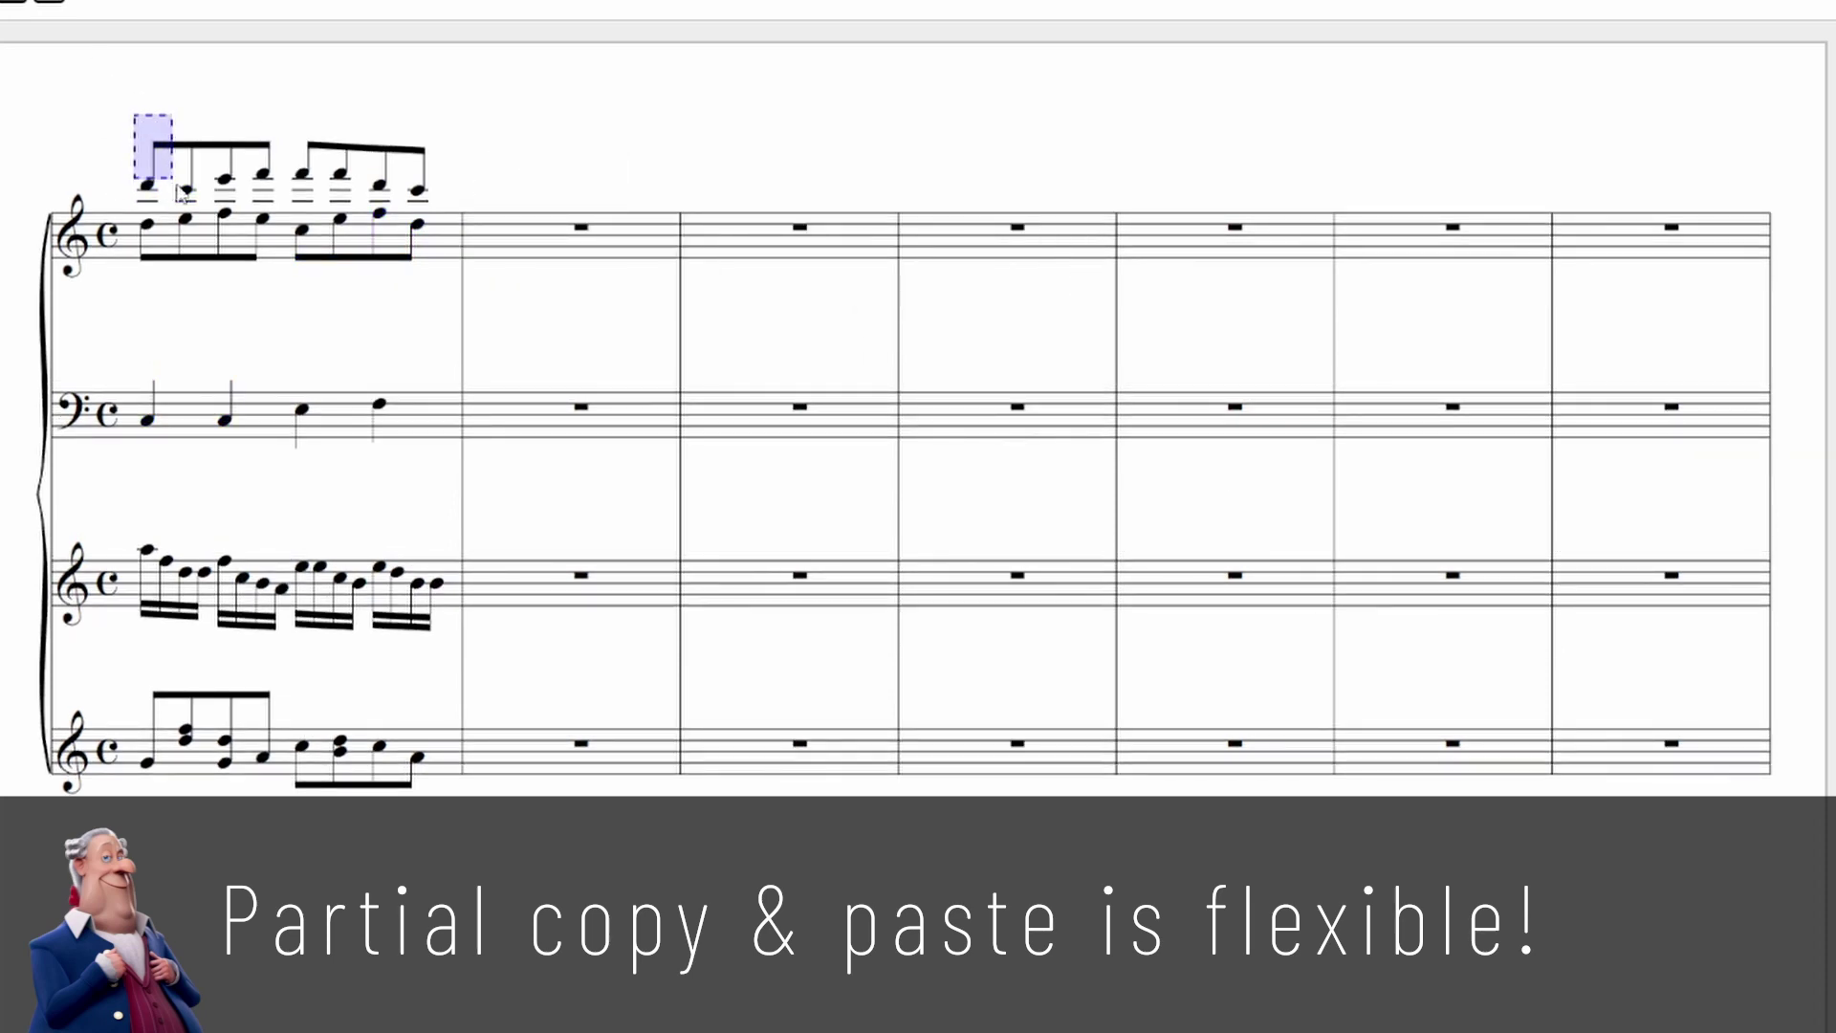
drag(121, 374, 236, 413)
key(ctrl+c)
click(575, 238)
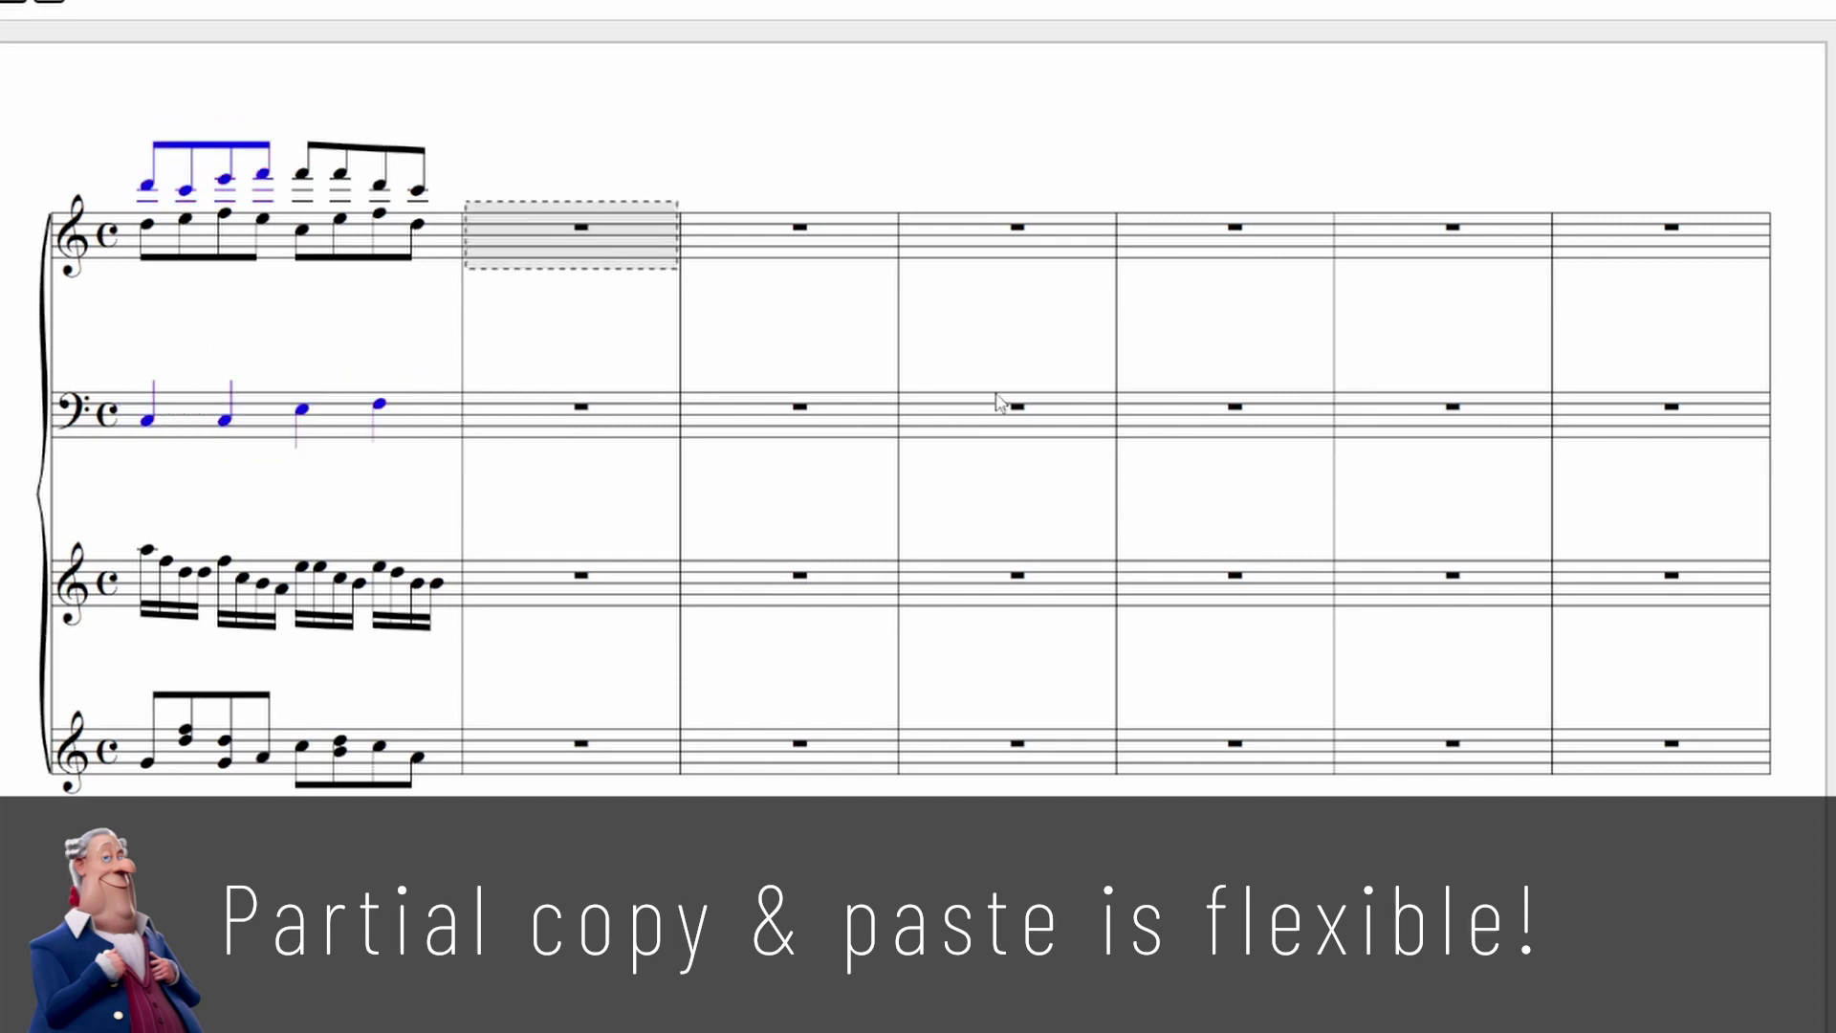
key(ctrl+v)
Paste into another staff 1 measure and a staff 3 measure, then undo those pastes
click(1004, 238)
key(ctrl+v)
click(1226, 567)
key(ctrl+v)
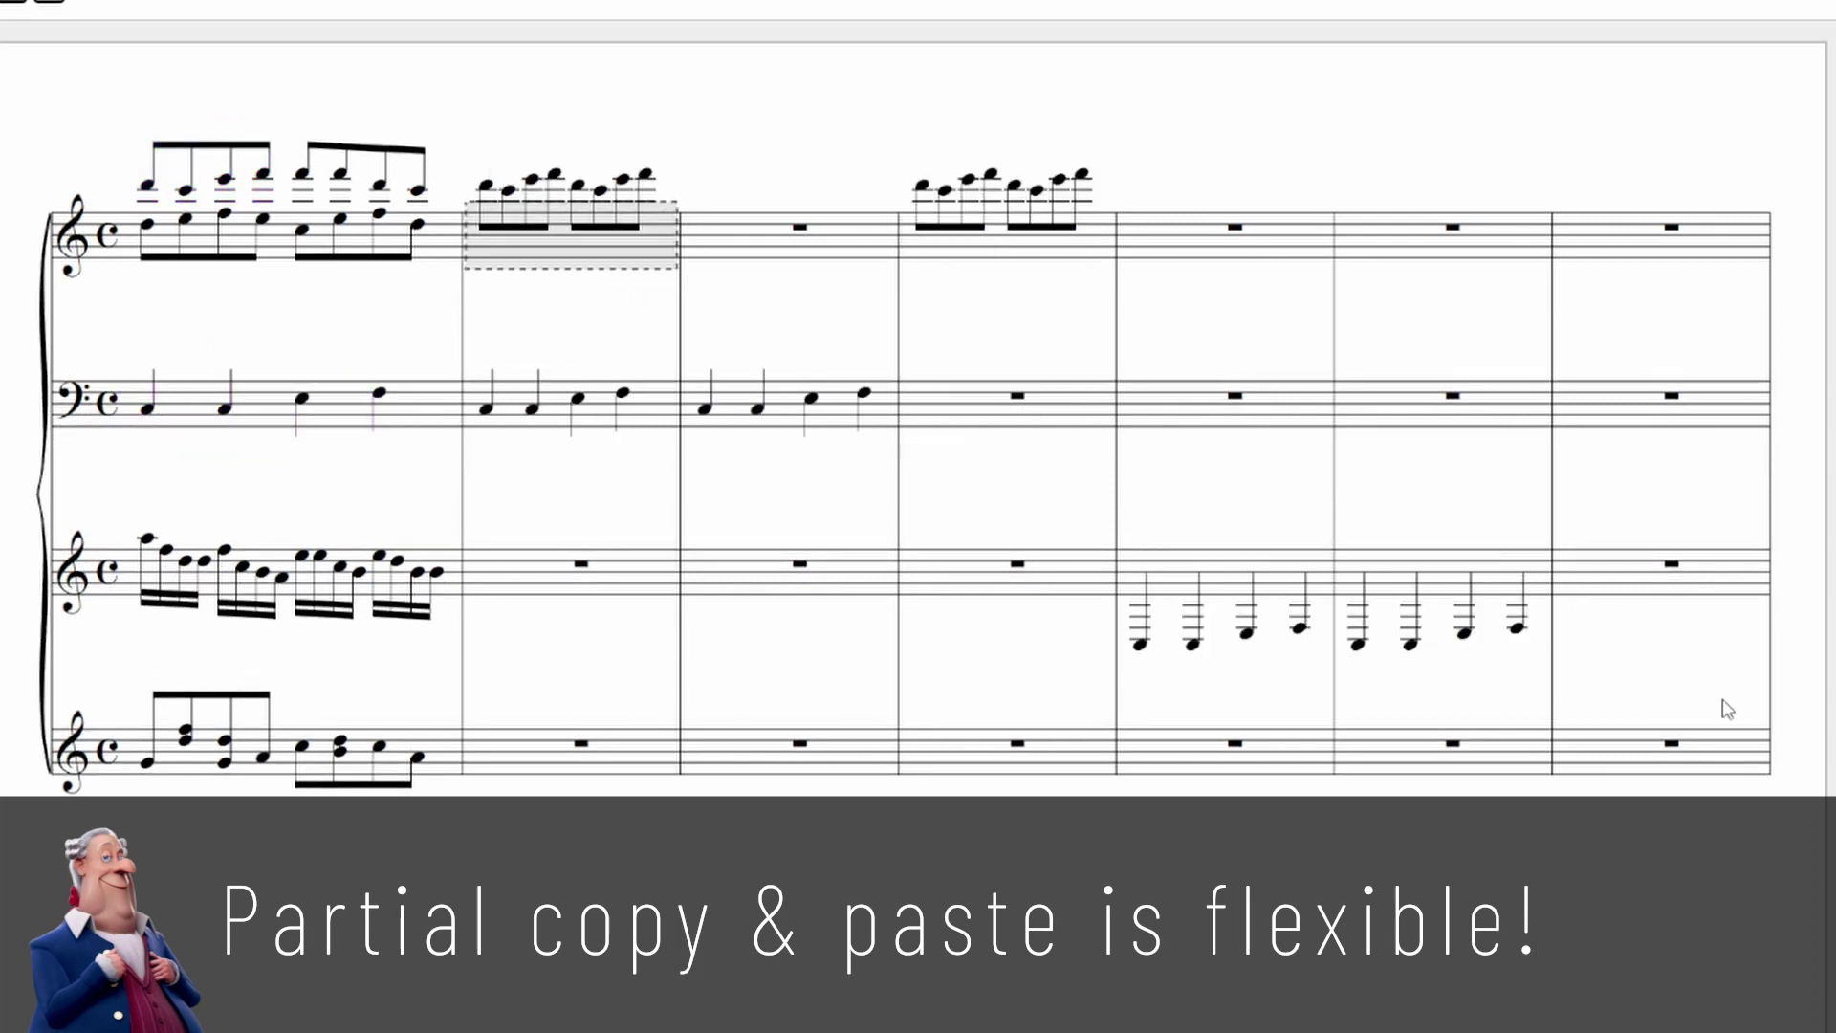
key(ctrl+z)
key(ctrl+z)
key(ctrl+z)
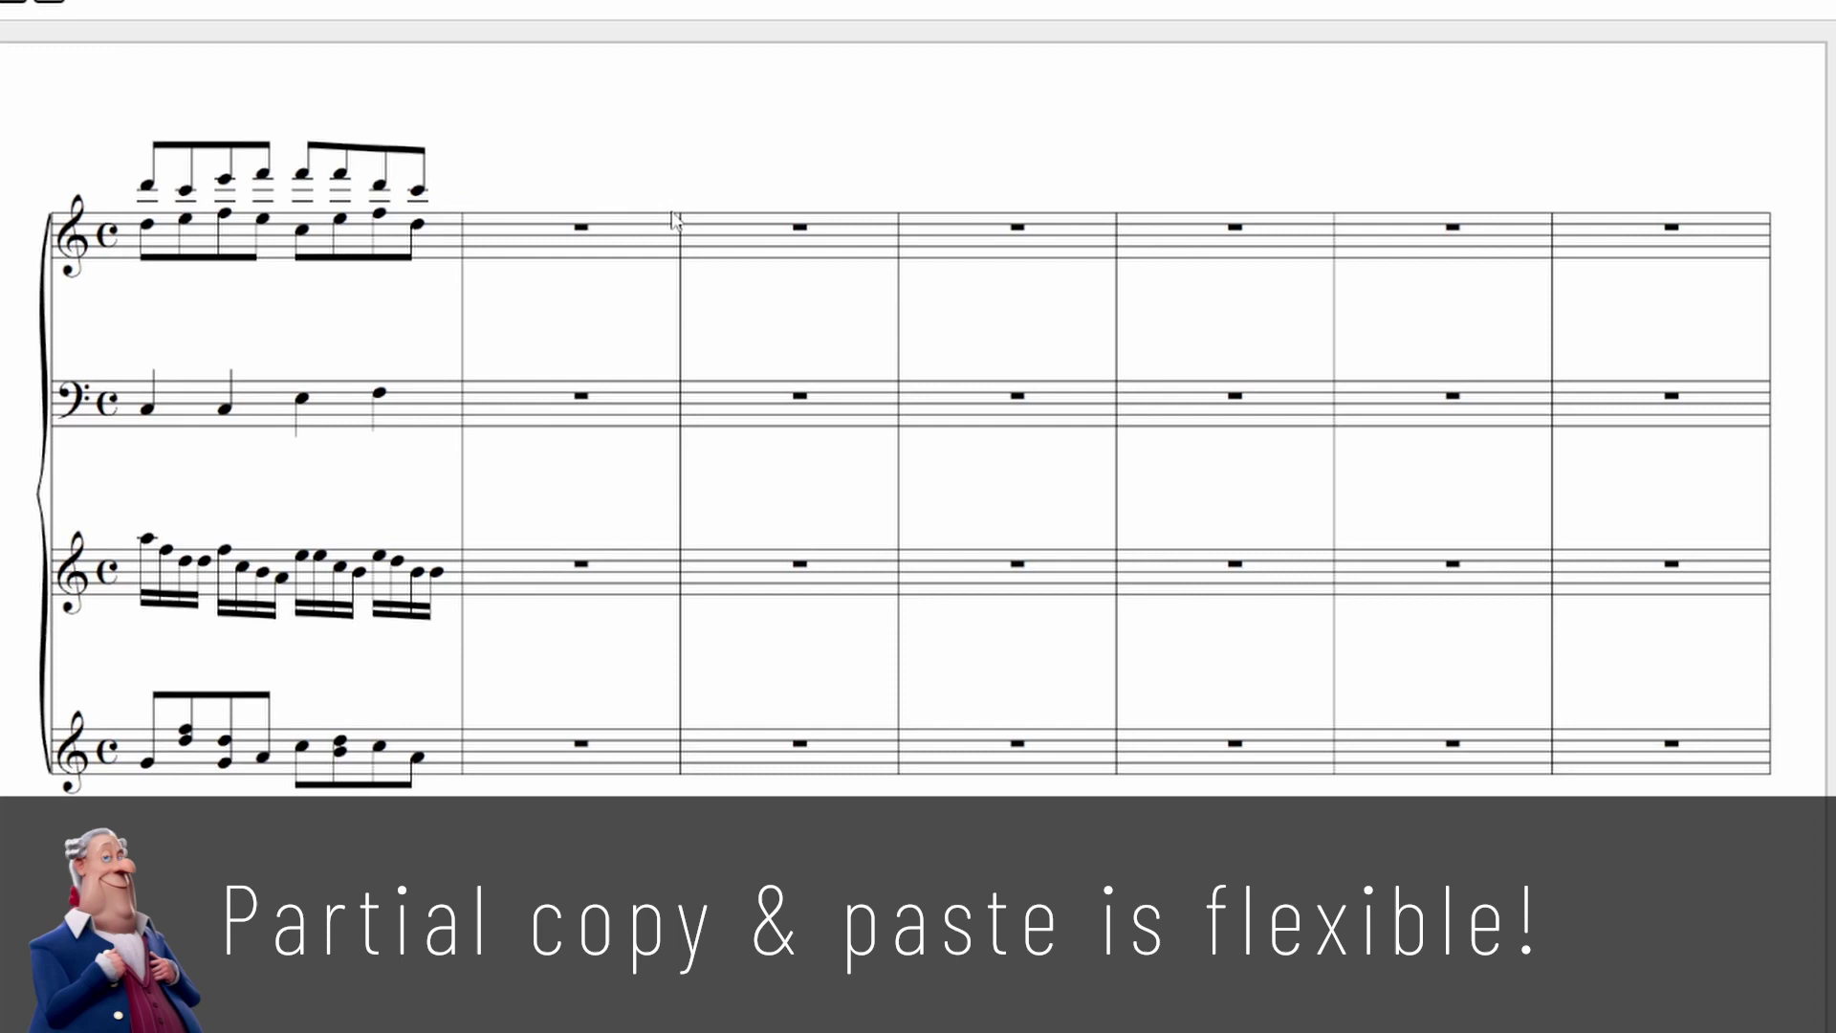
Paste staff 1's first two chords into measures 2–4, then undo the latest pastes
drag(104, 104, 201, 273)
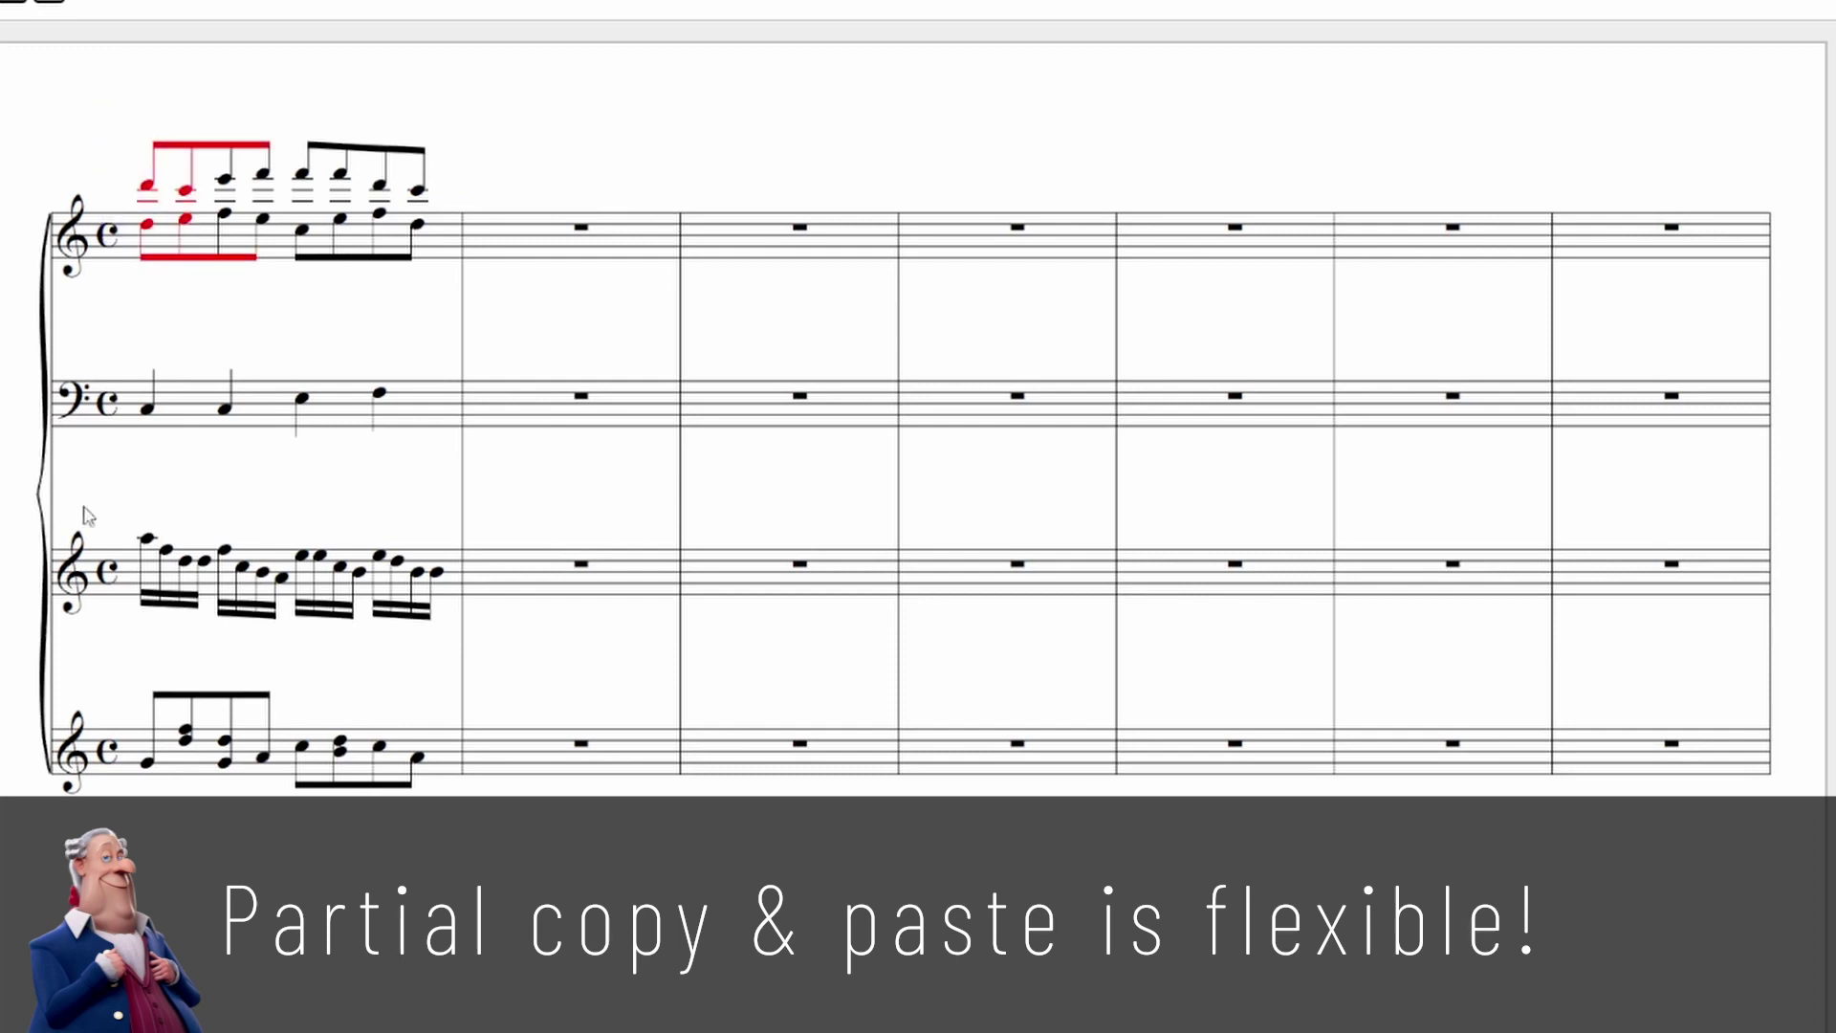
click(625, 237)
shift+click(1062, 237)
key(ctrl+v)
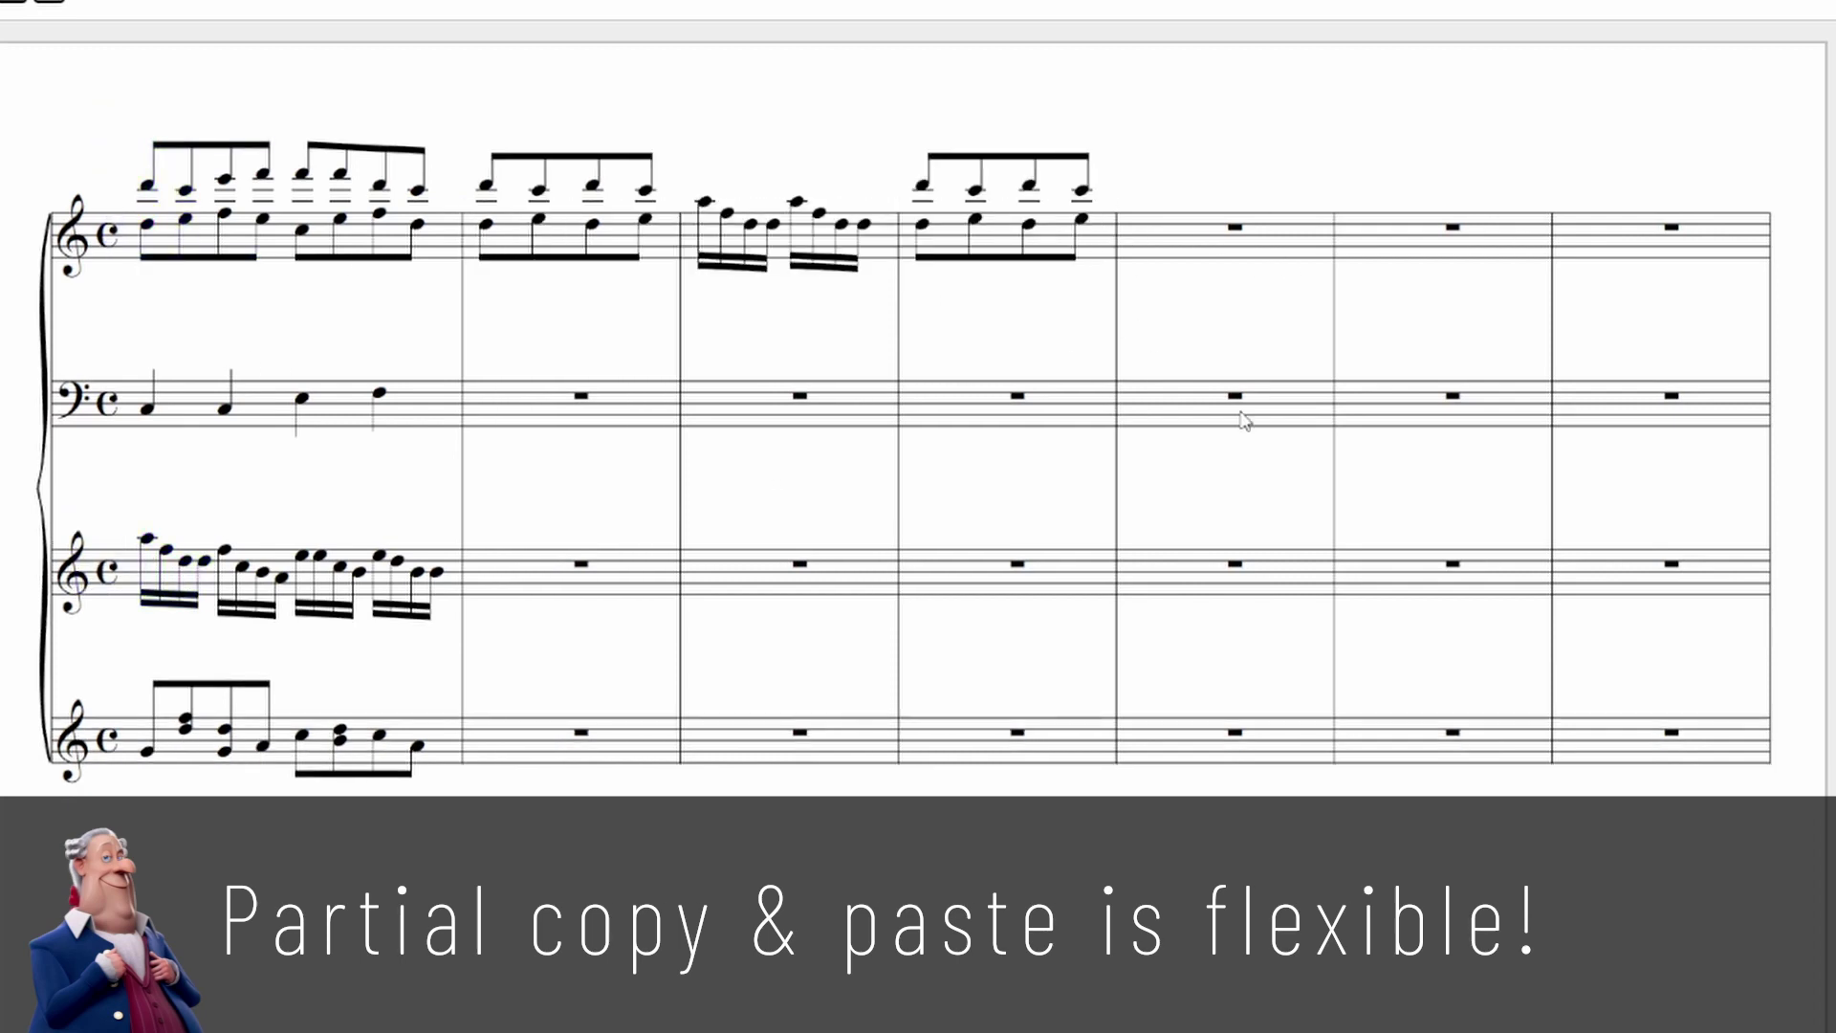
key(ctrl+v)
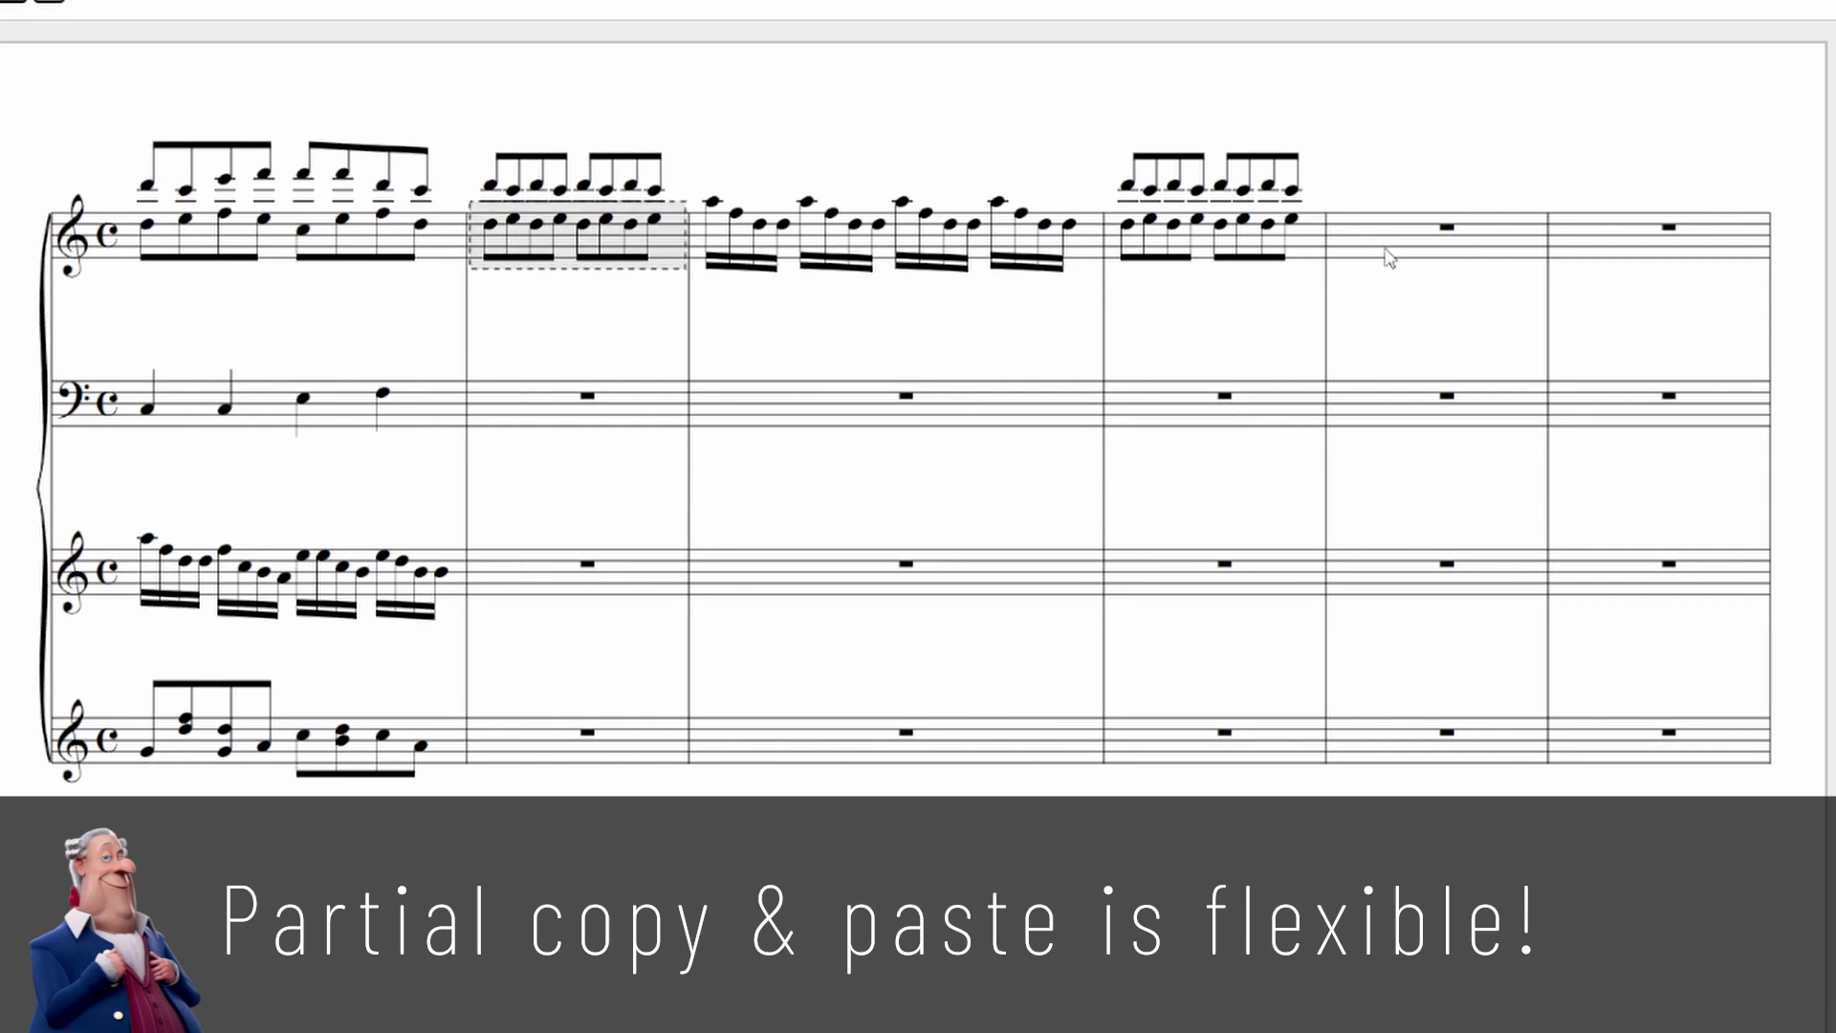
key(ctrl+z)
key(ctrl+z)
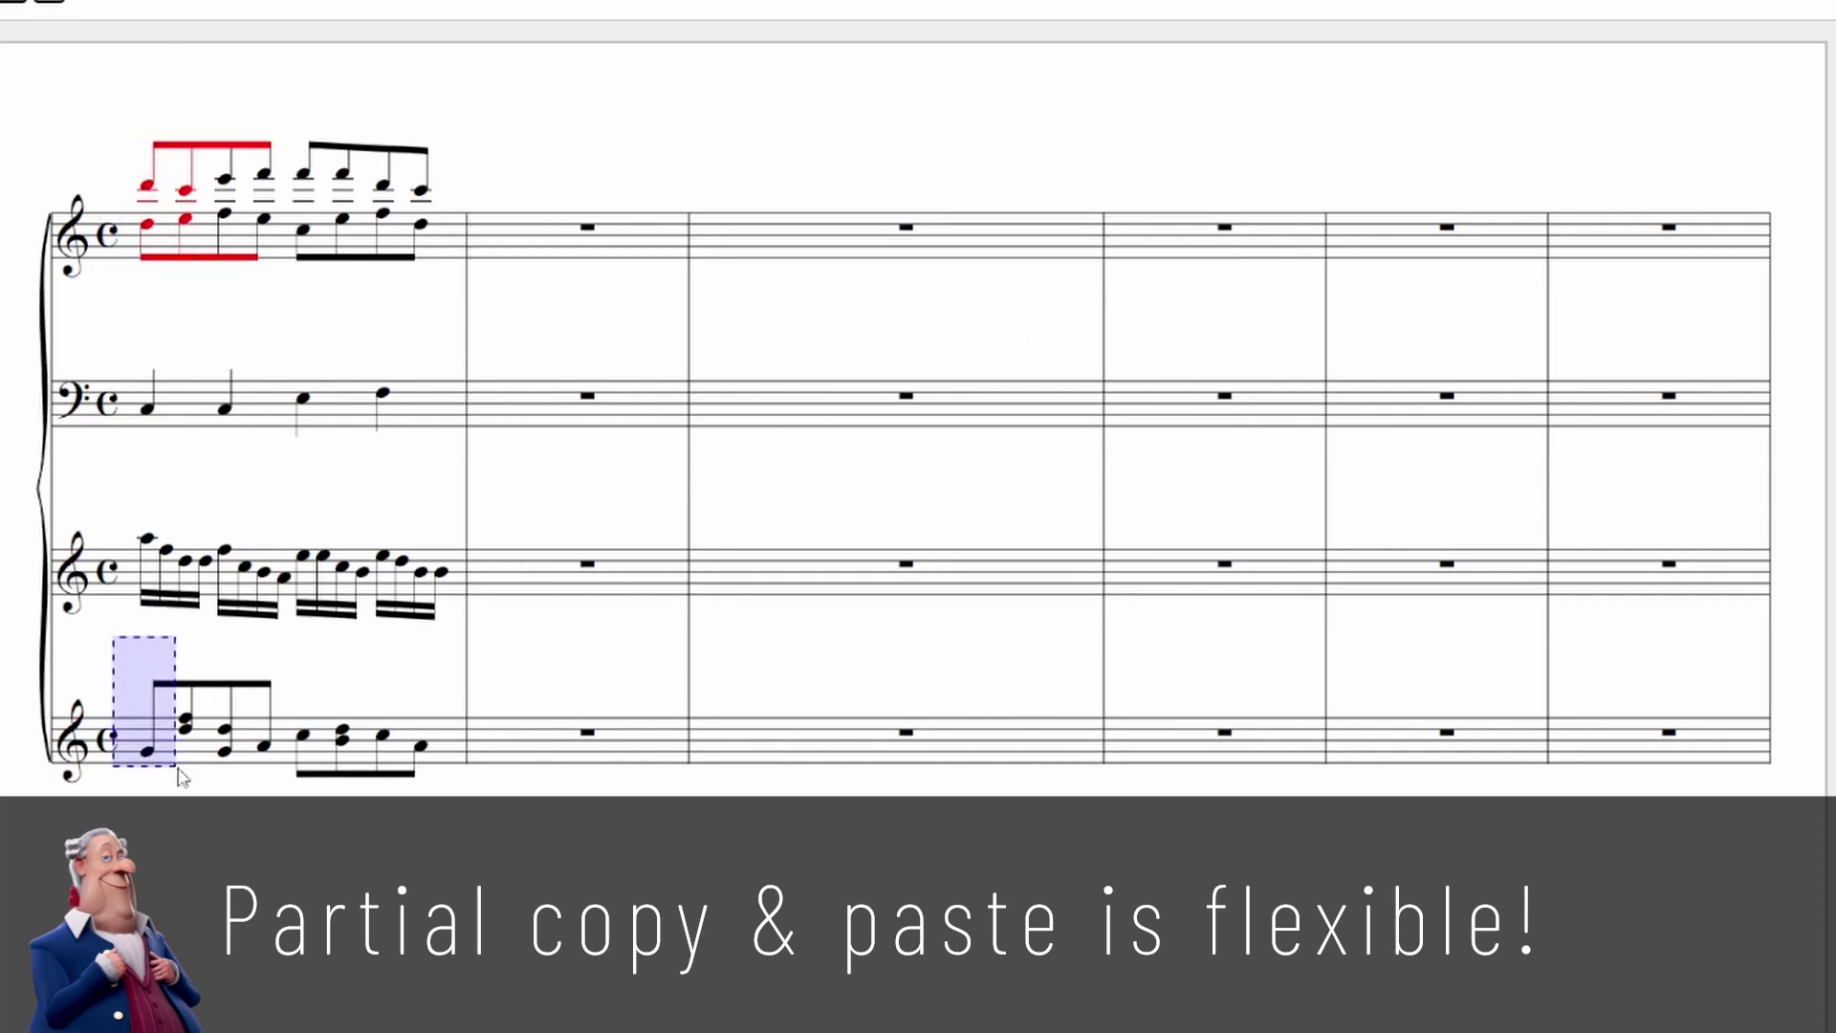
Paste into staggered measures: staves 1 and 4 m2, staves 2 and 3 m3, staff 1 m4, staff 2 m5
click(589, 229)
ctrl+click(588, 735)
key(ctrl+v)
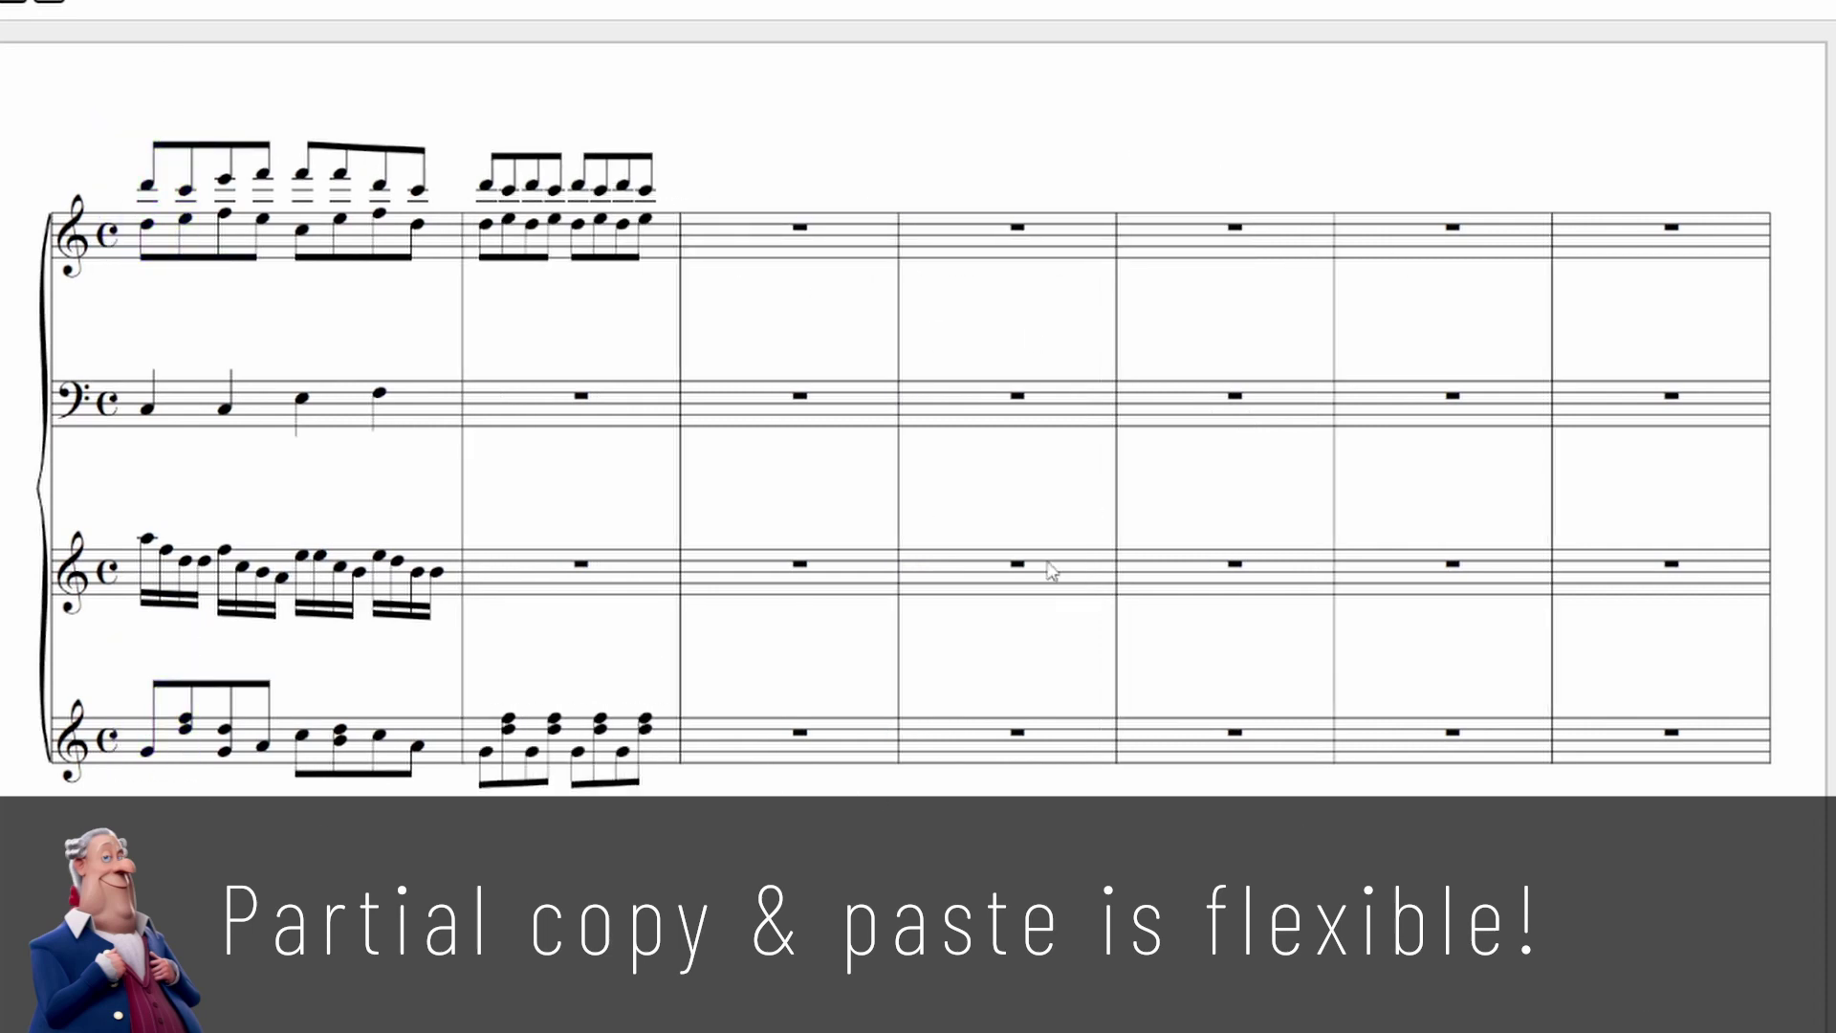
click(790, 399)
ctrl+click(789, 569)
key(ctrl+v)
click(1004, 237)
ctrl+click(1226, 495)
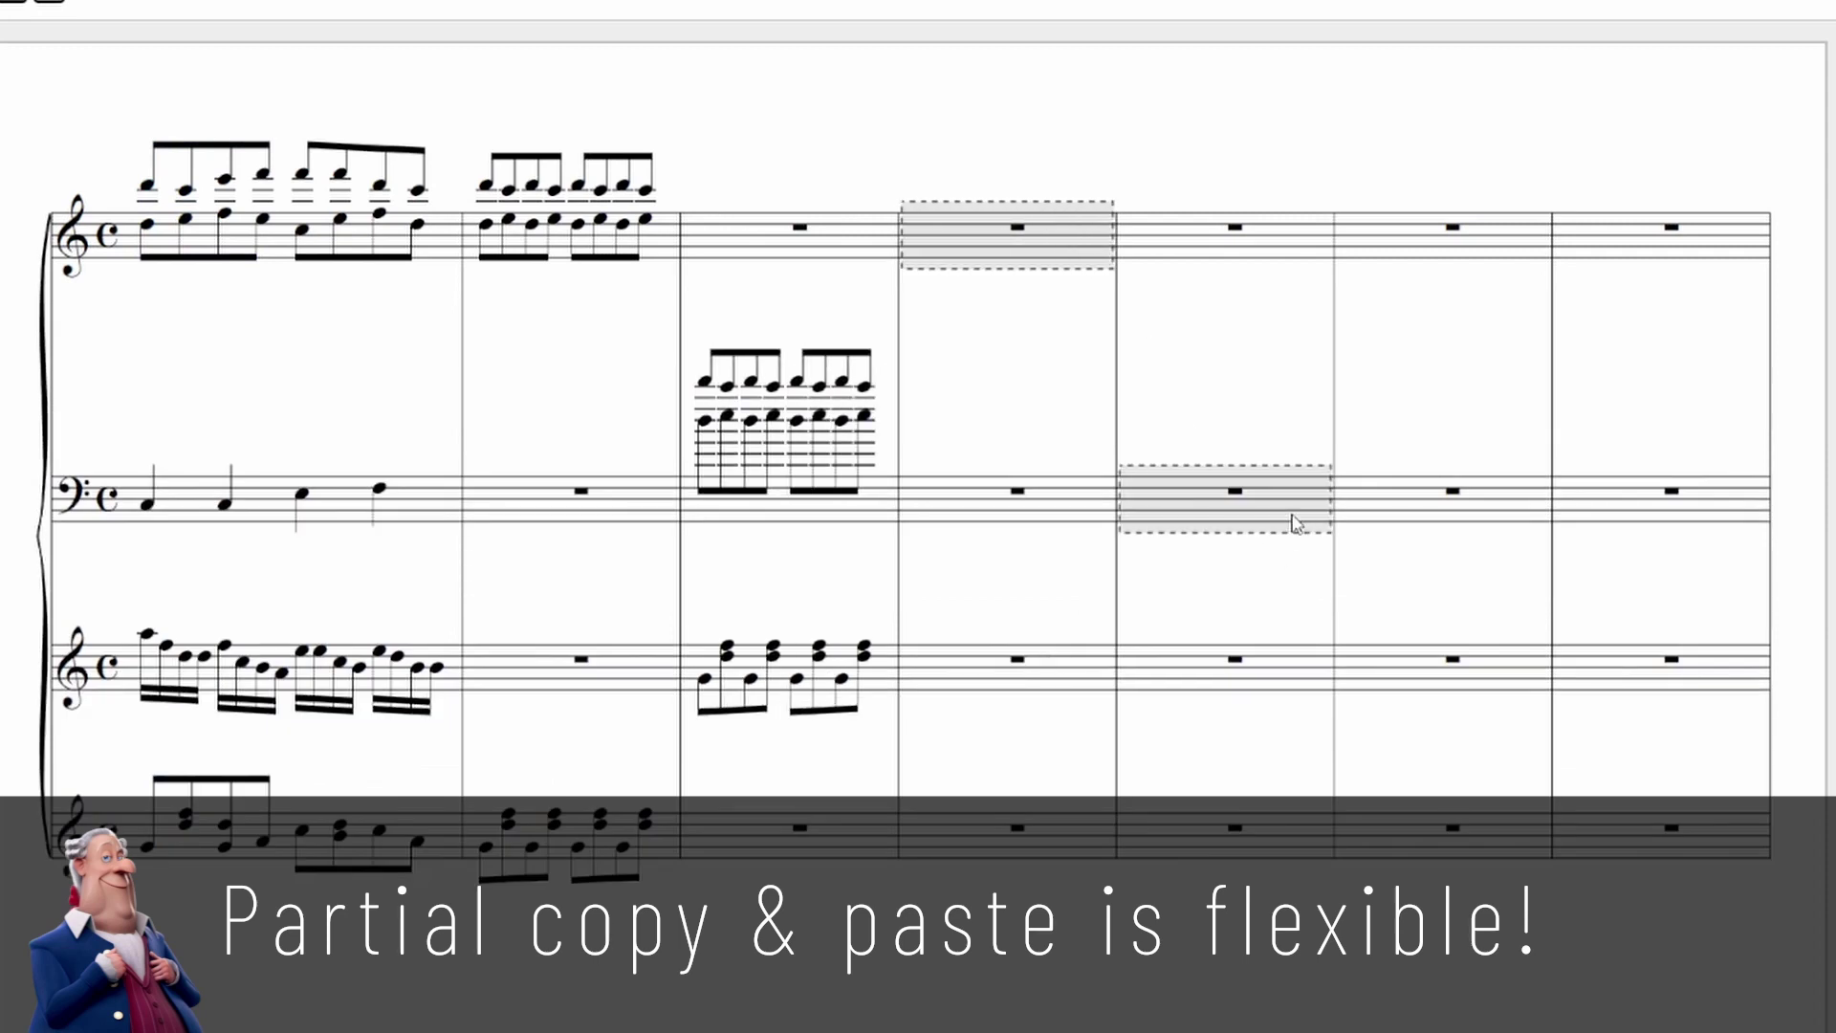
key(ctrl+v)
Paste into staff 1 measure 7 plus another measure, then into staggered measures on staves 1–3
click(1661, 237)
ctrl+click(1319, 819)
key(ctrl+v)
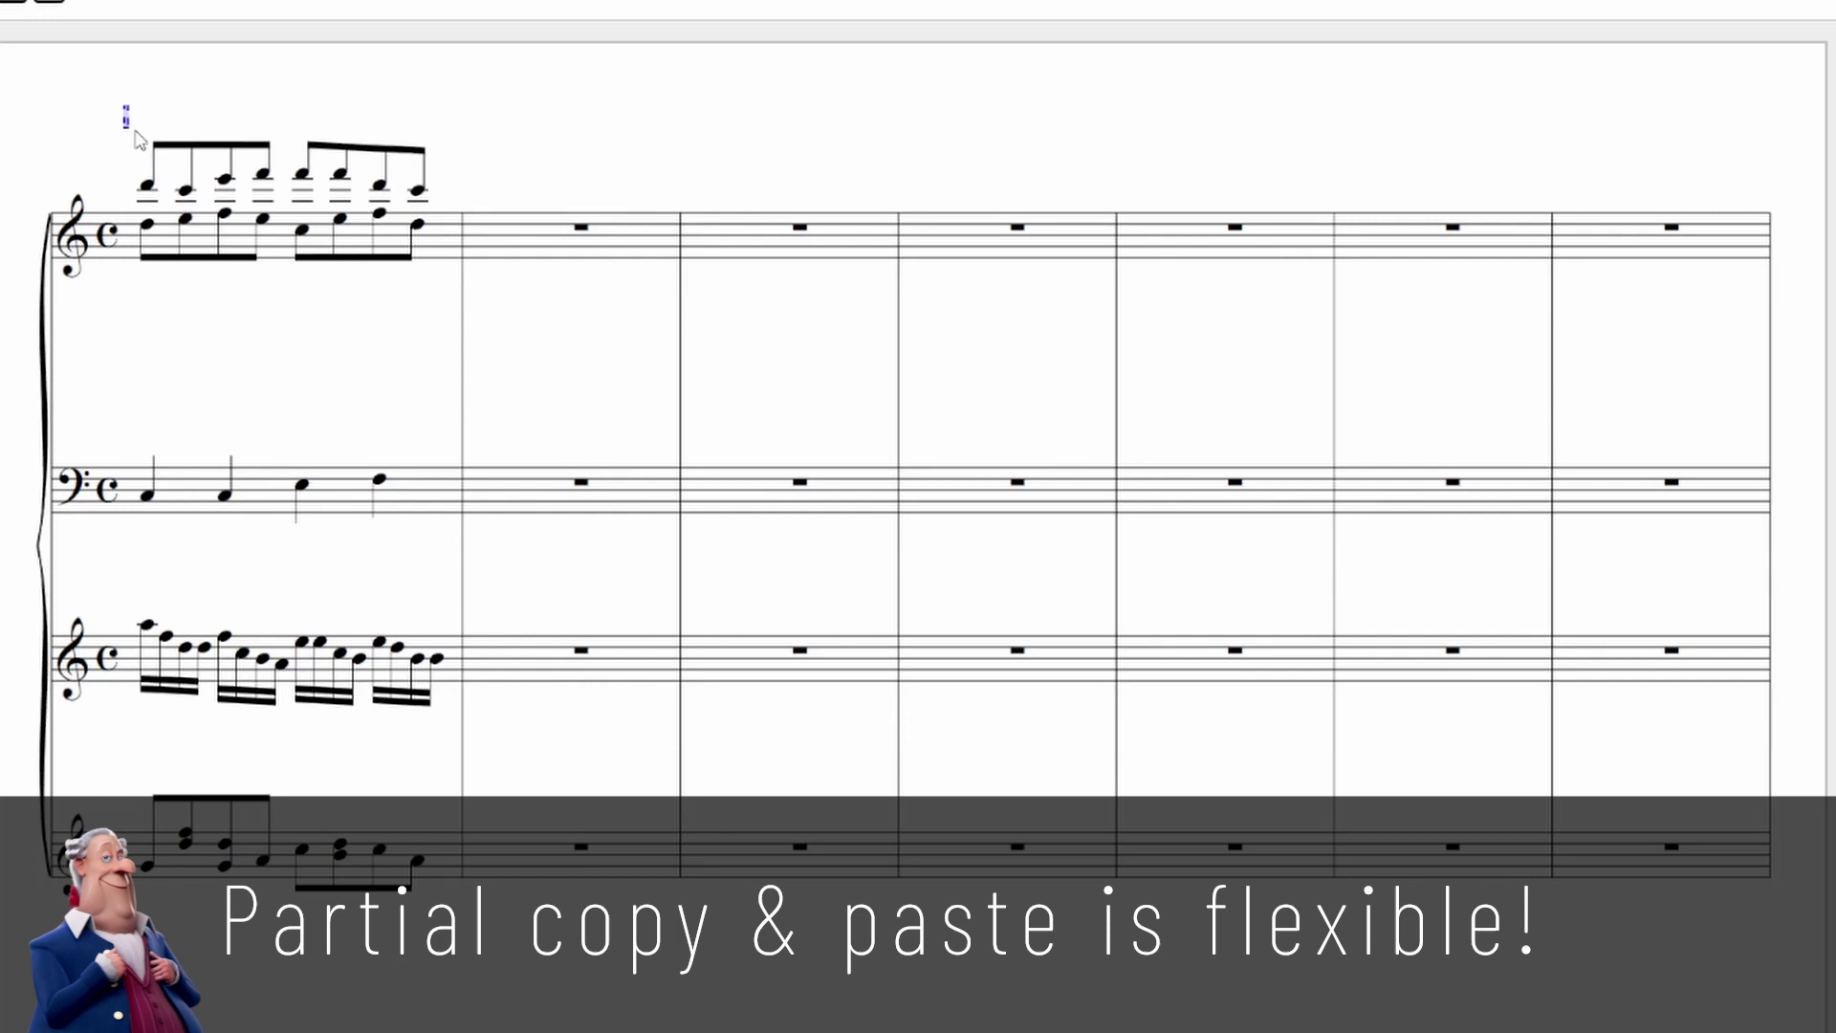
click(789, 237)
ctrl+click(1004, 488)
ctrl+click(1226, 660)
key(ctrl+v)
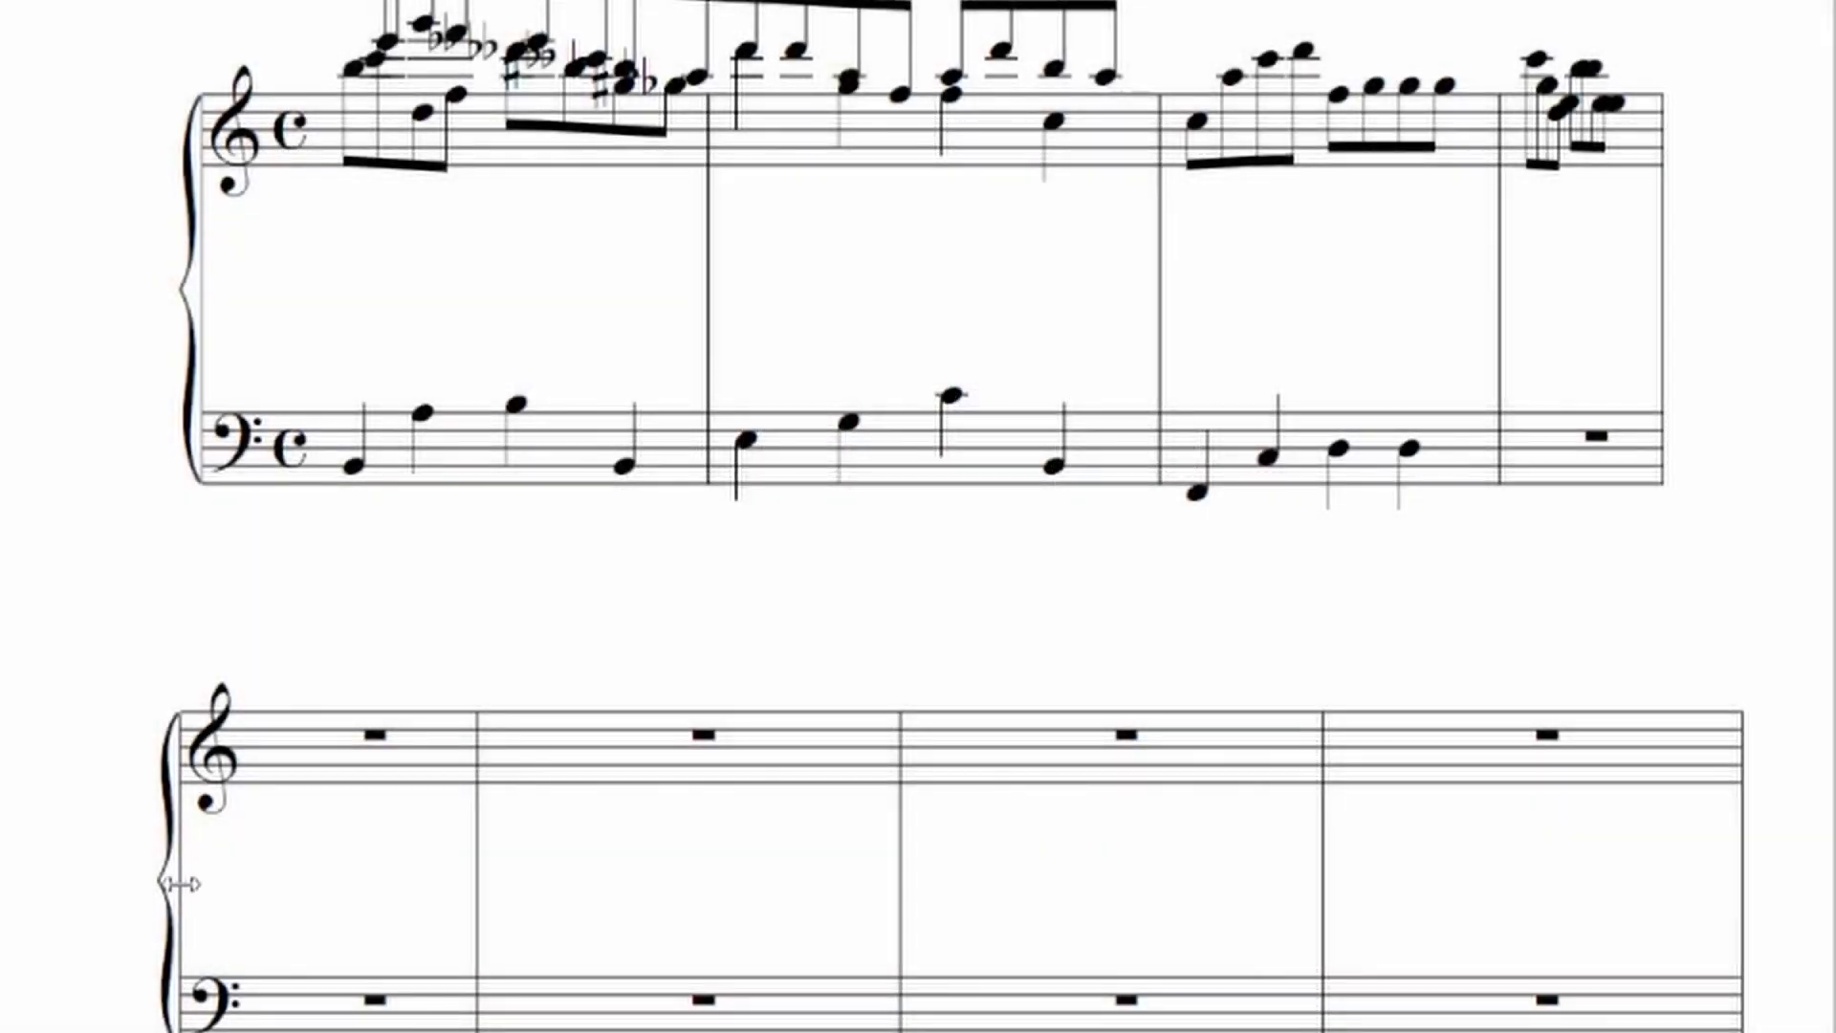
Widen the lower piano system and delete its three empty measures so the notes reflow left
drag(179, 881, 29, 900)
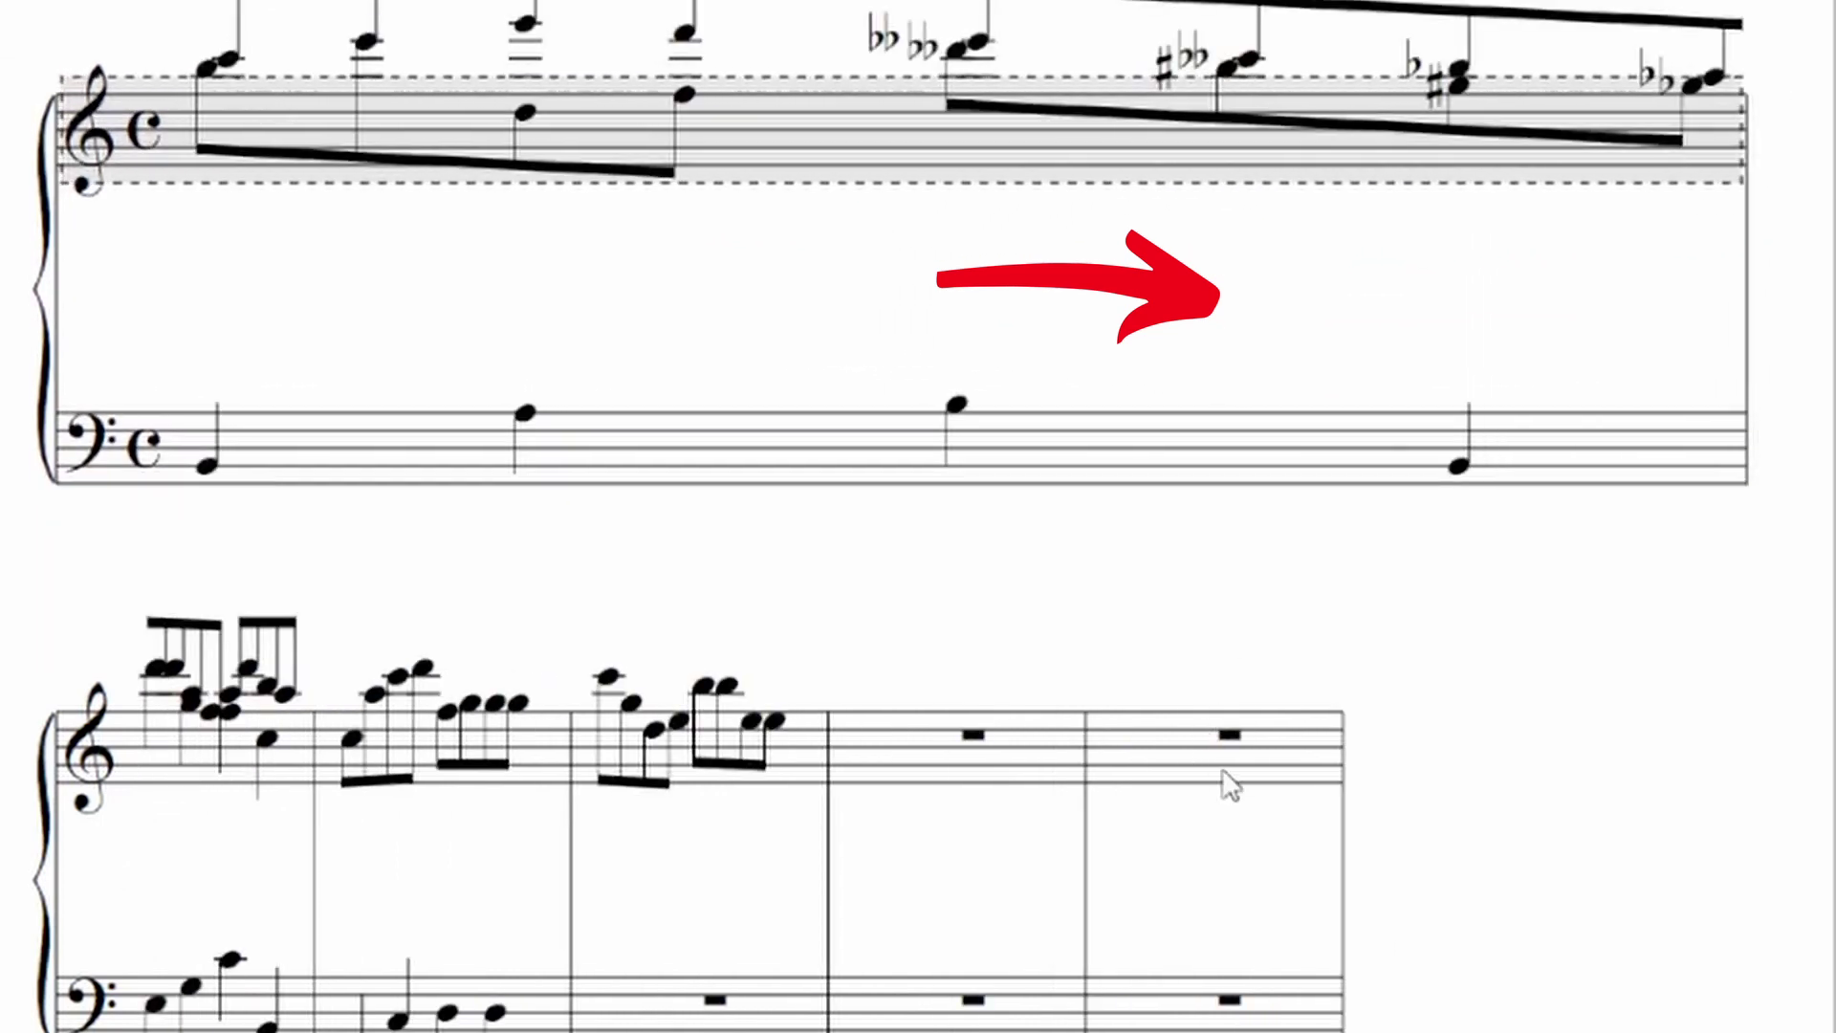
click(1041, 762)
key(ctrl+Delete)
key(ctrl+Delete)
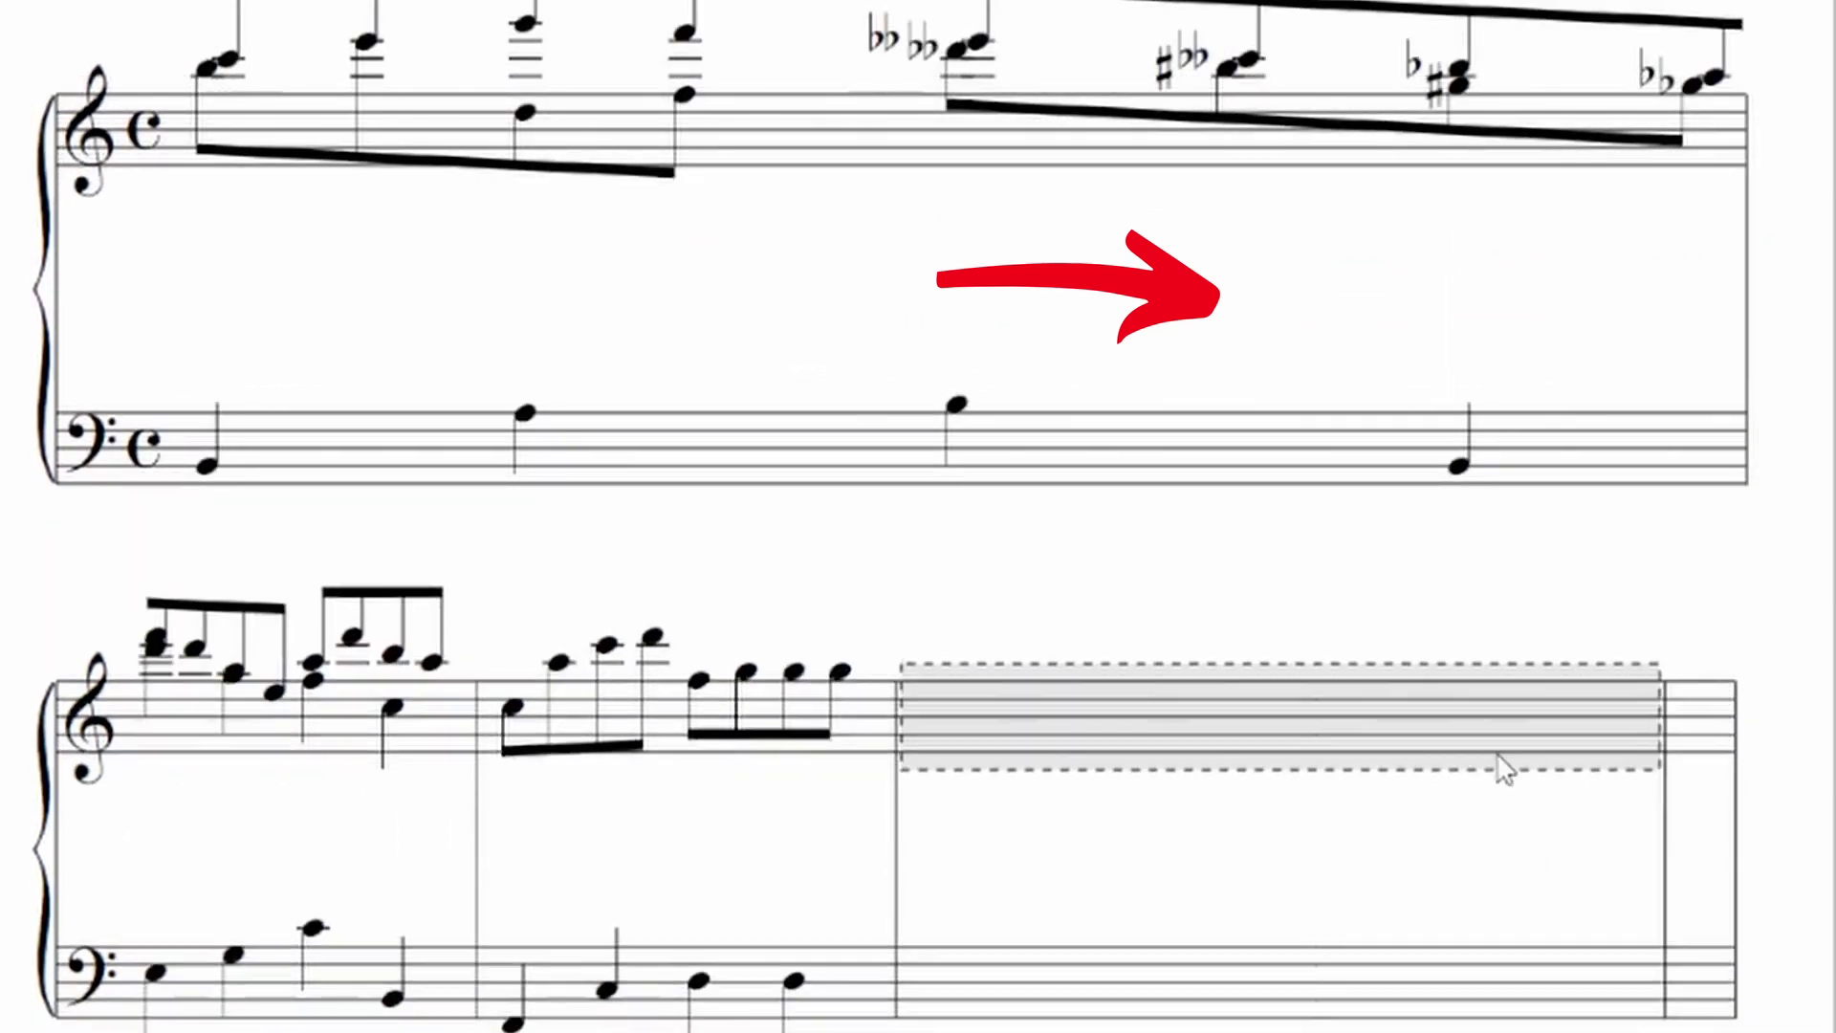
key(ctrl+Delete)
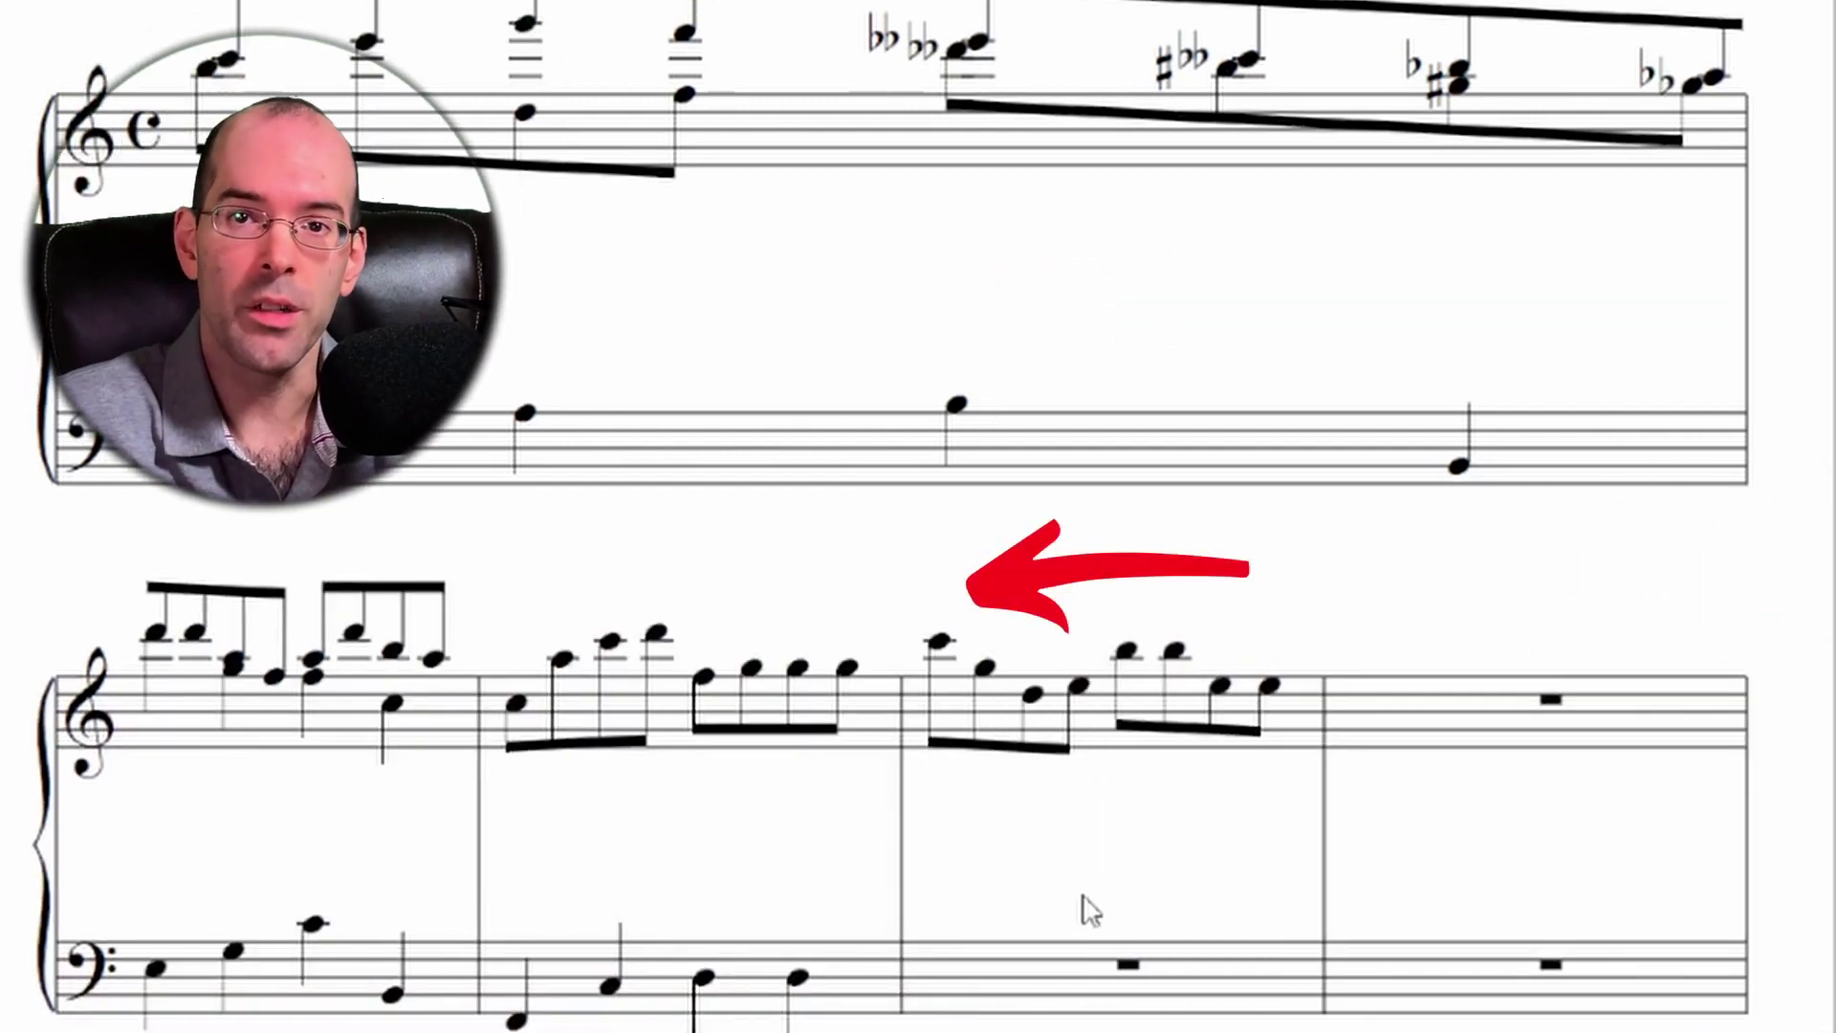
click(1241, 732)
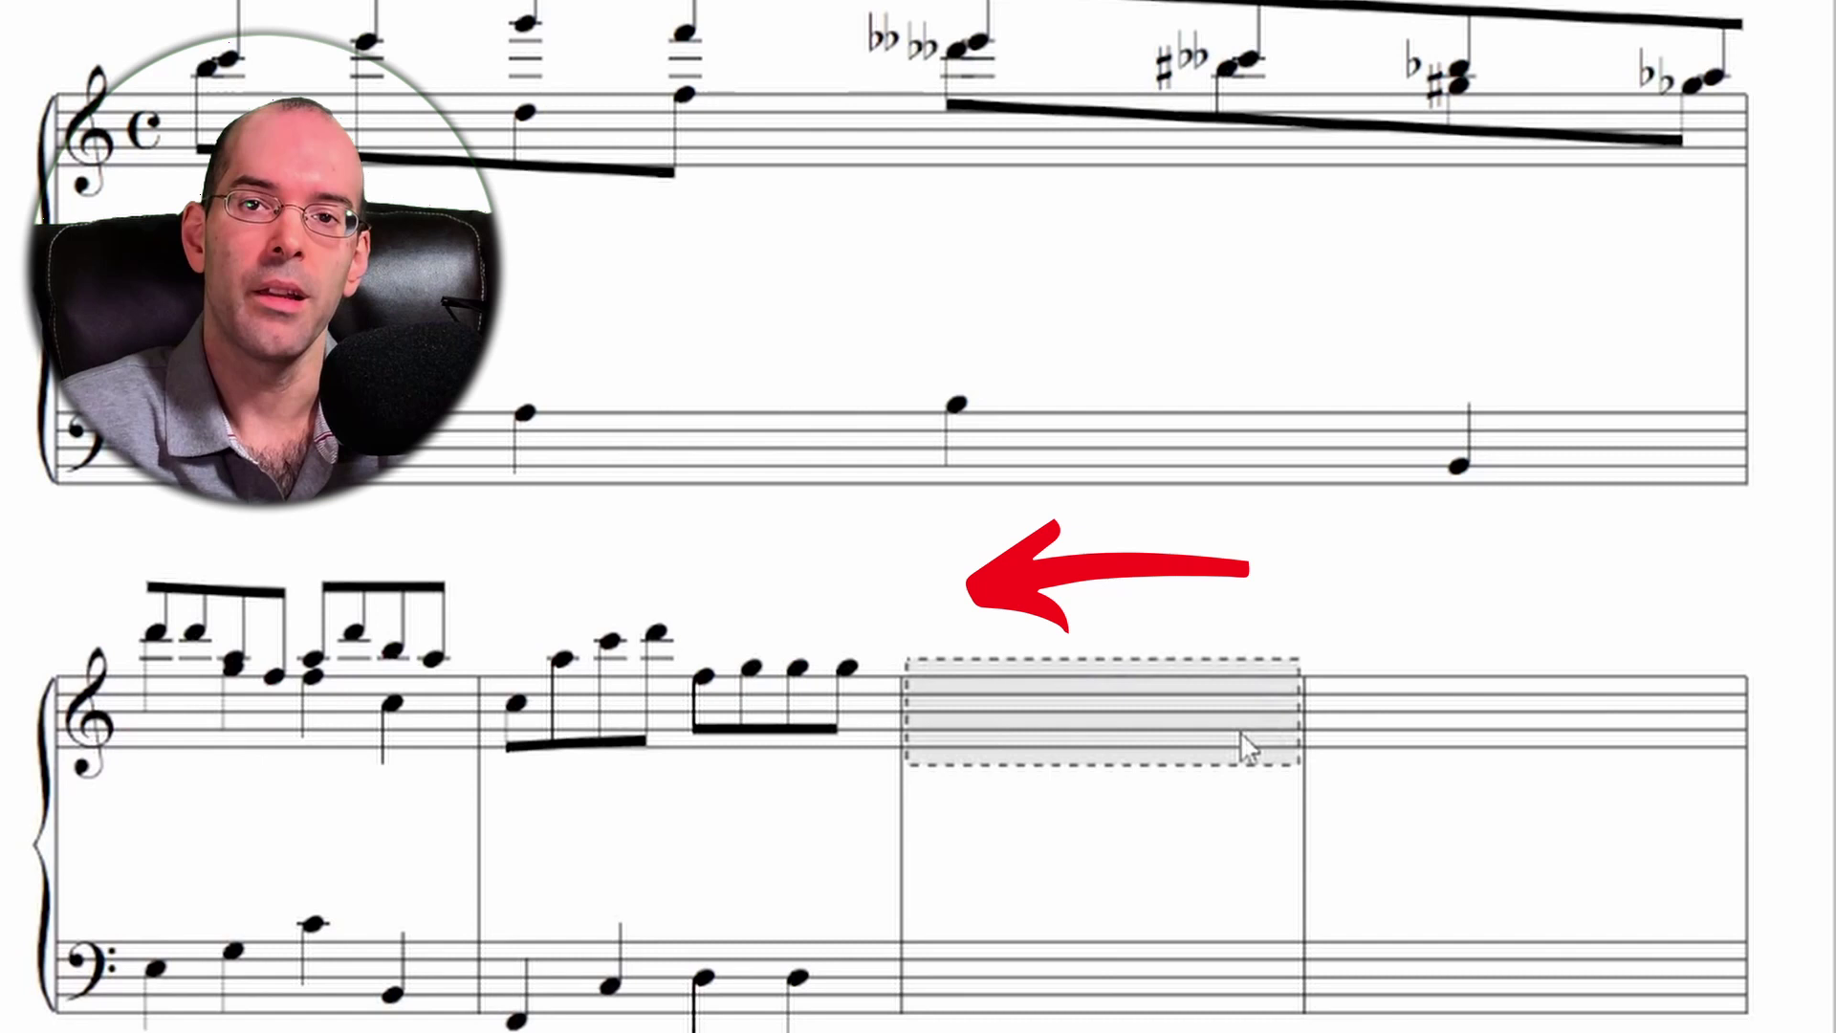
key(ctrl+Delete)
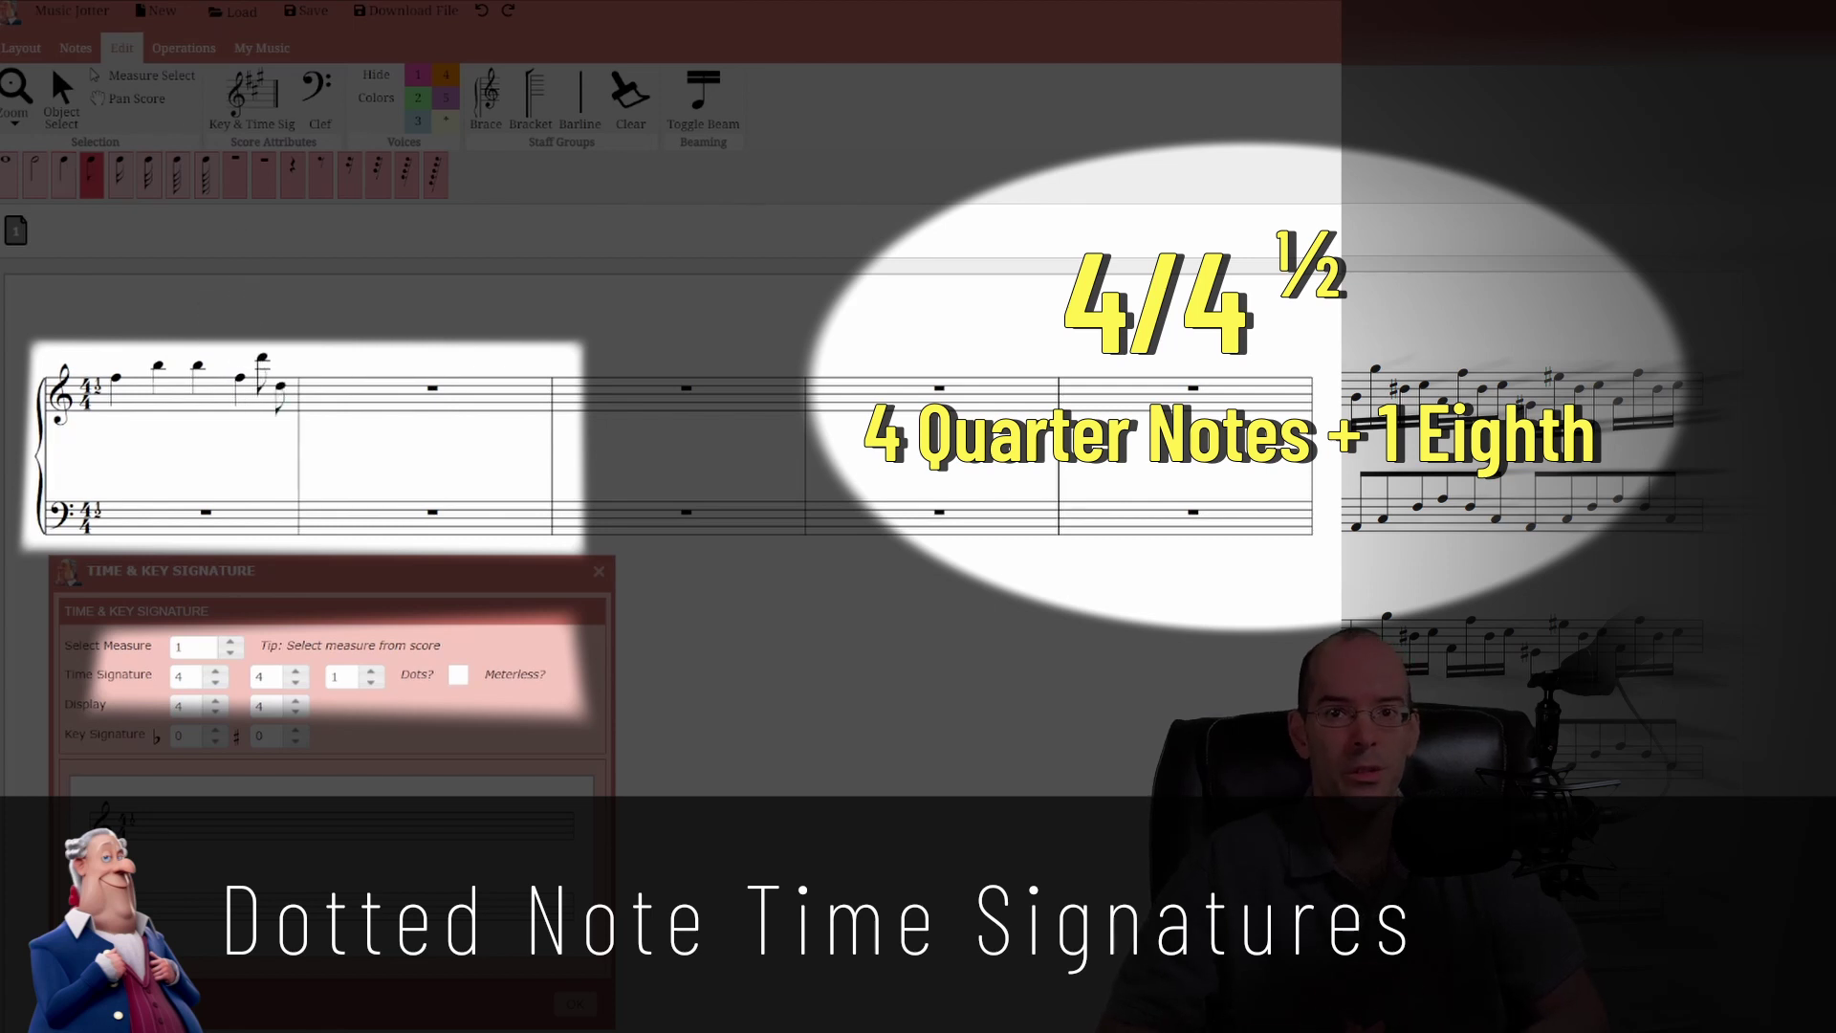
Select measure 2 of the piano score for a time signature change
click(336, 408)
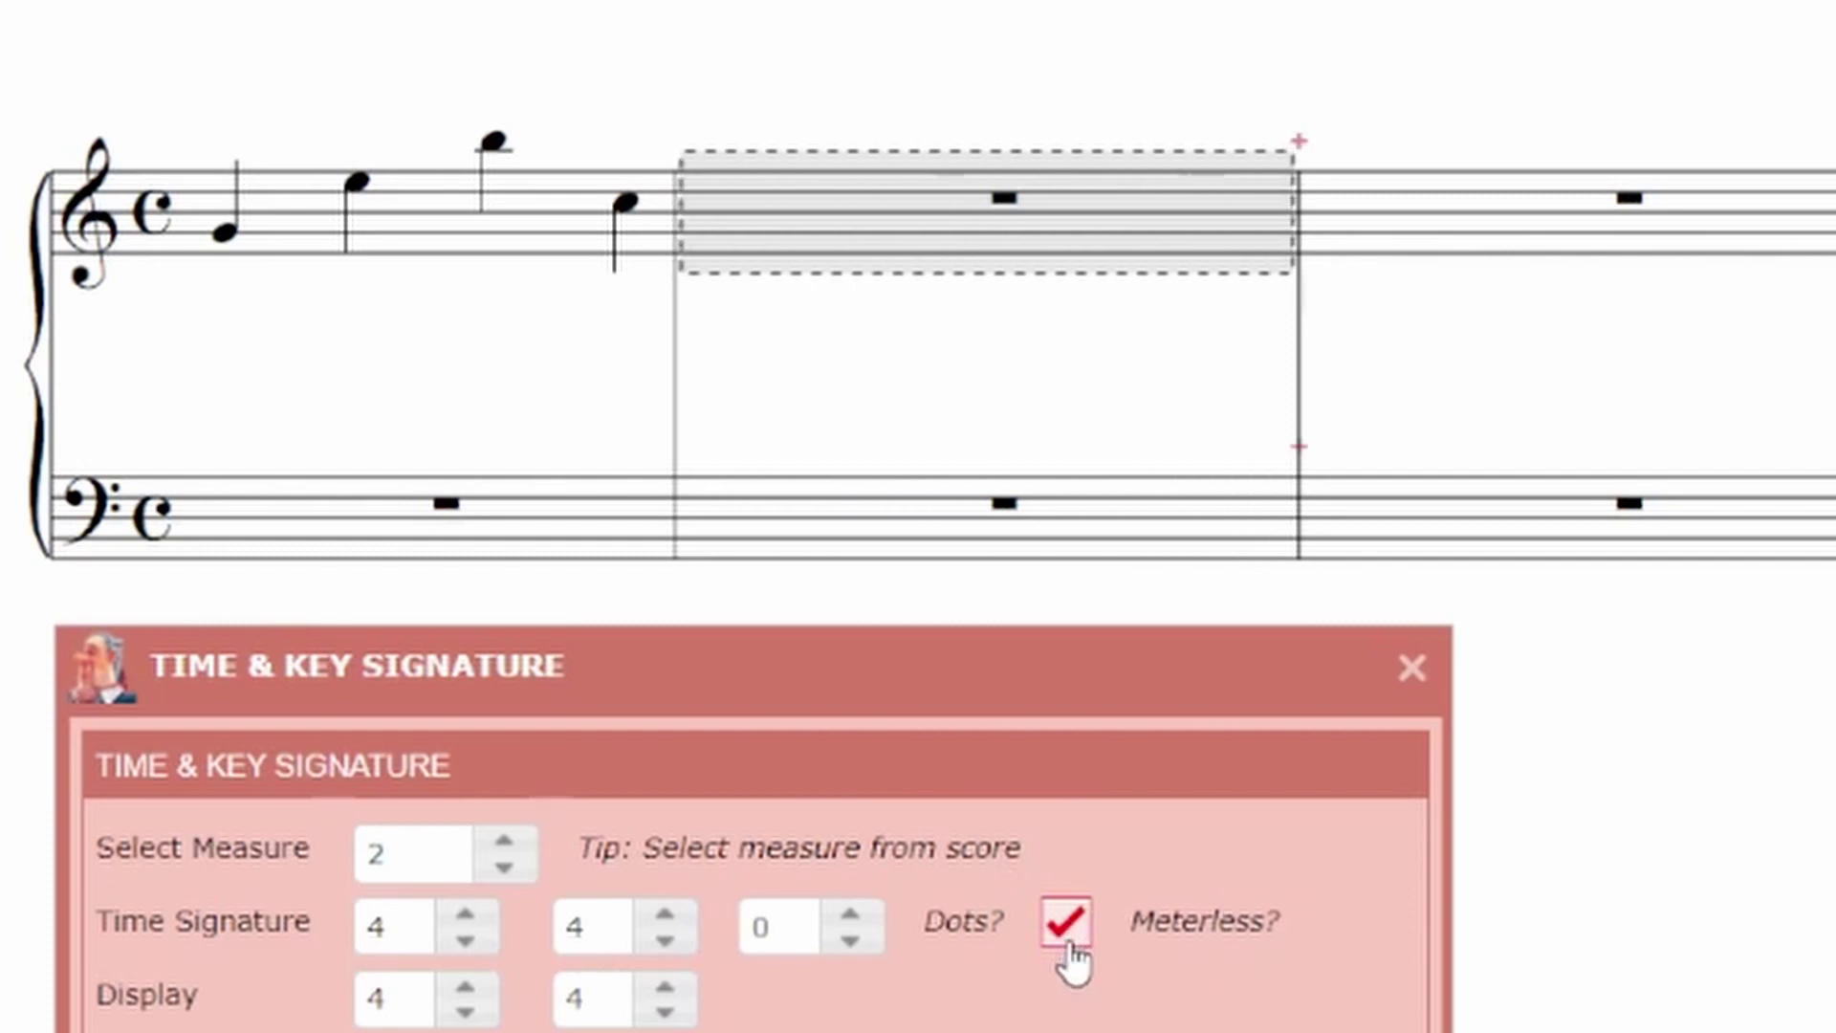
Deselect measure 2 once its dotted time signature is set
click(987, 44)
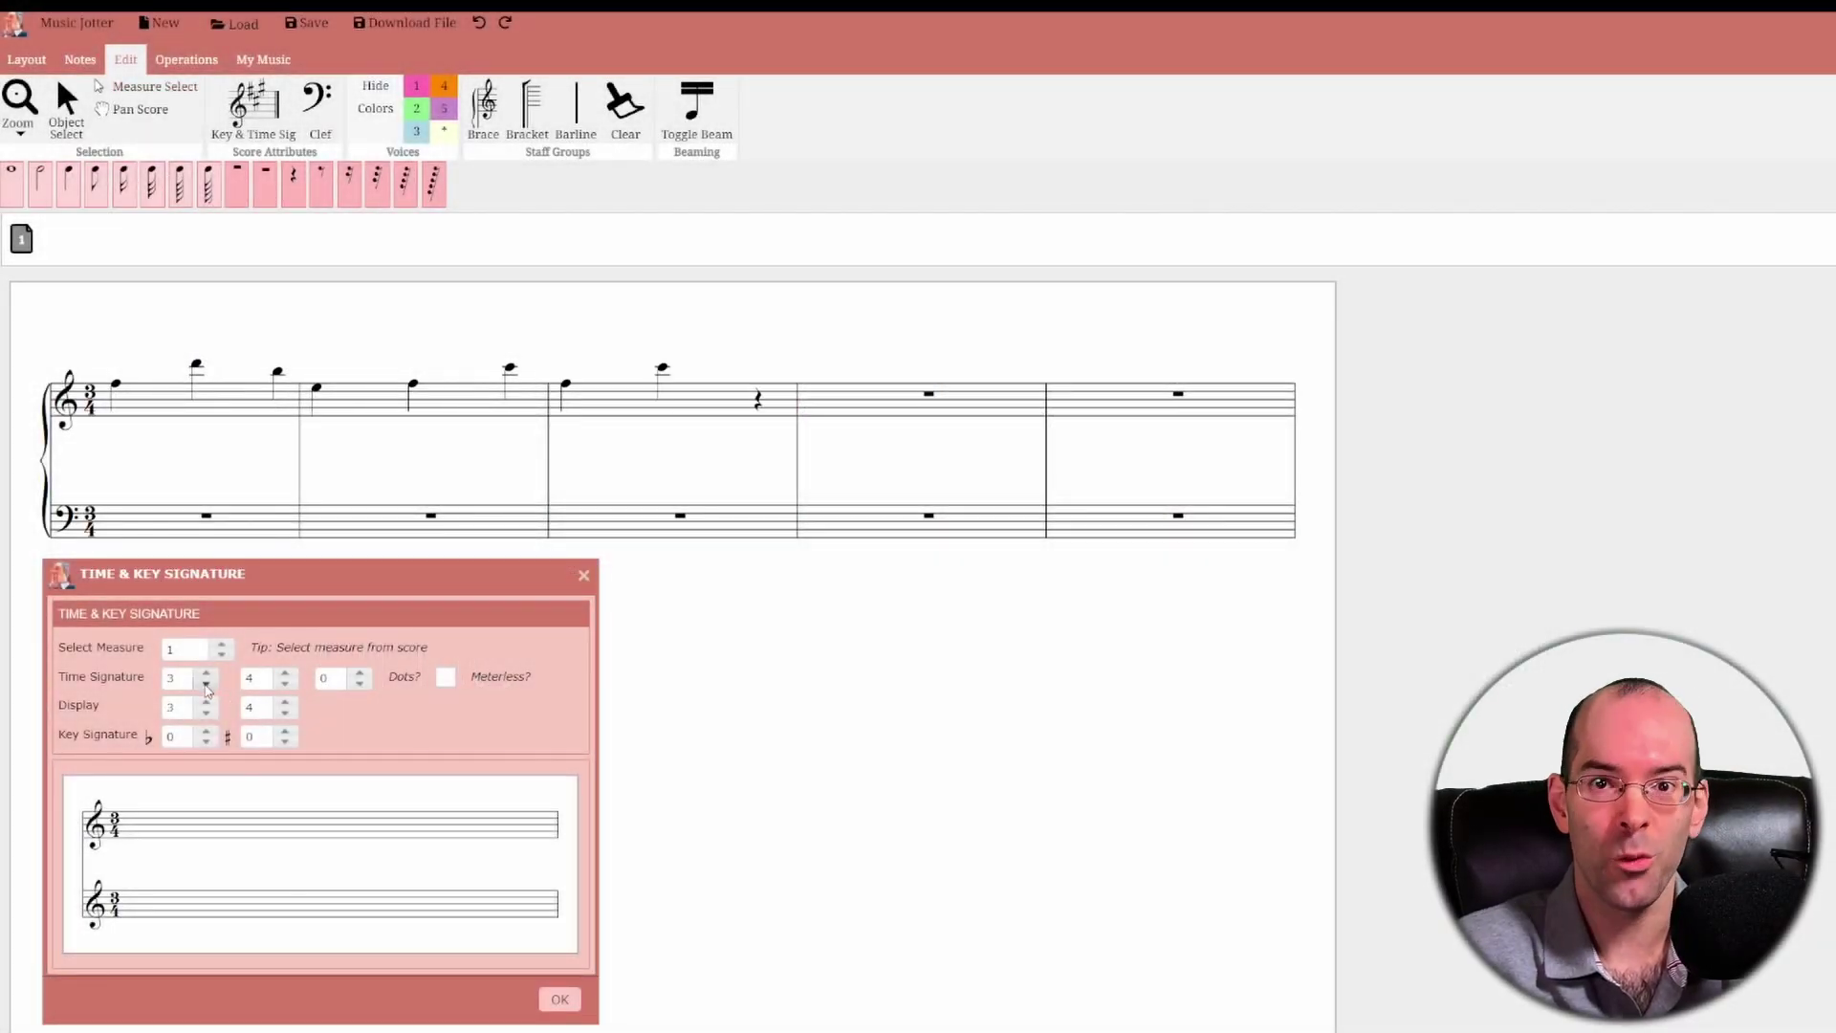
Step the numerator through 2/4, 1/4 and 7/4, then drop the meter to 6/4
click(206, 683)
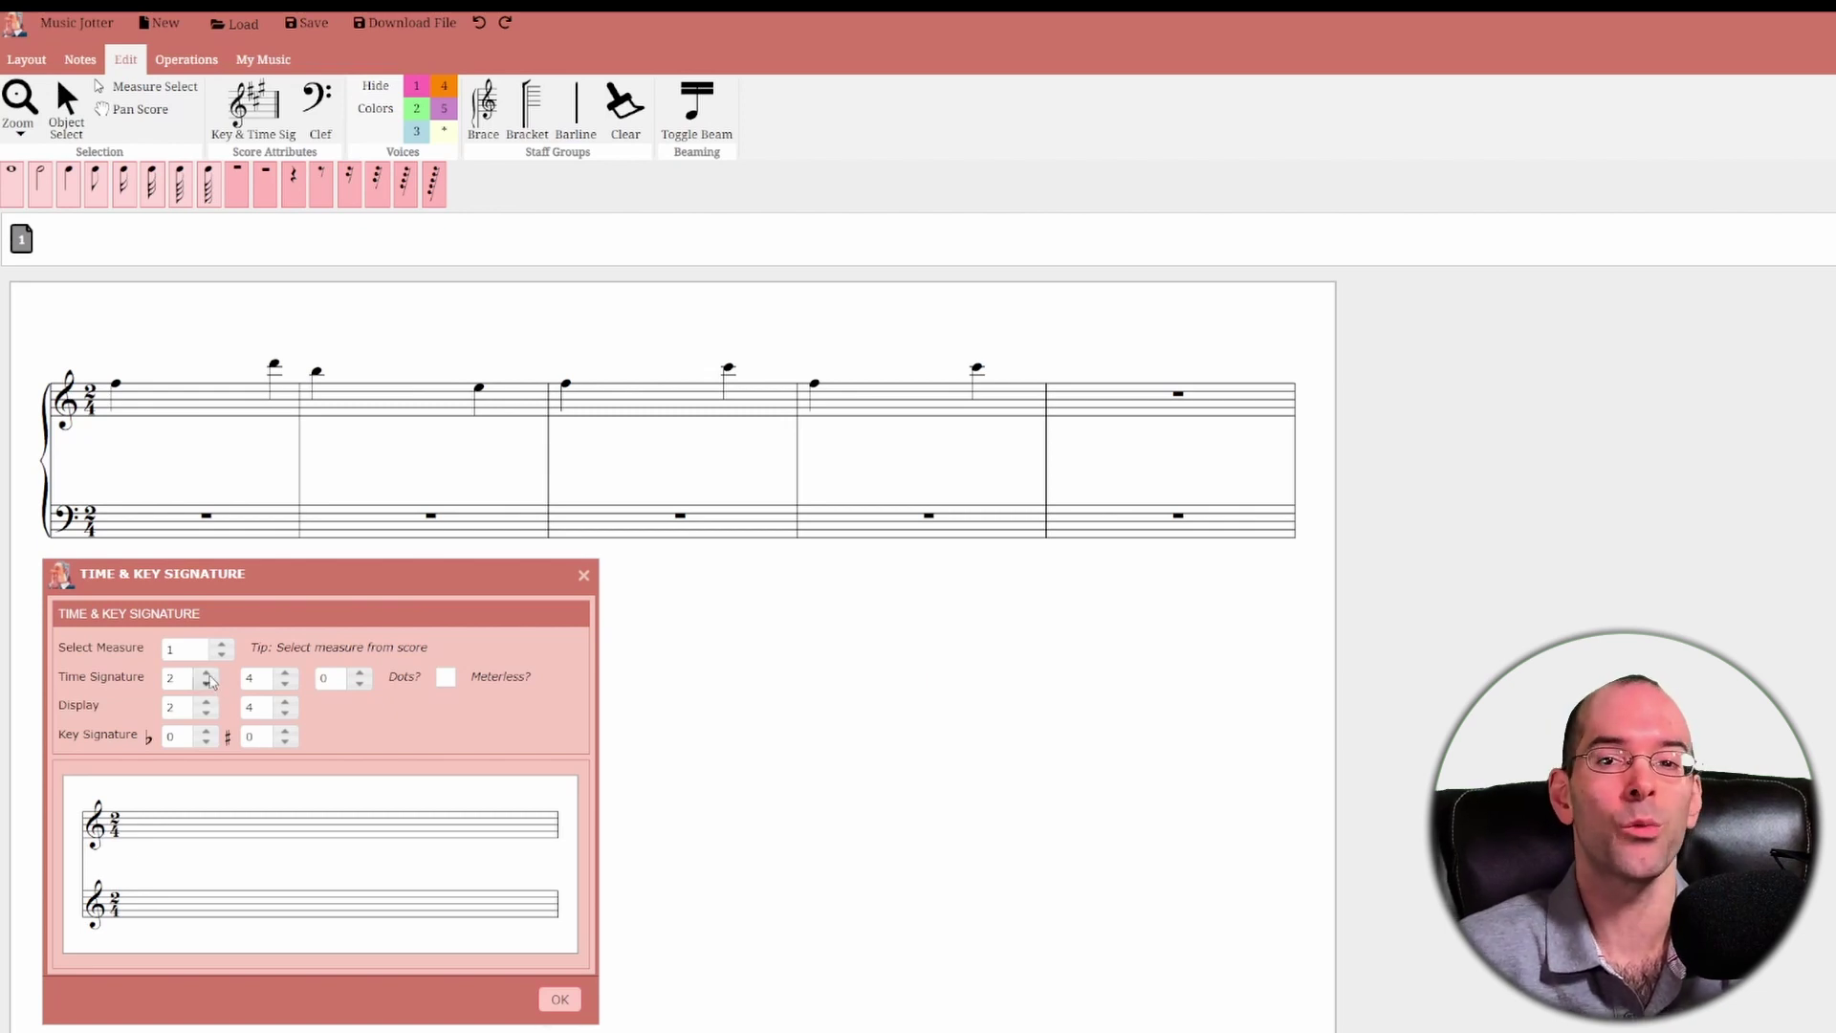
click(206, 684)
click(207, 670)
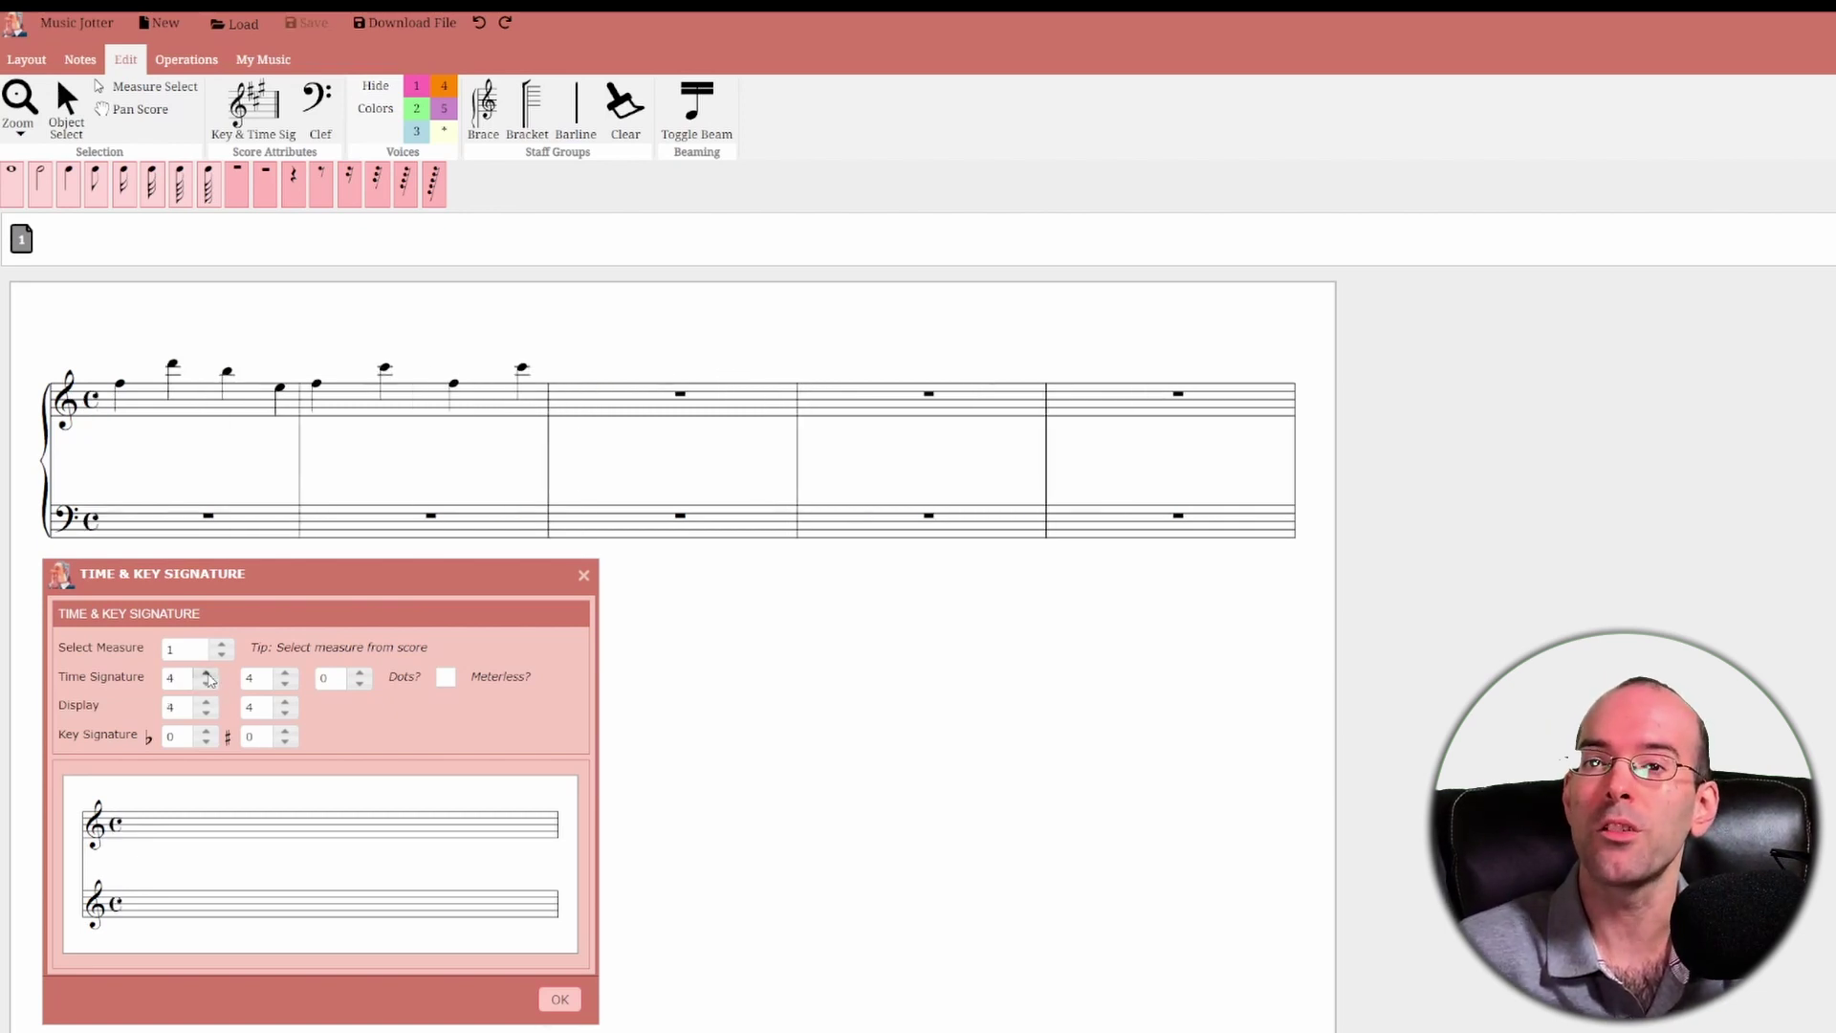
click(207, 670)
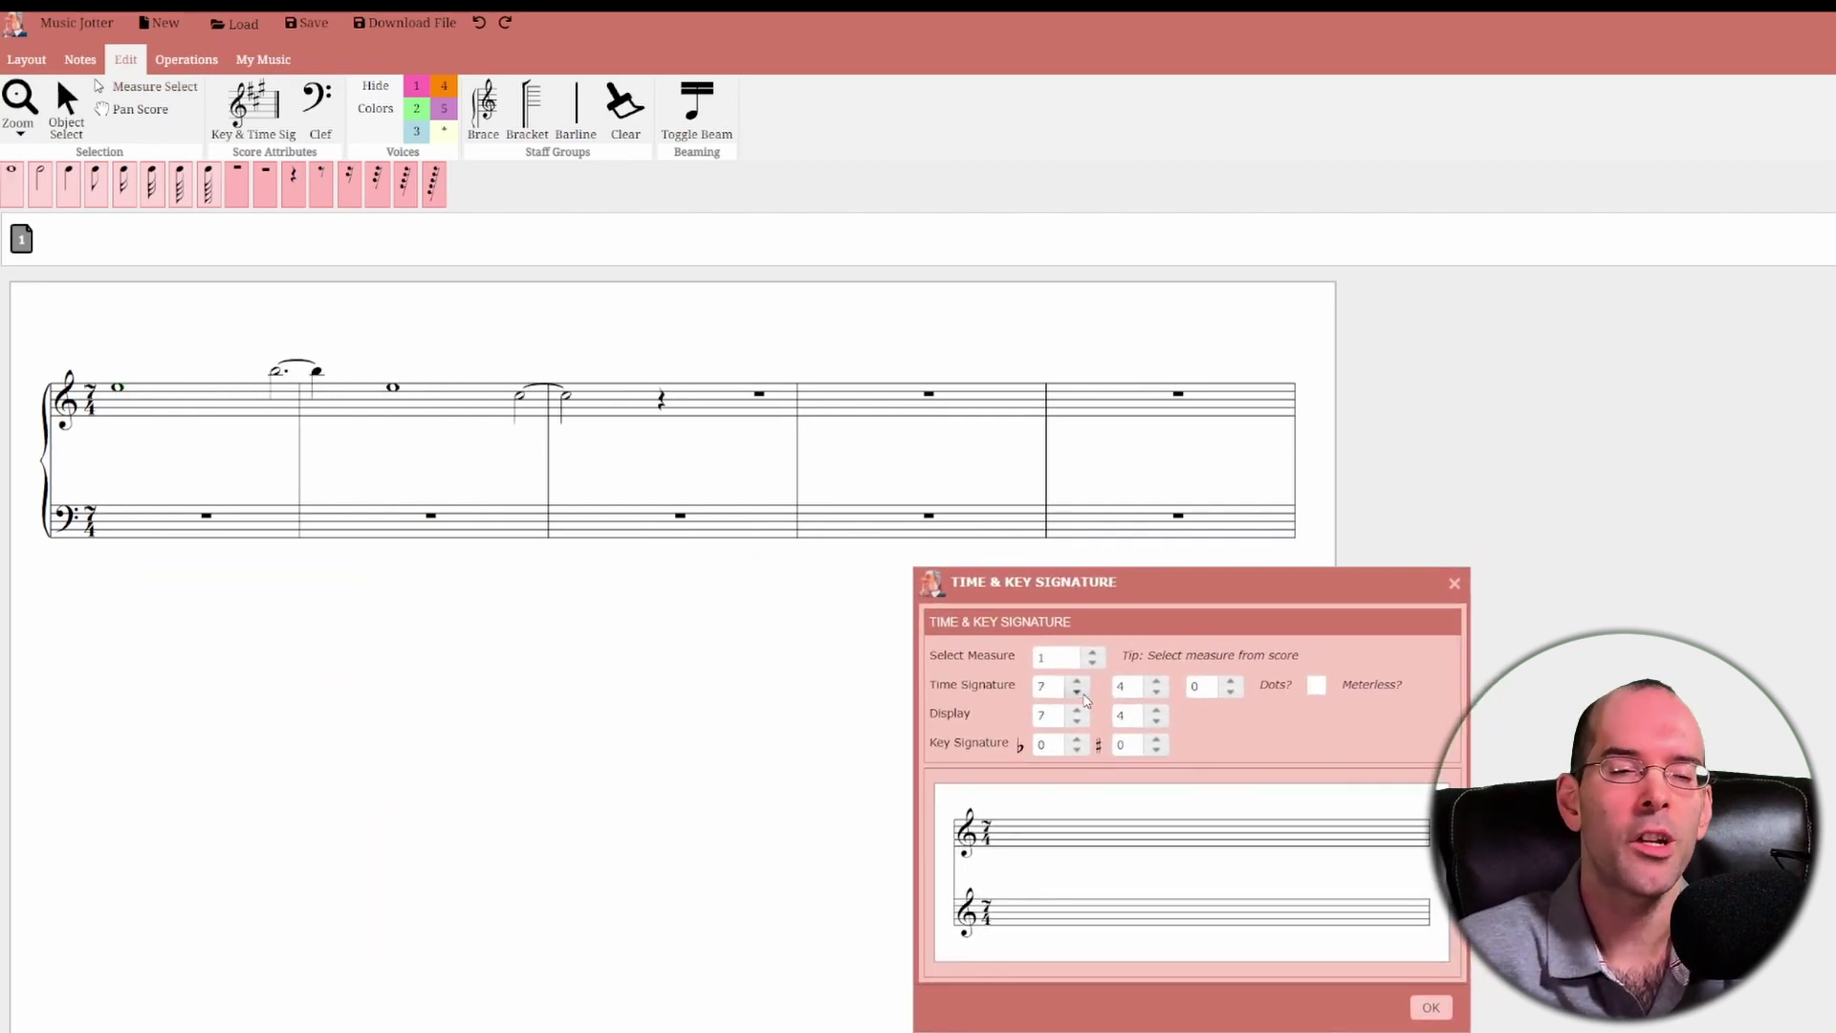
click(1076, 691)
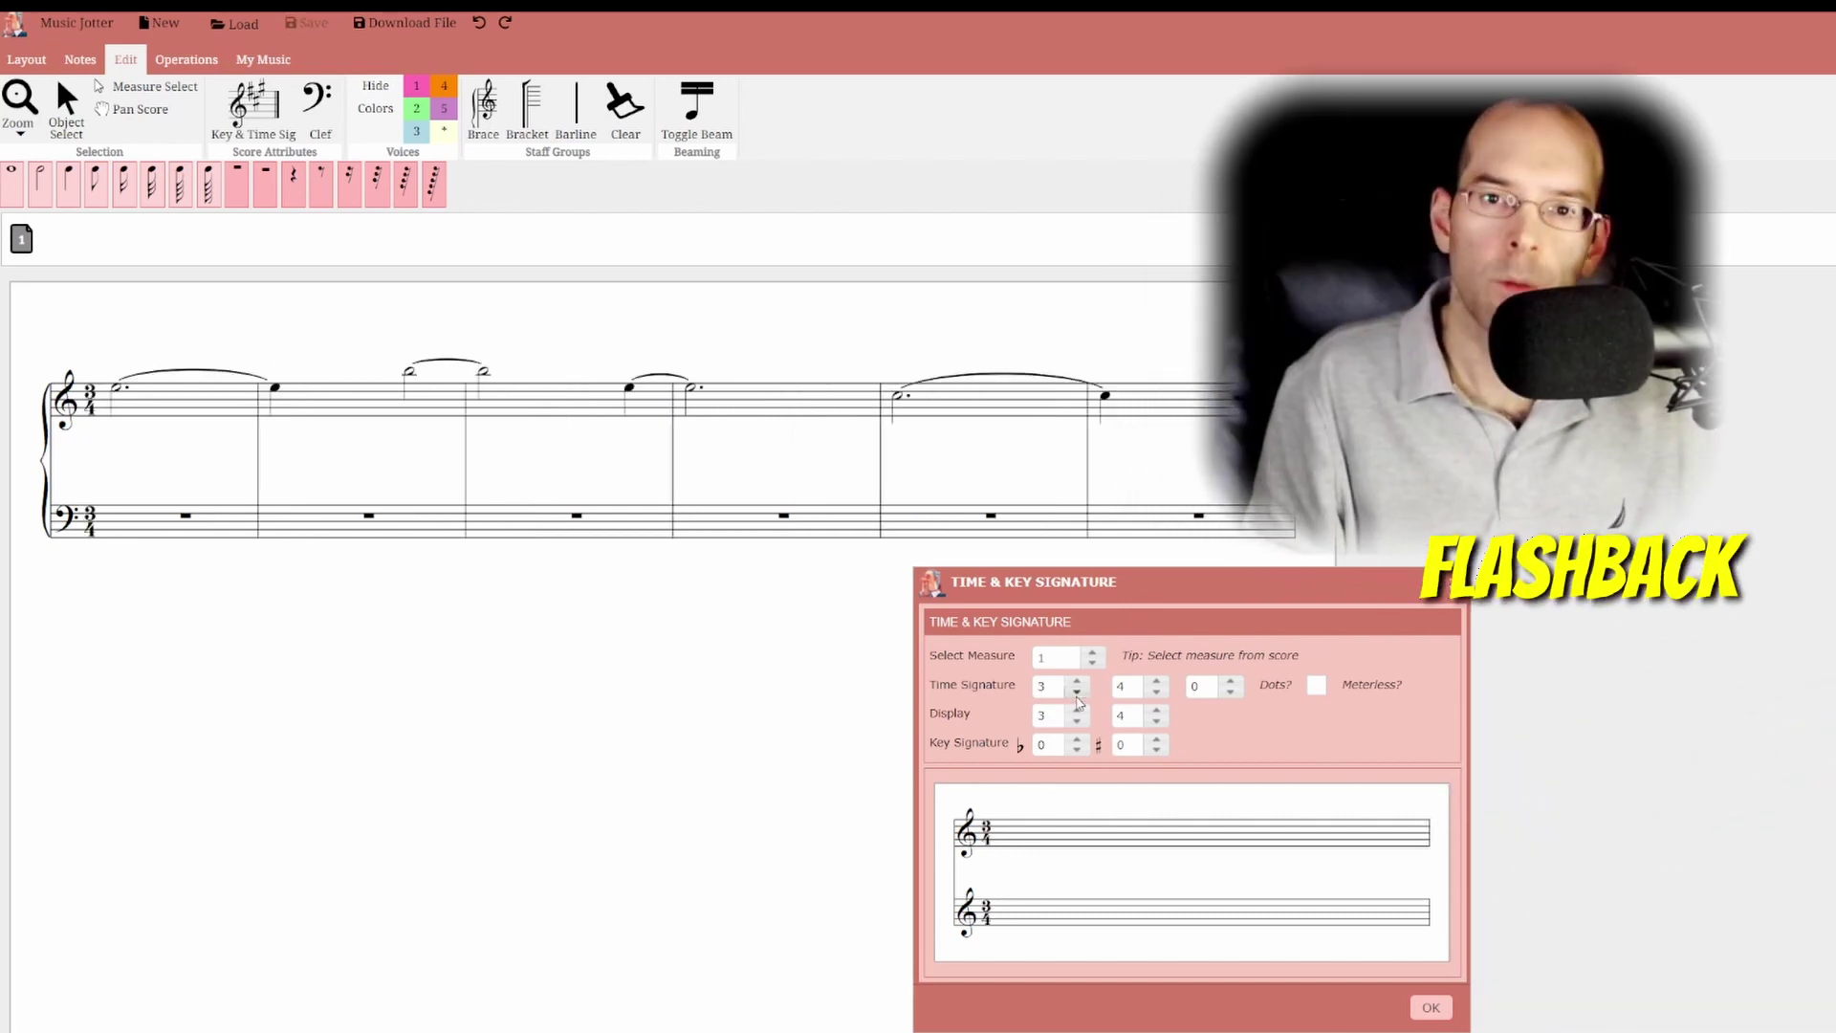
Lower the meter to 2/4 then 1/4, then select measure 2 and lower its beats again
click(1077, 692)
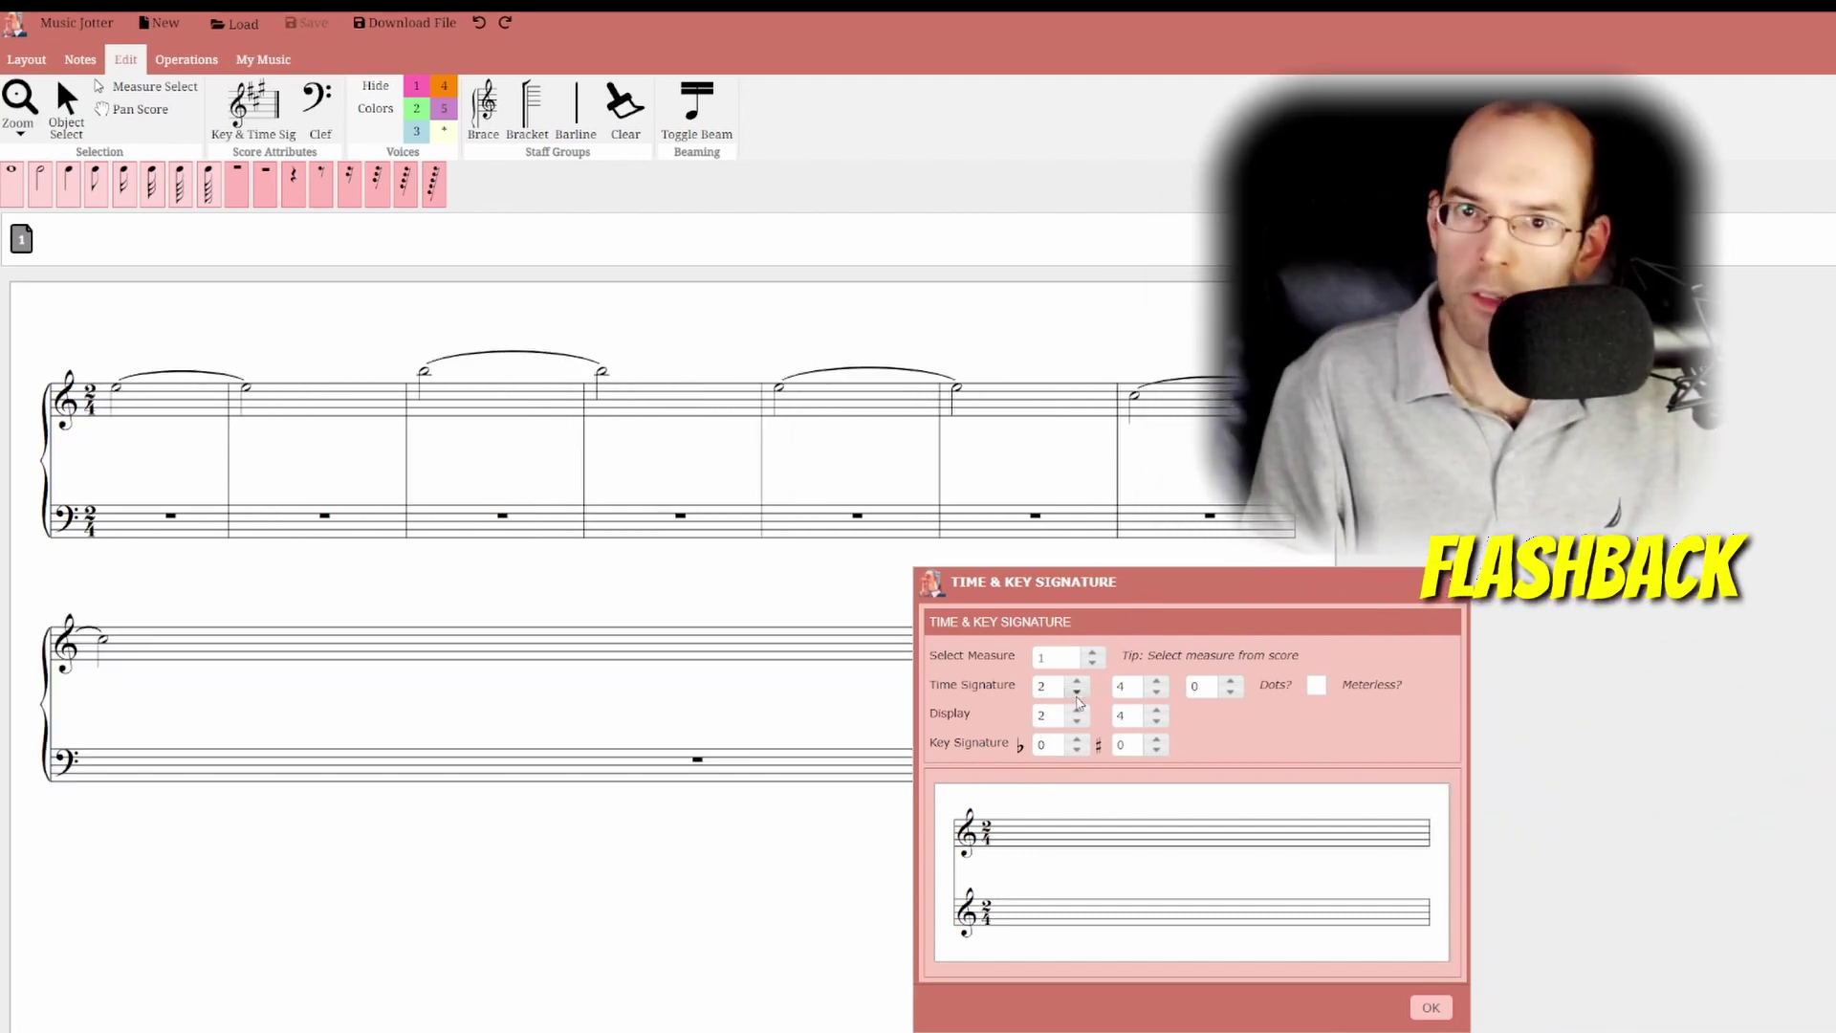
click(1076, 692)
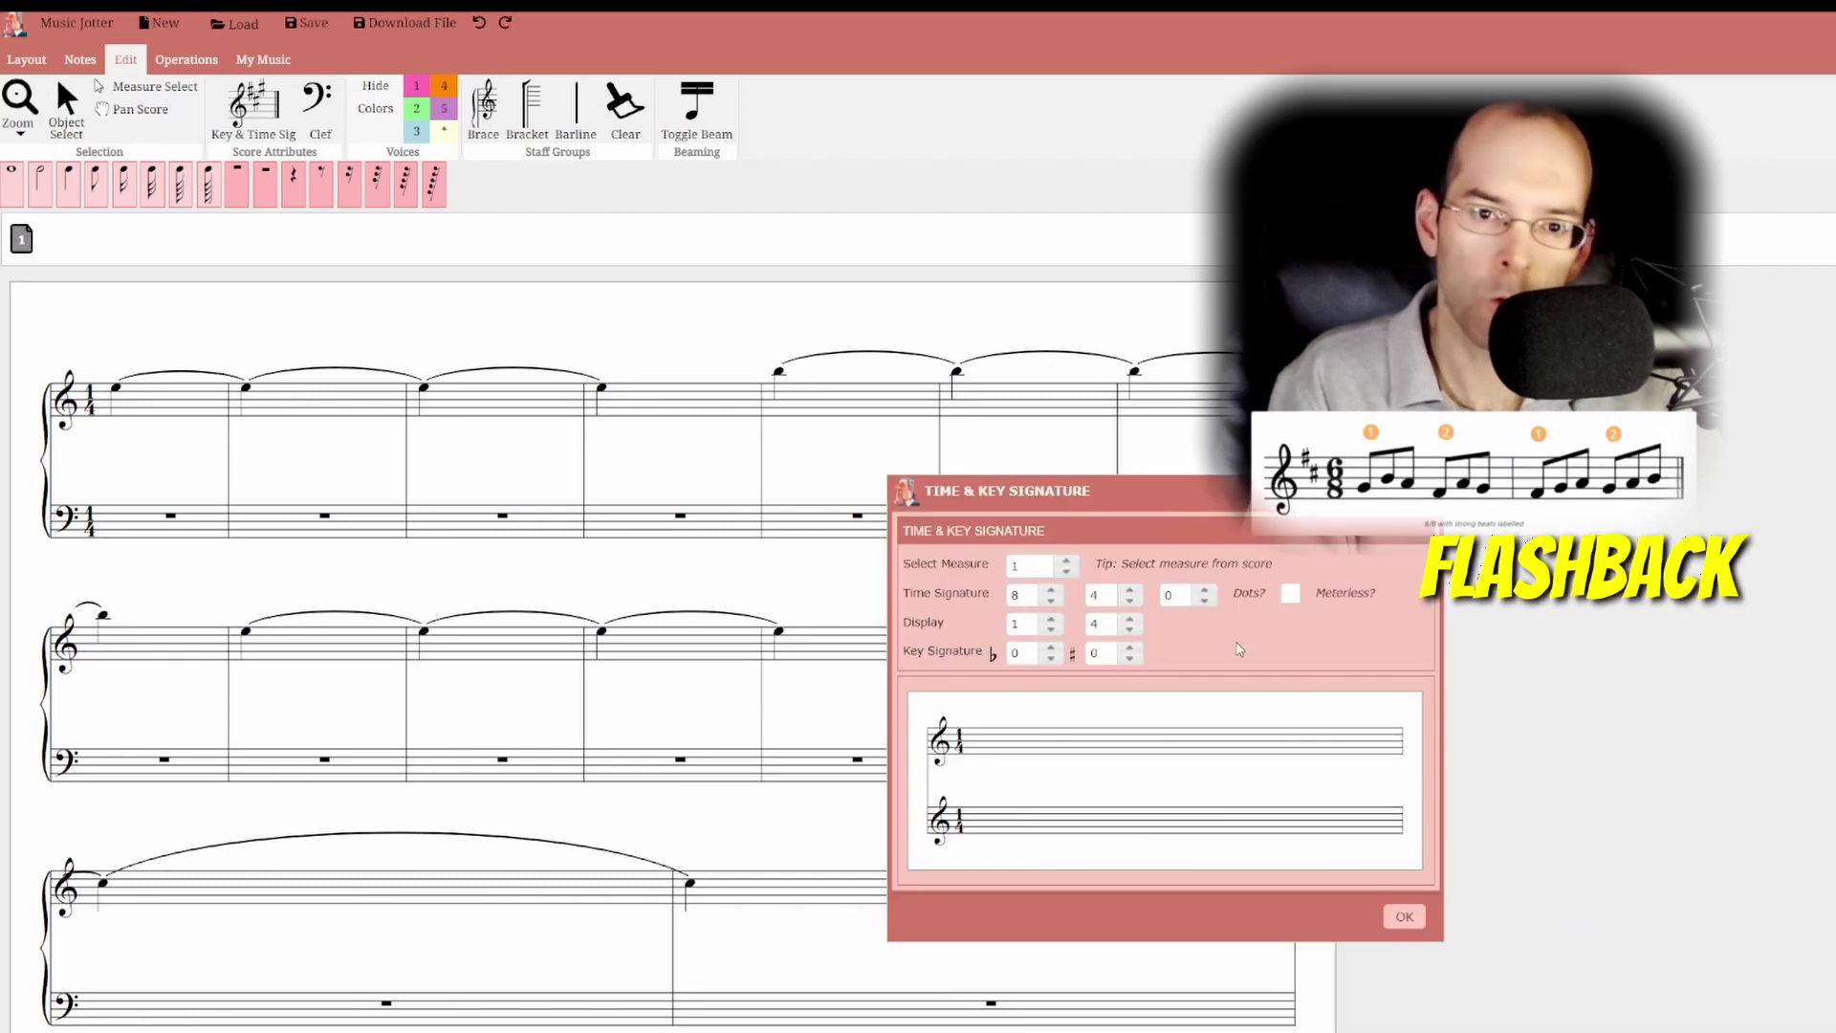
drag(1190, 489, 1064, 583)
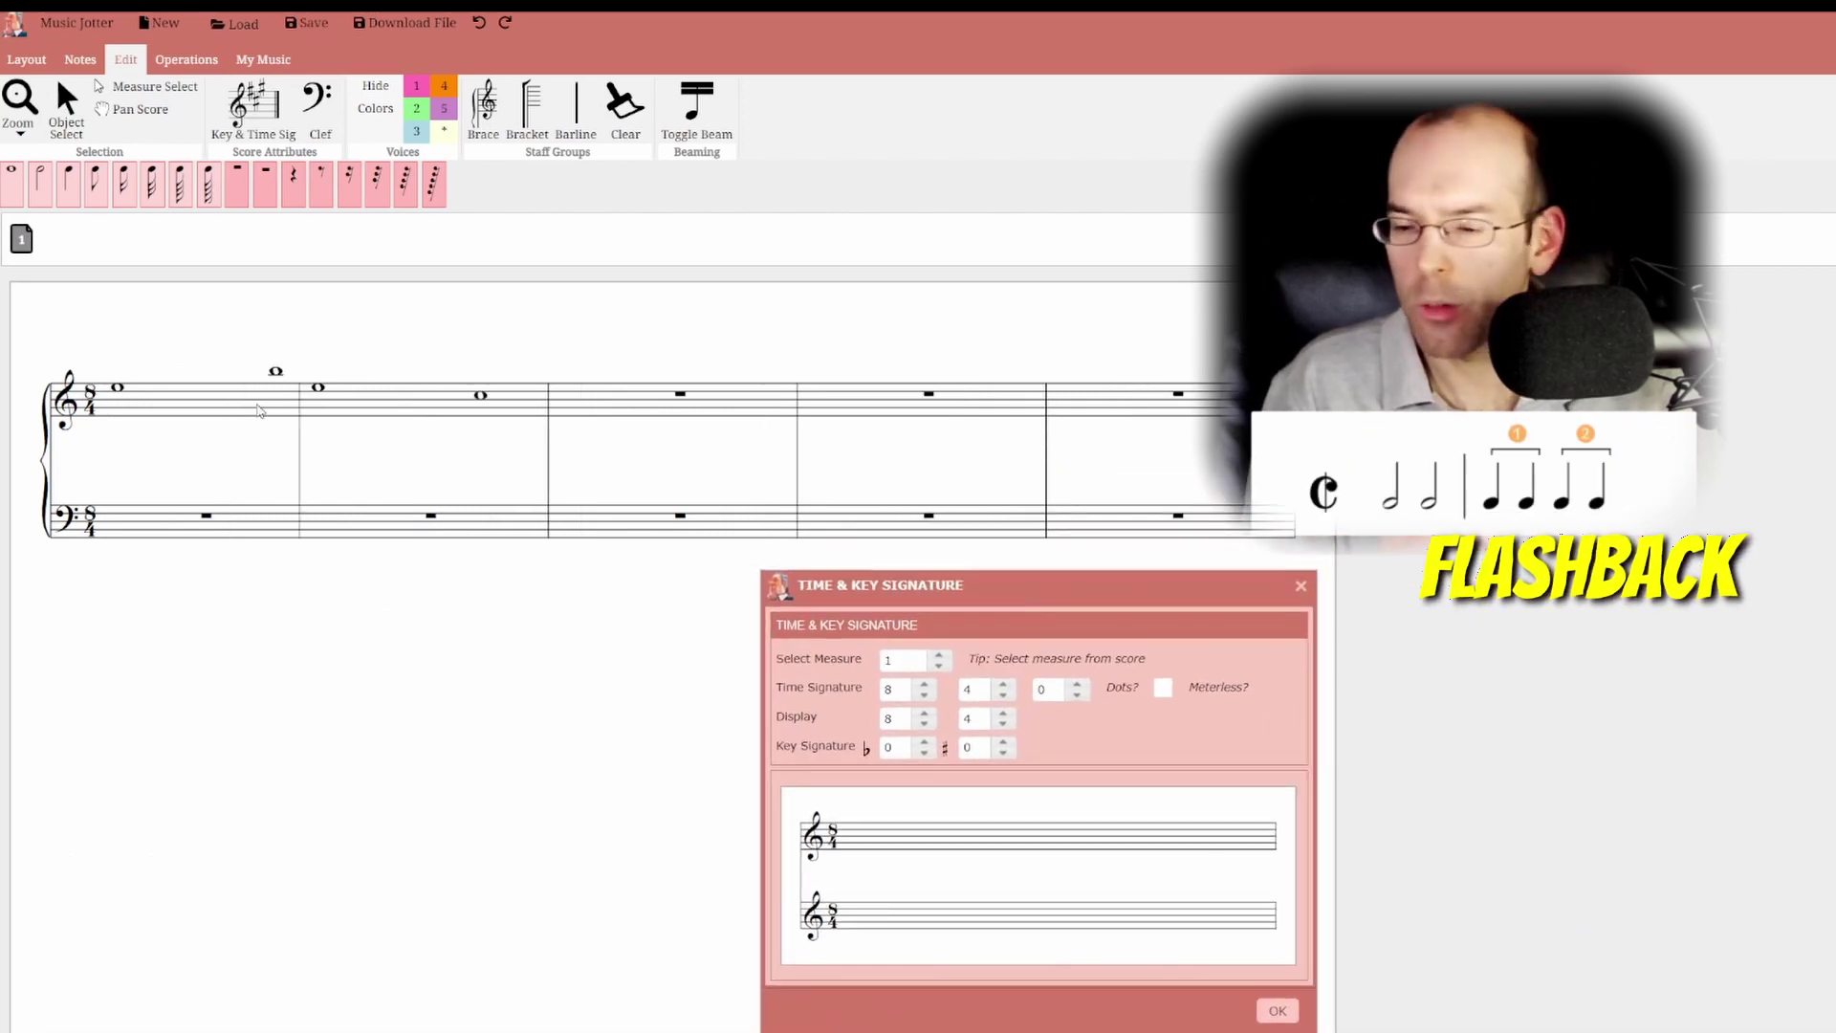
click(373, 417)
click(886, 688)
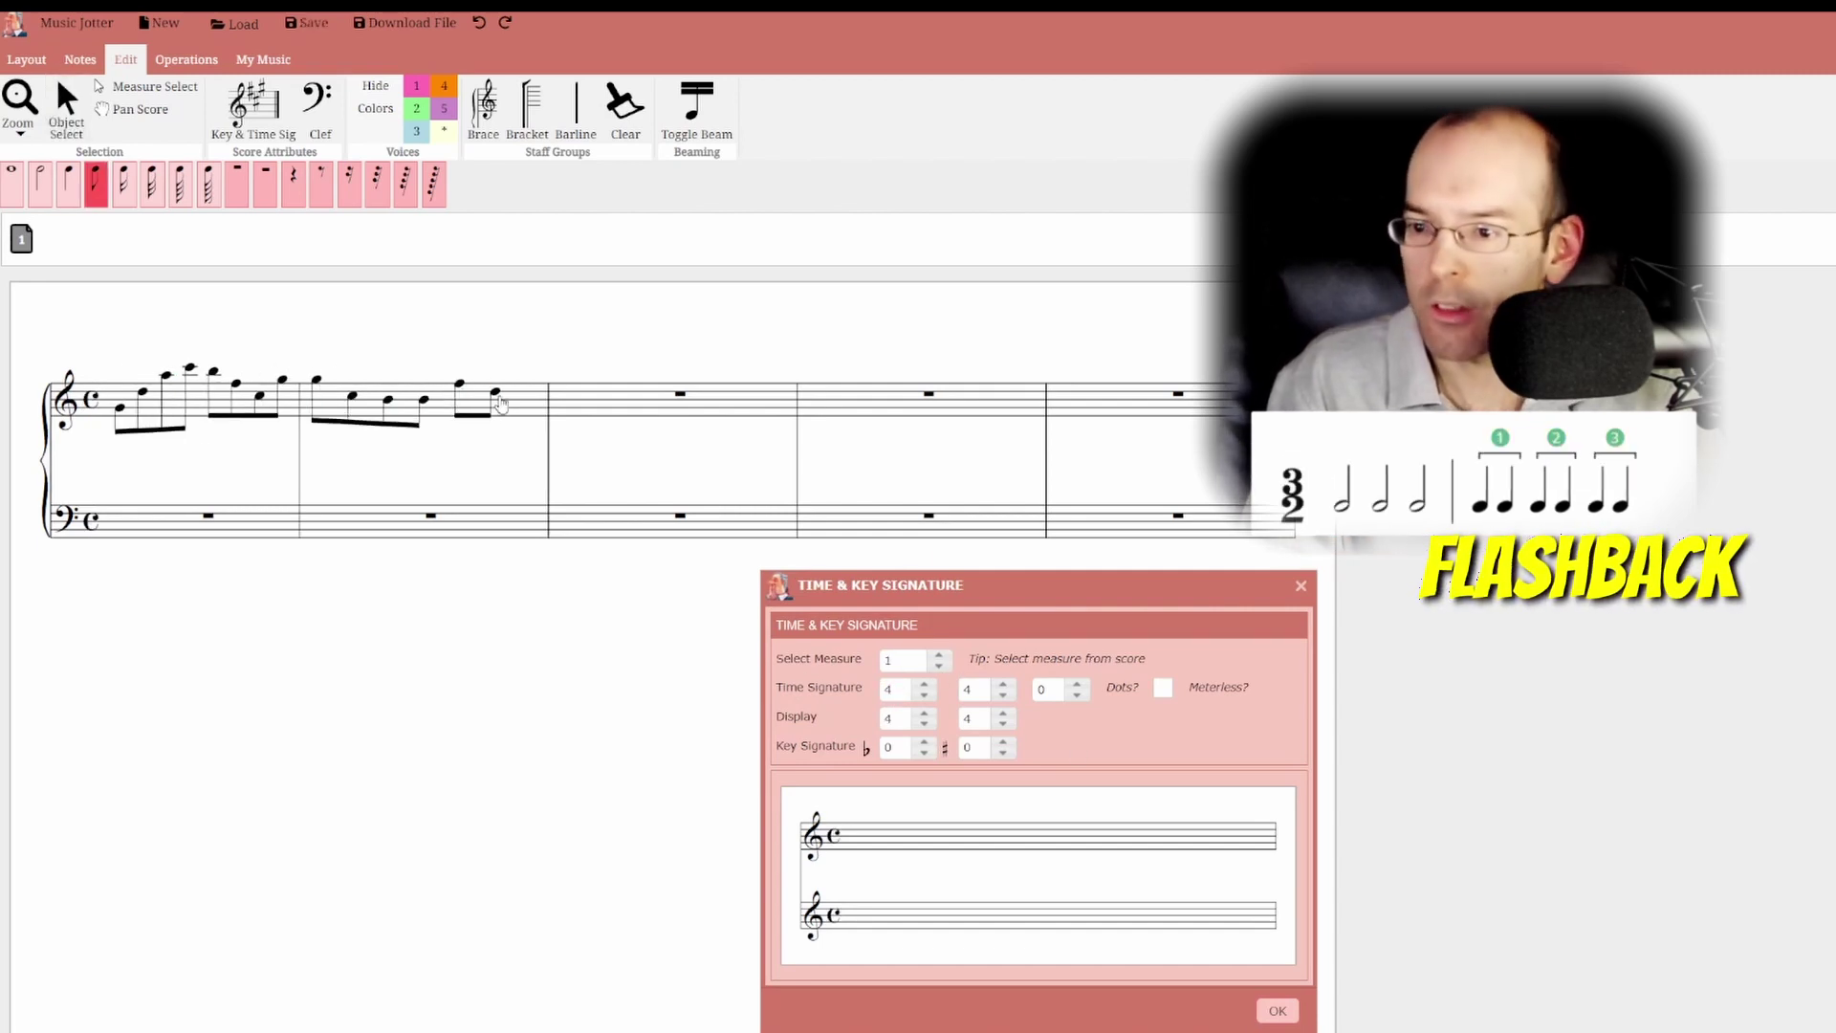
click(925, 695)
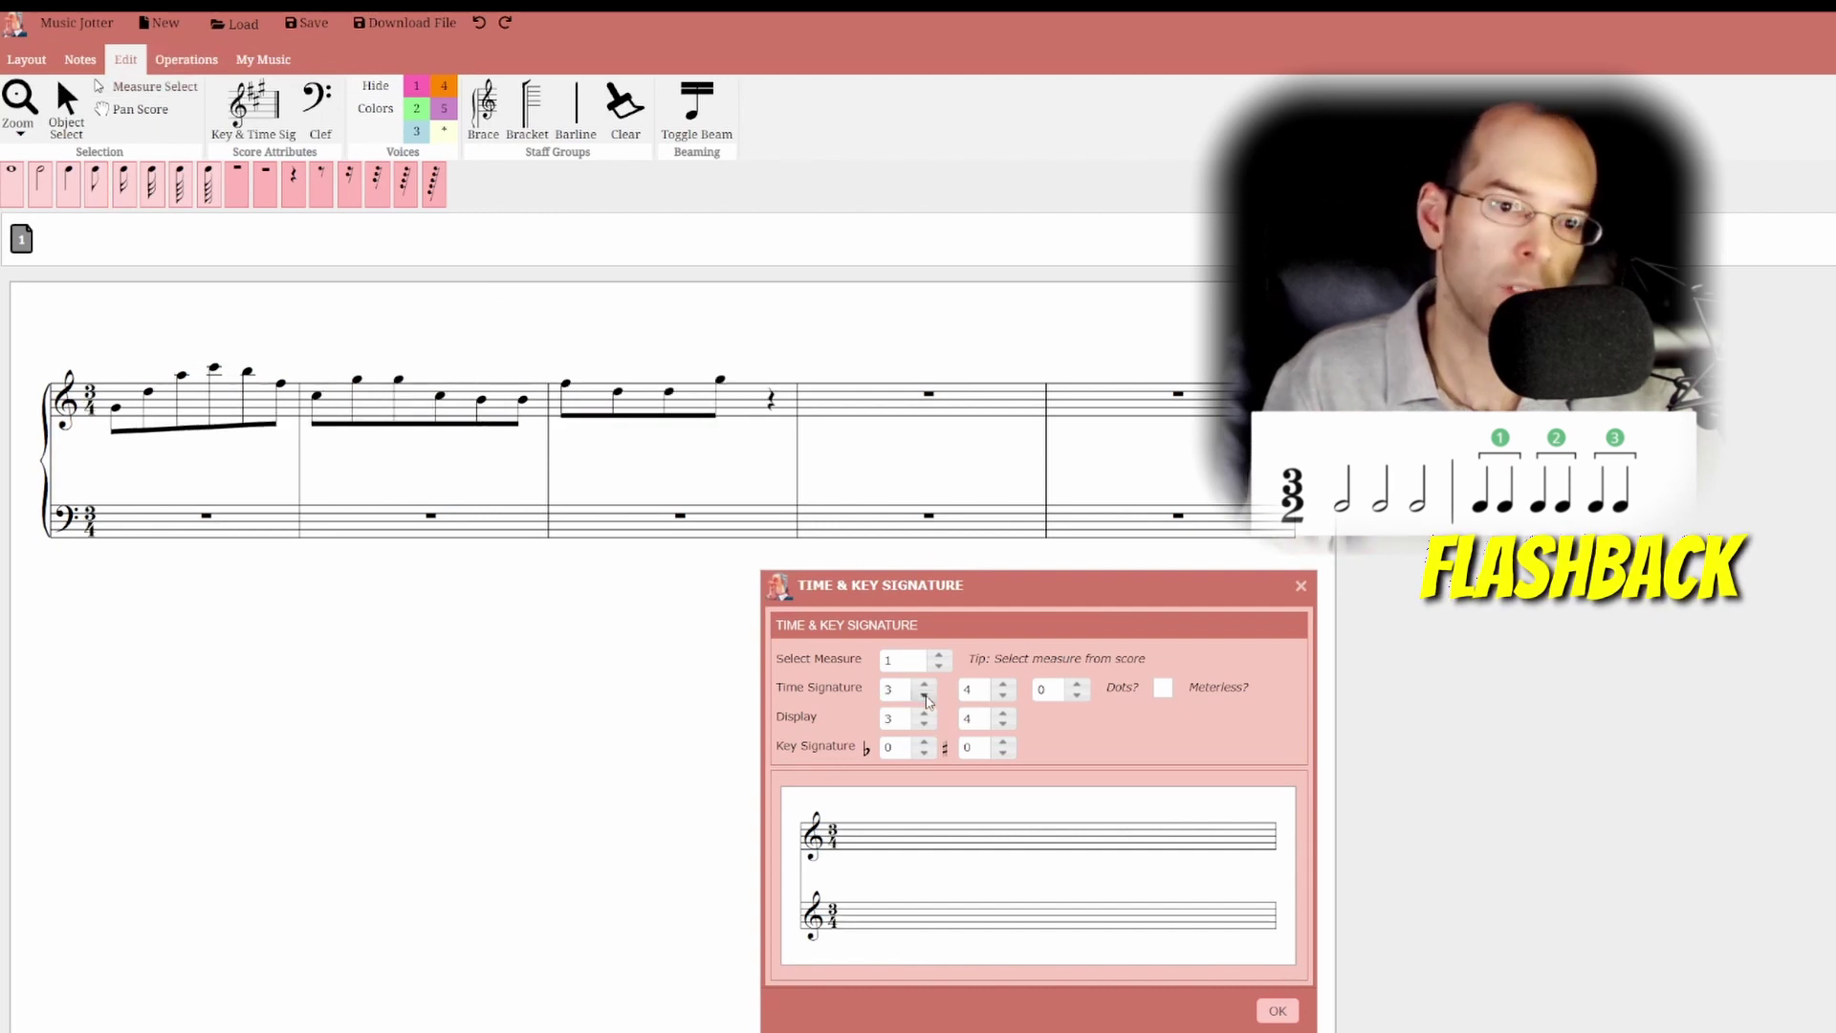
click(926, 694)
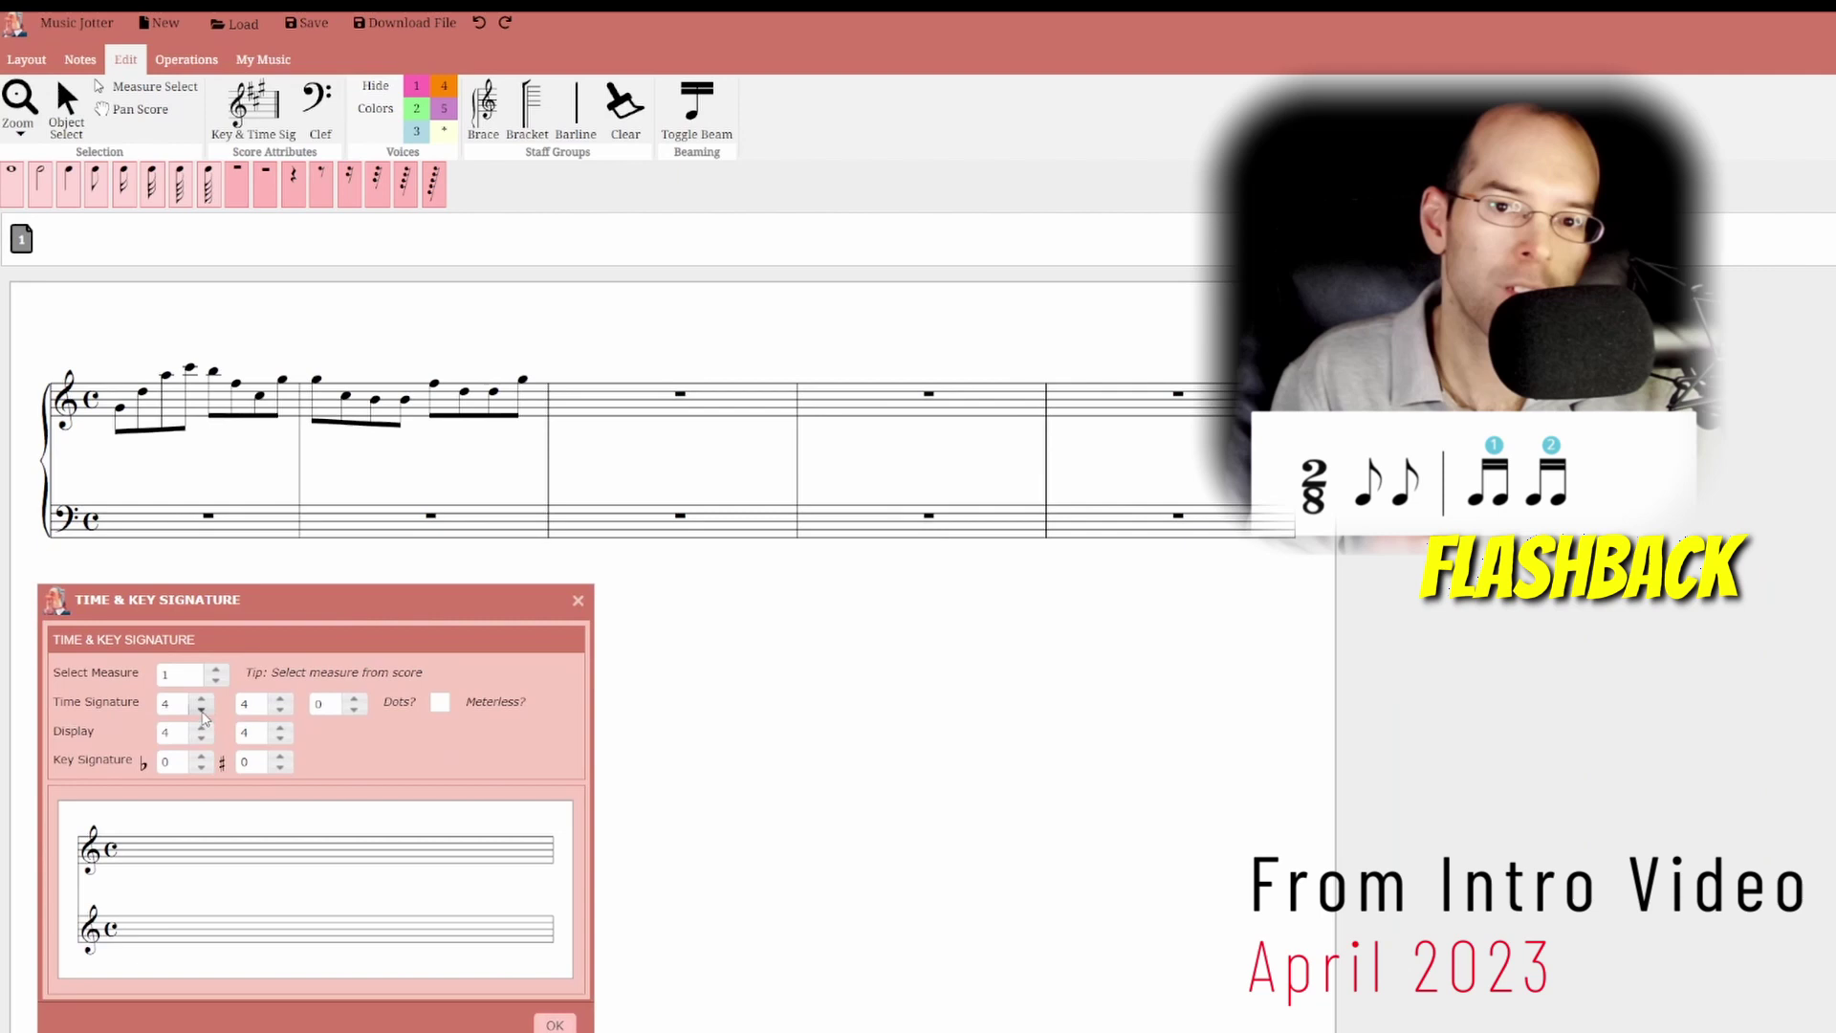
Switch the beat unit to eighths for 4/8, raise the beats, then drop to six
click(281, 698)
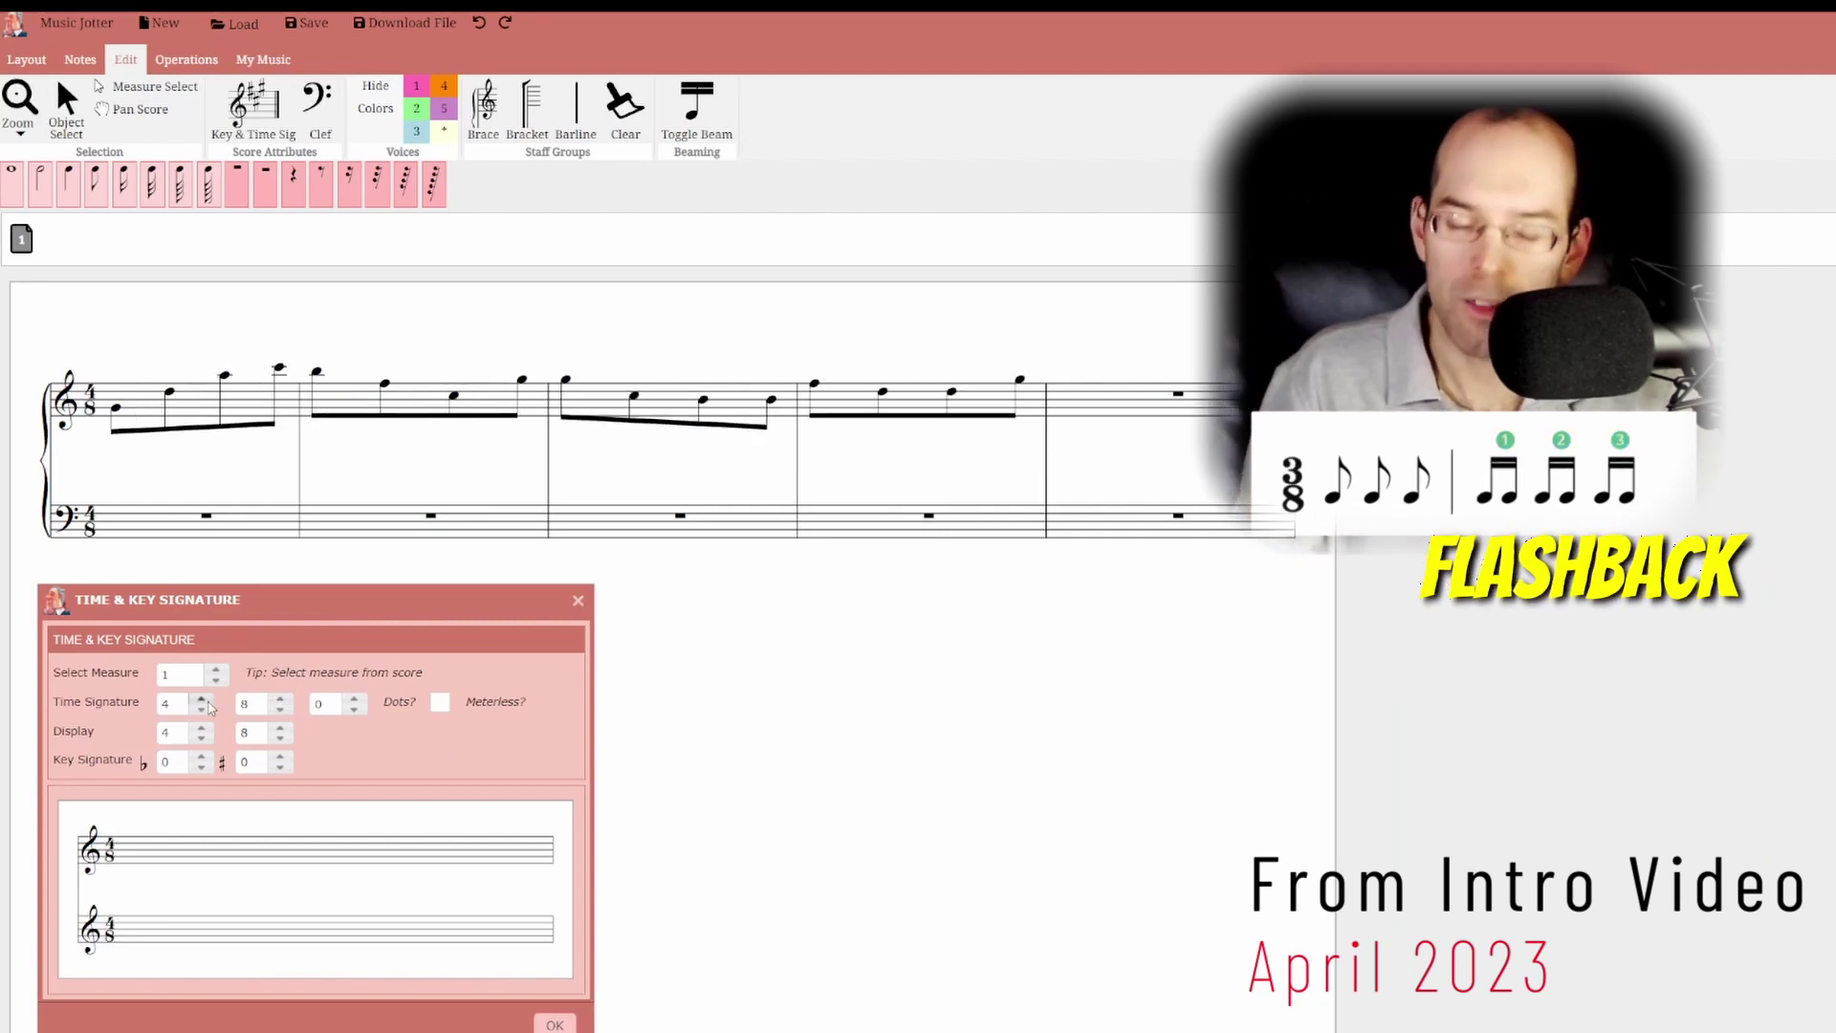
click(203, 695)
click(203, 697)
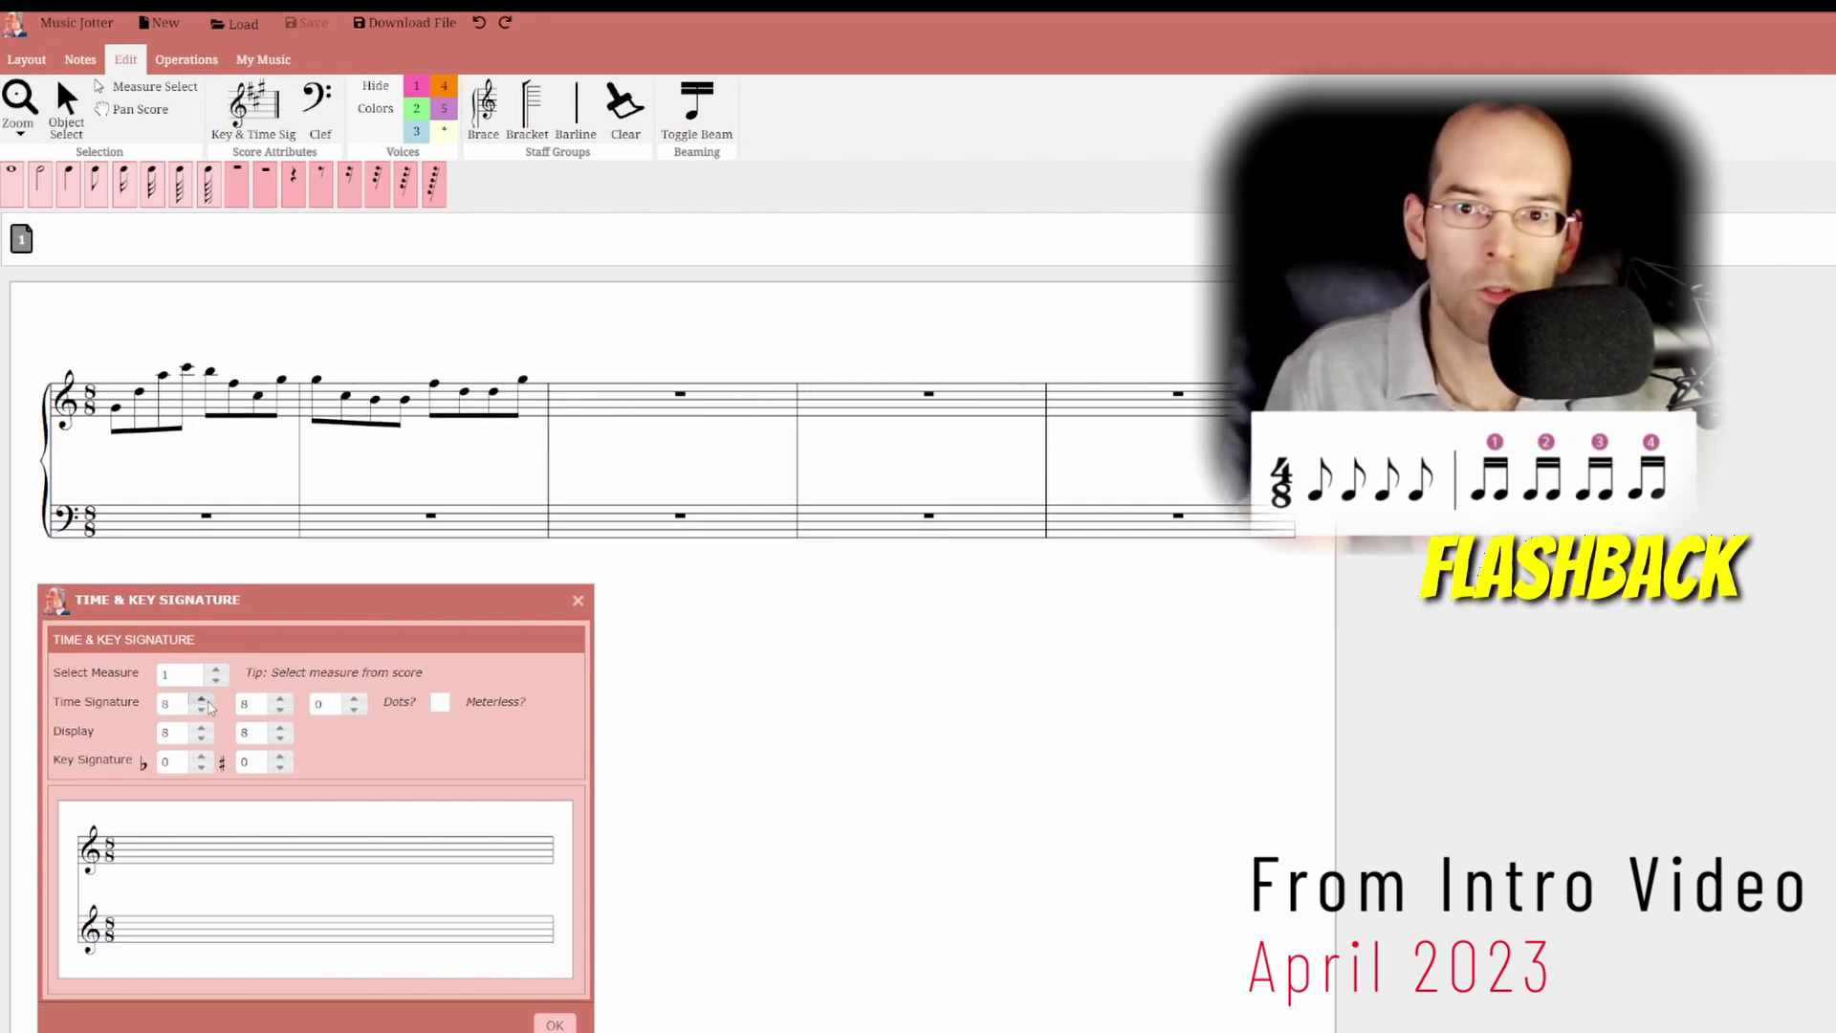
click(203, 707)
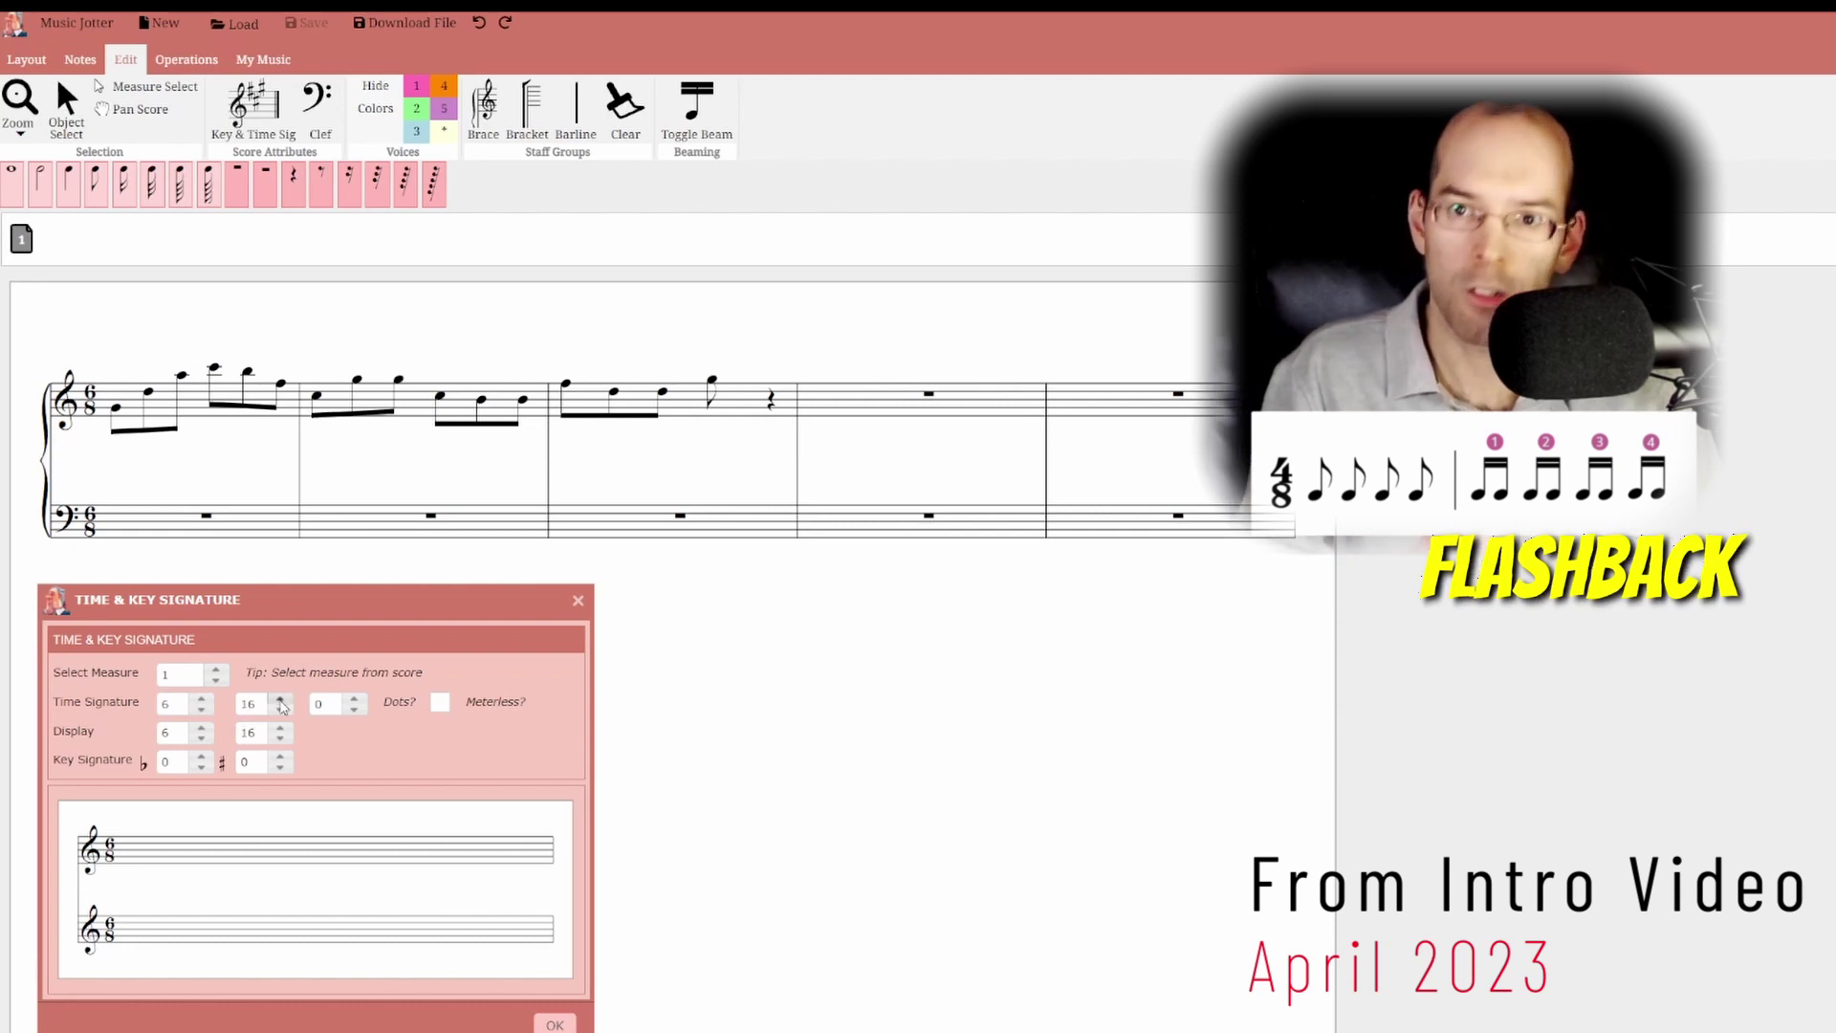
Change the beat unit to sixteenths and raise the meter step by step from 7/16 to 13/16
click(279, 697)
click(203, 696)
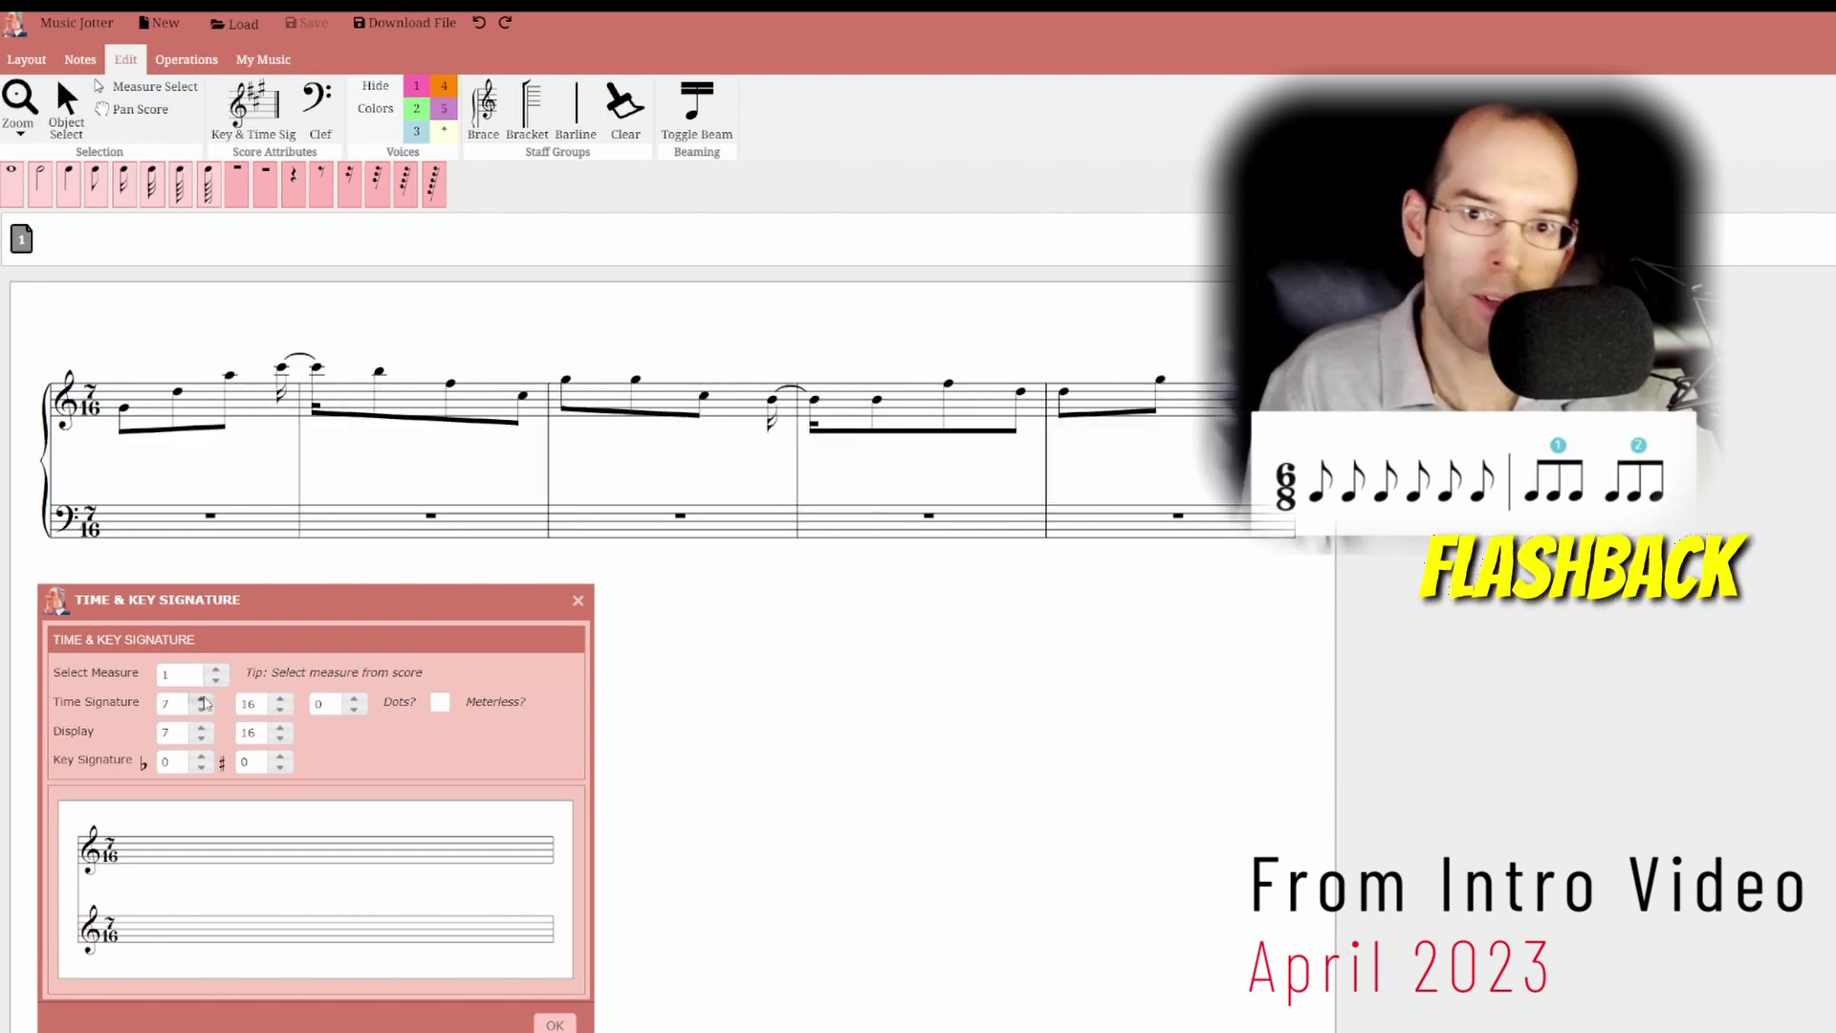
click(203, 697)
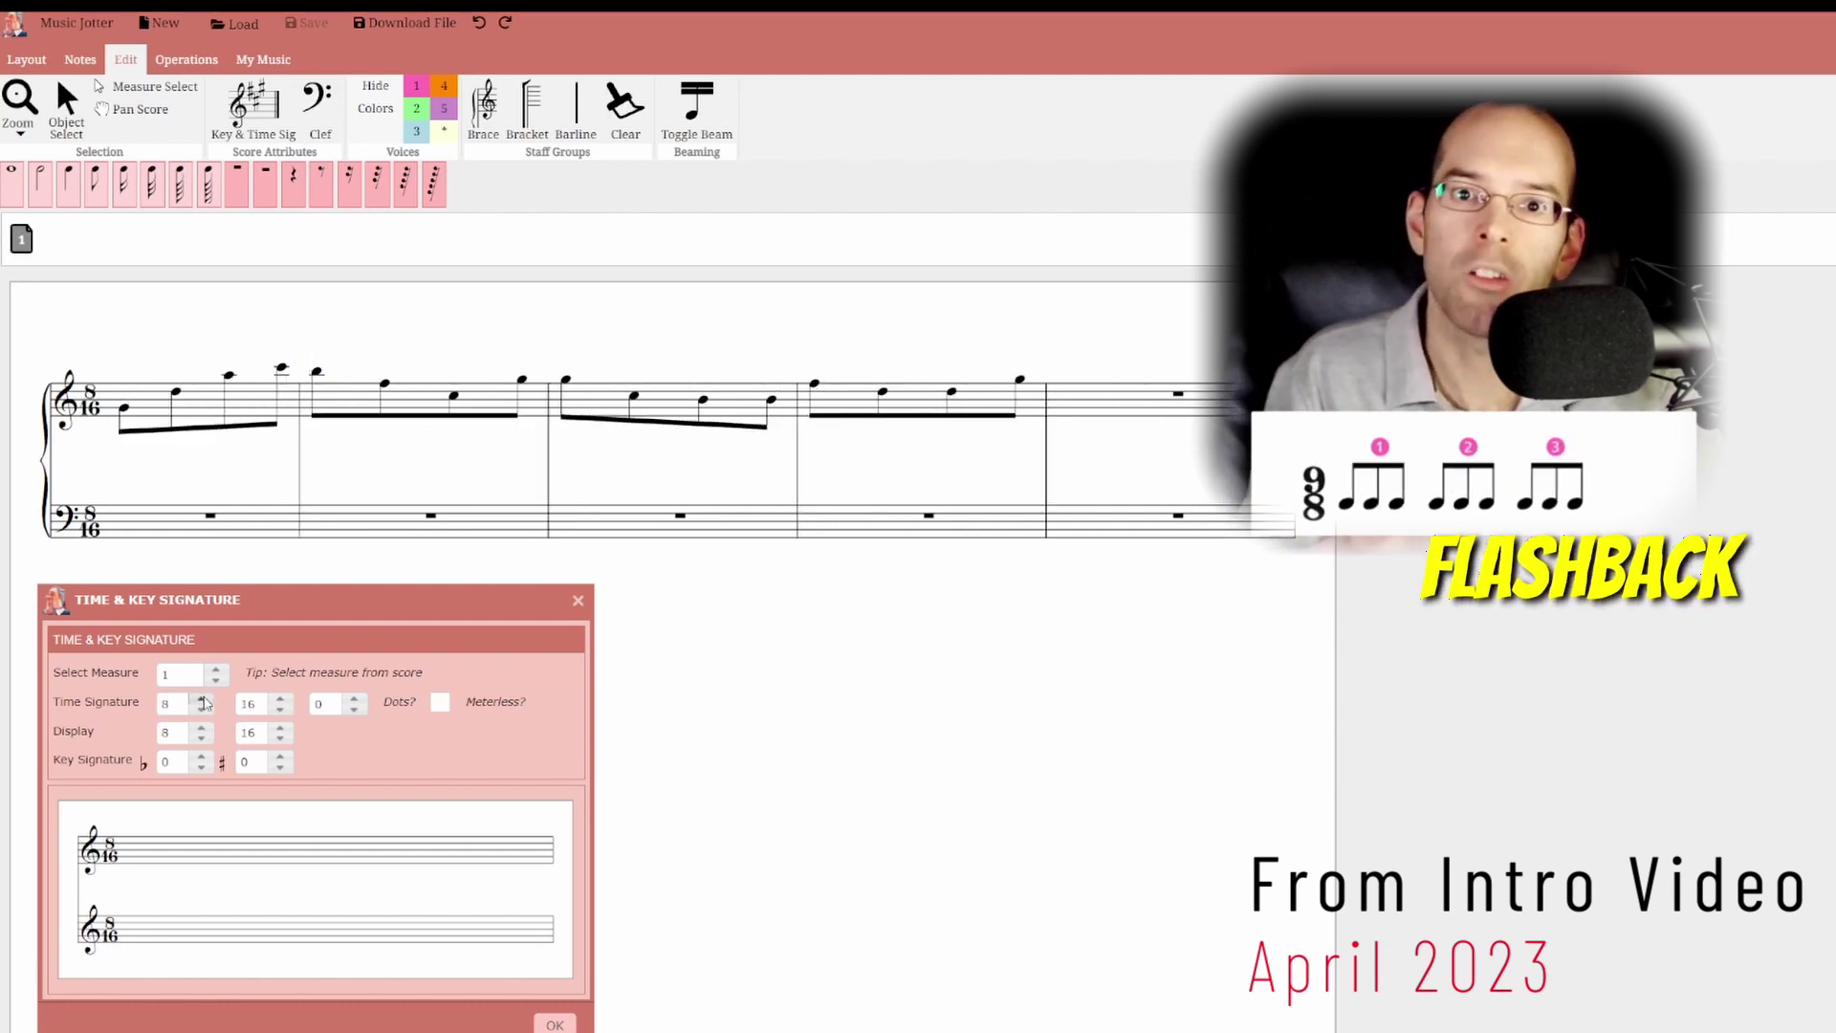
click(202, 695)
click(202, 695)
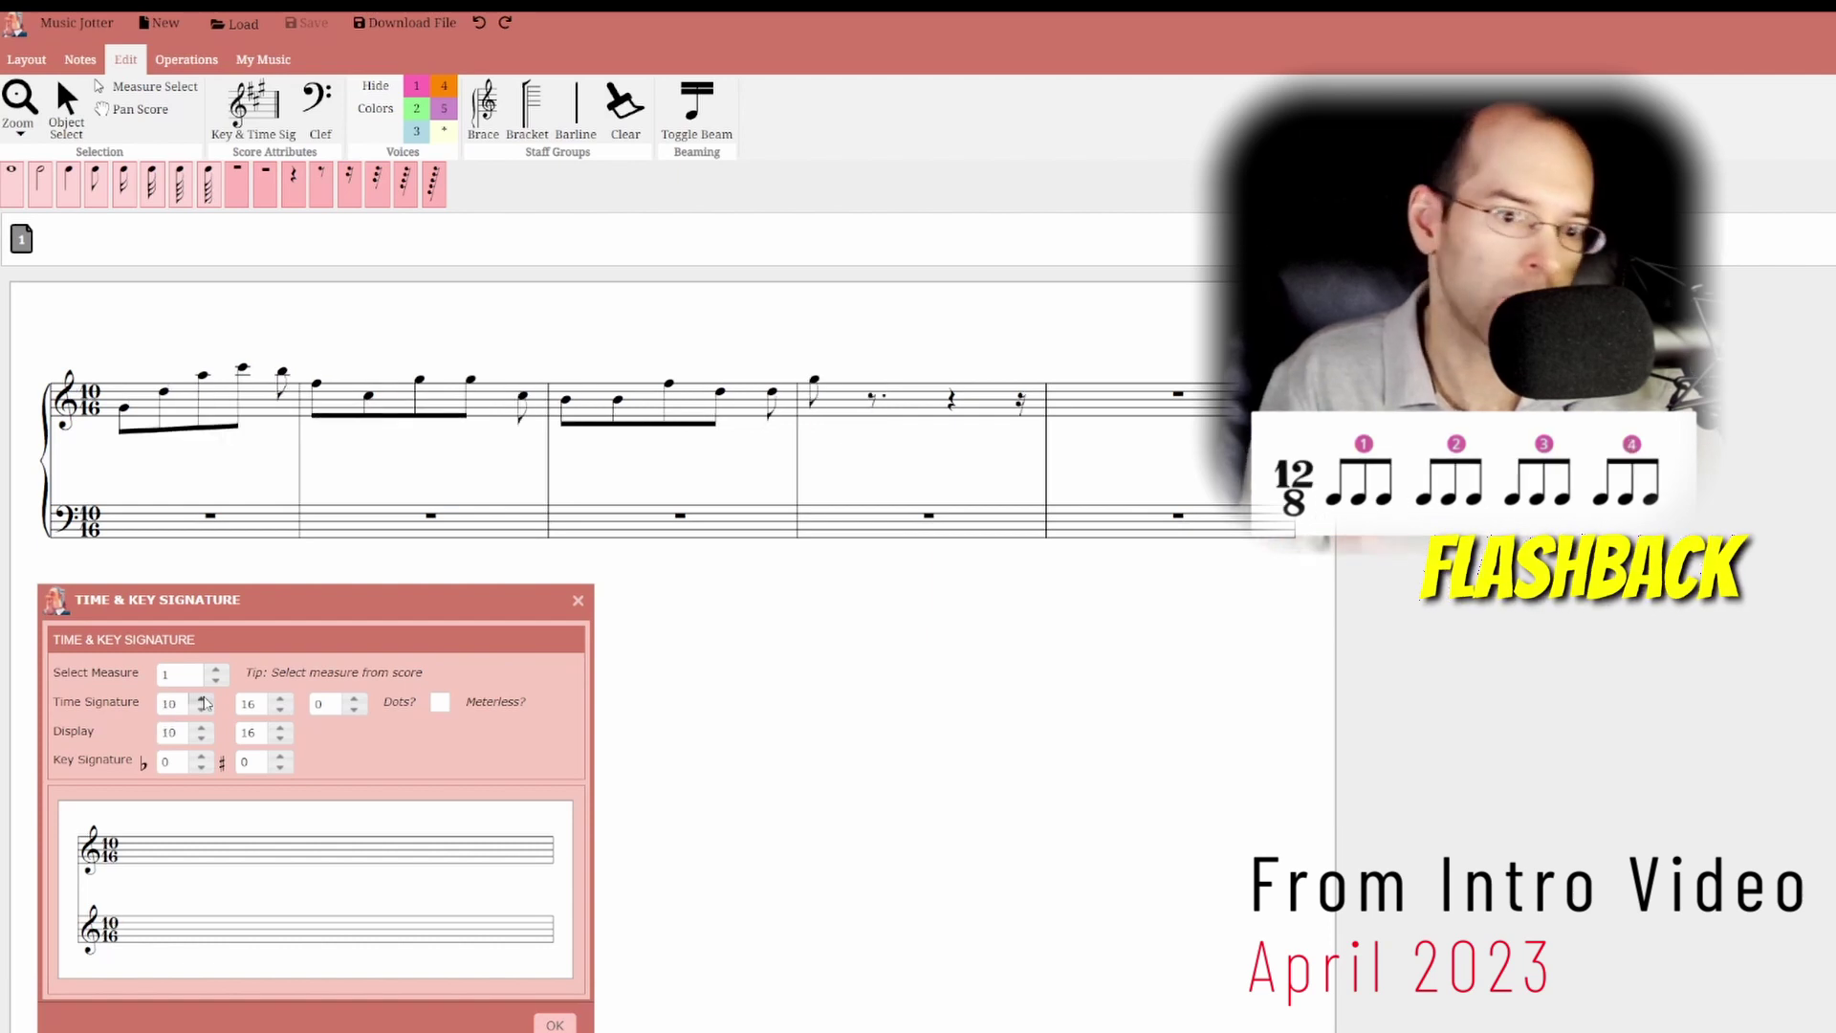
click(202, 696)
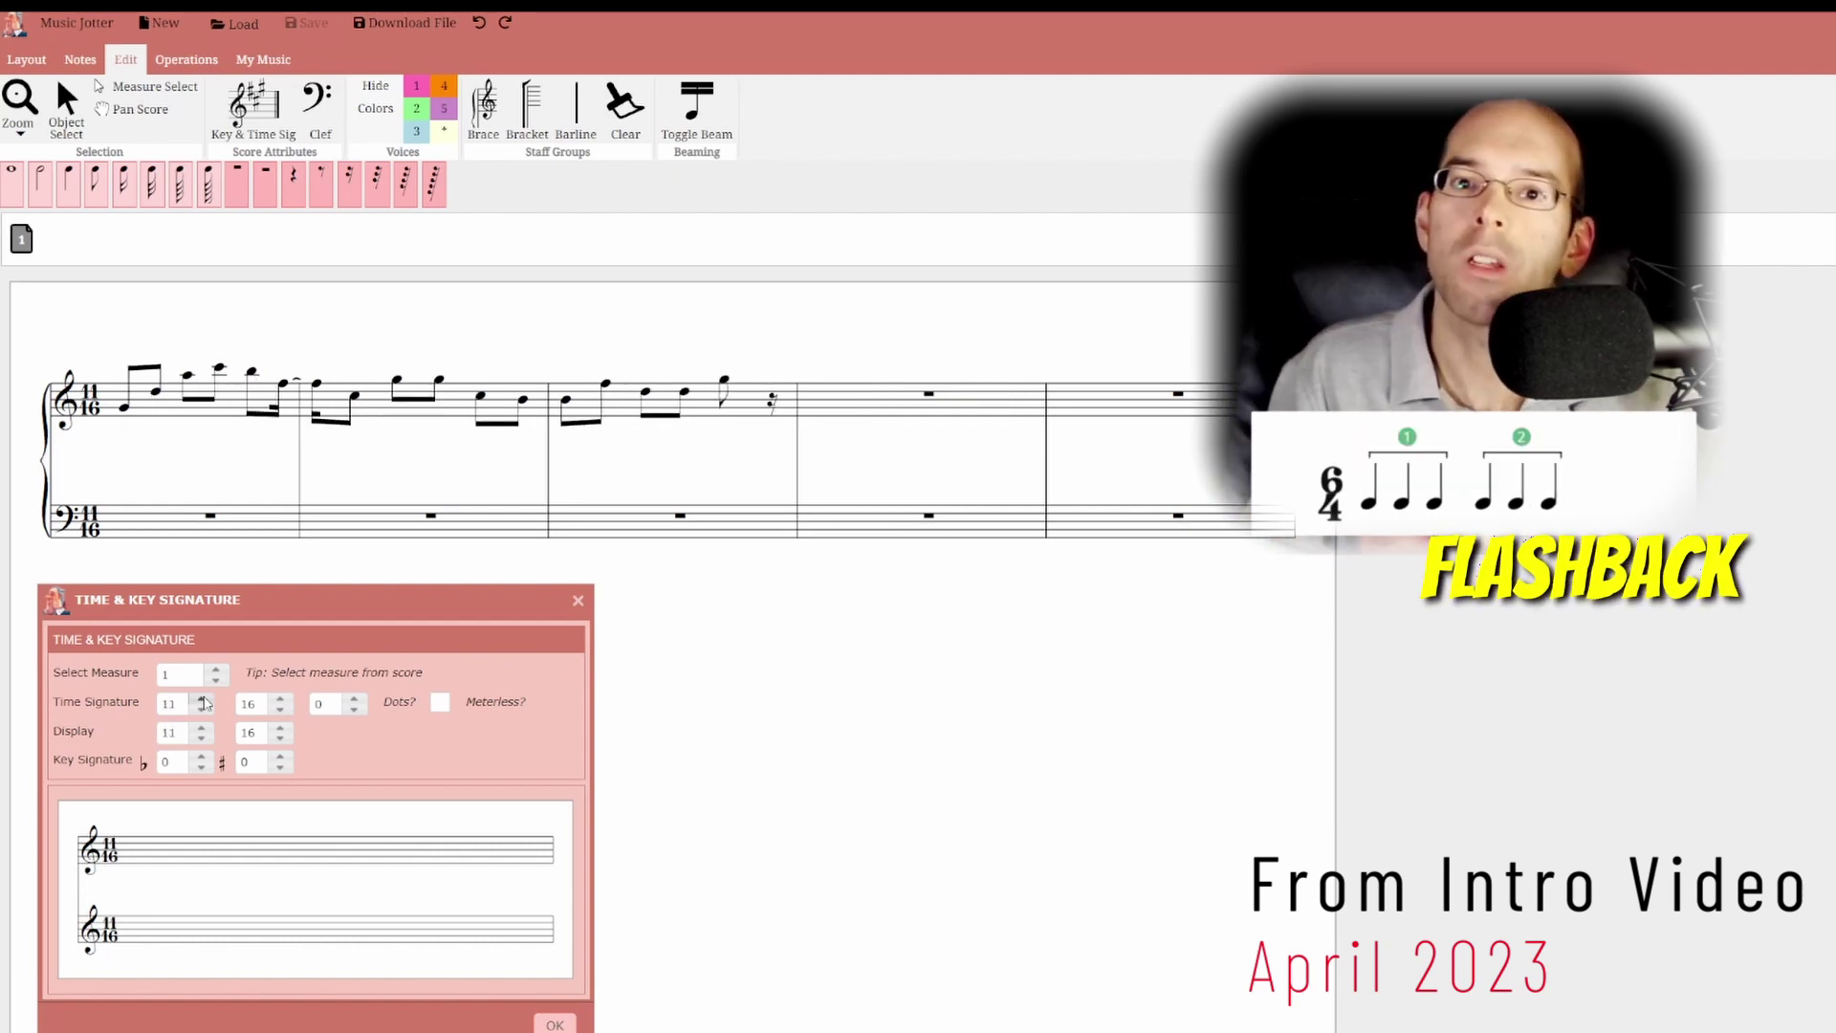
click(203, 695)
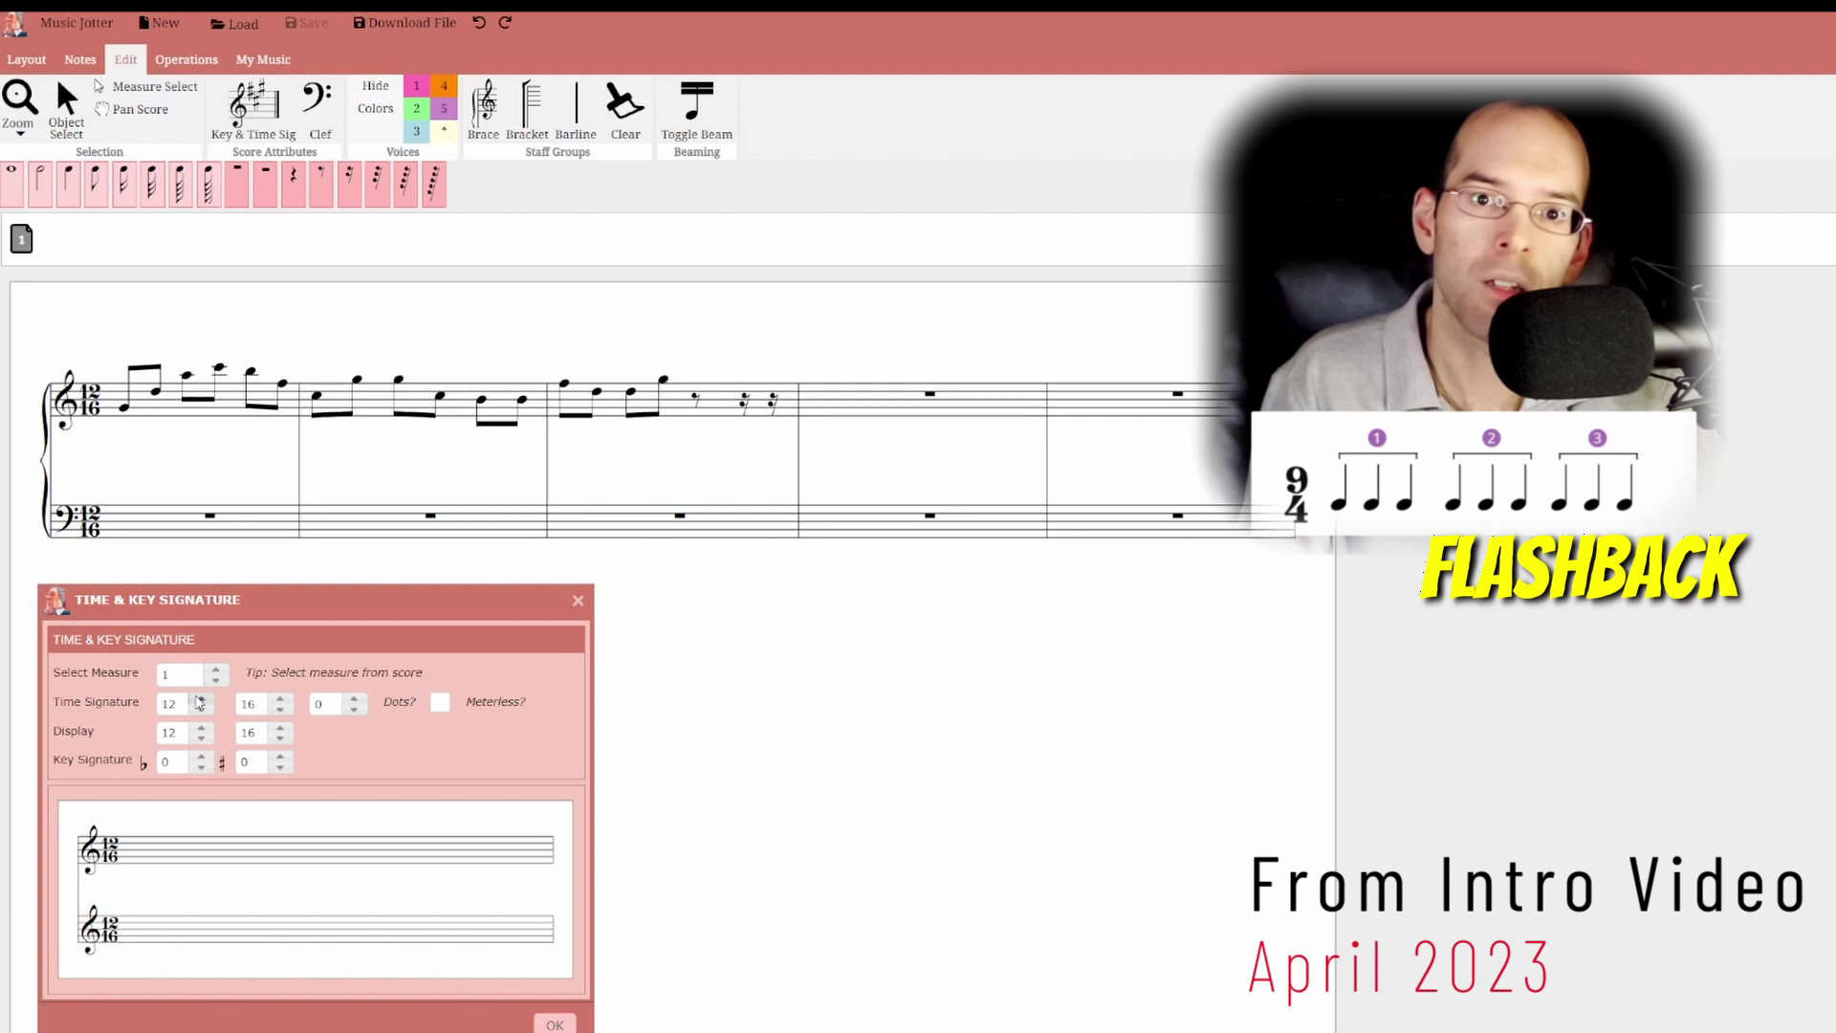
click(201, 697)
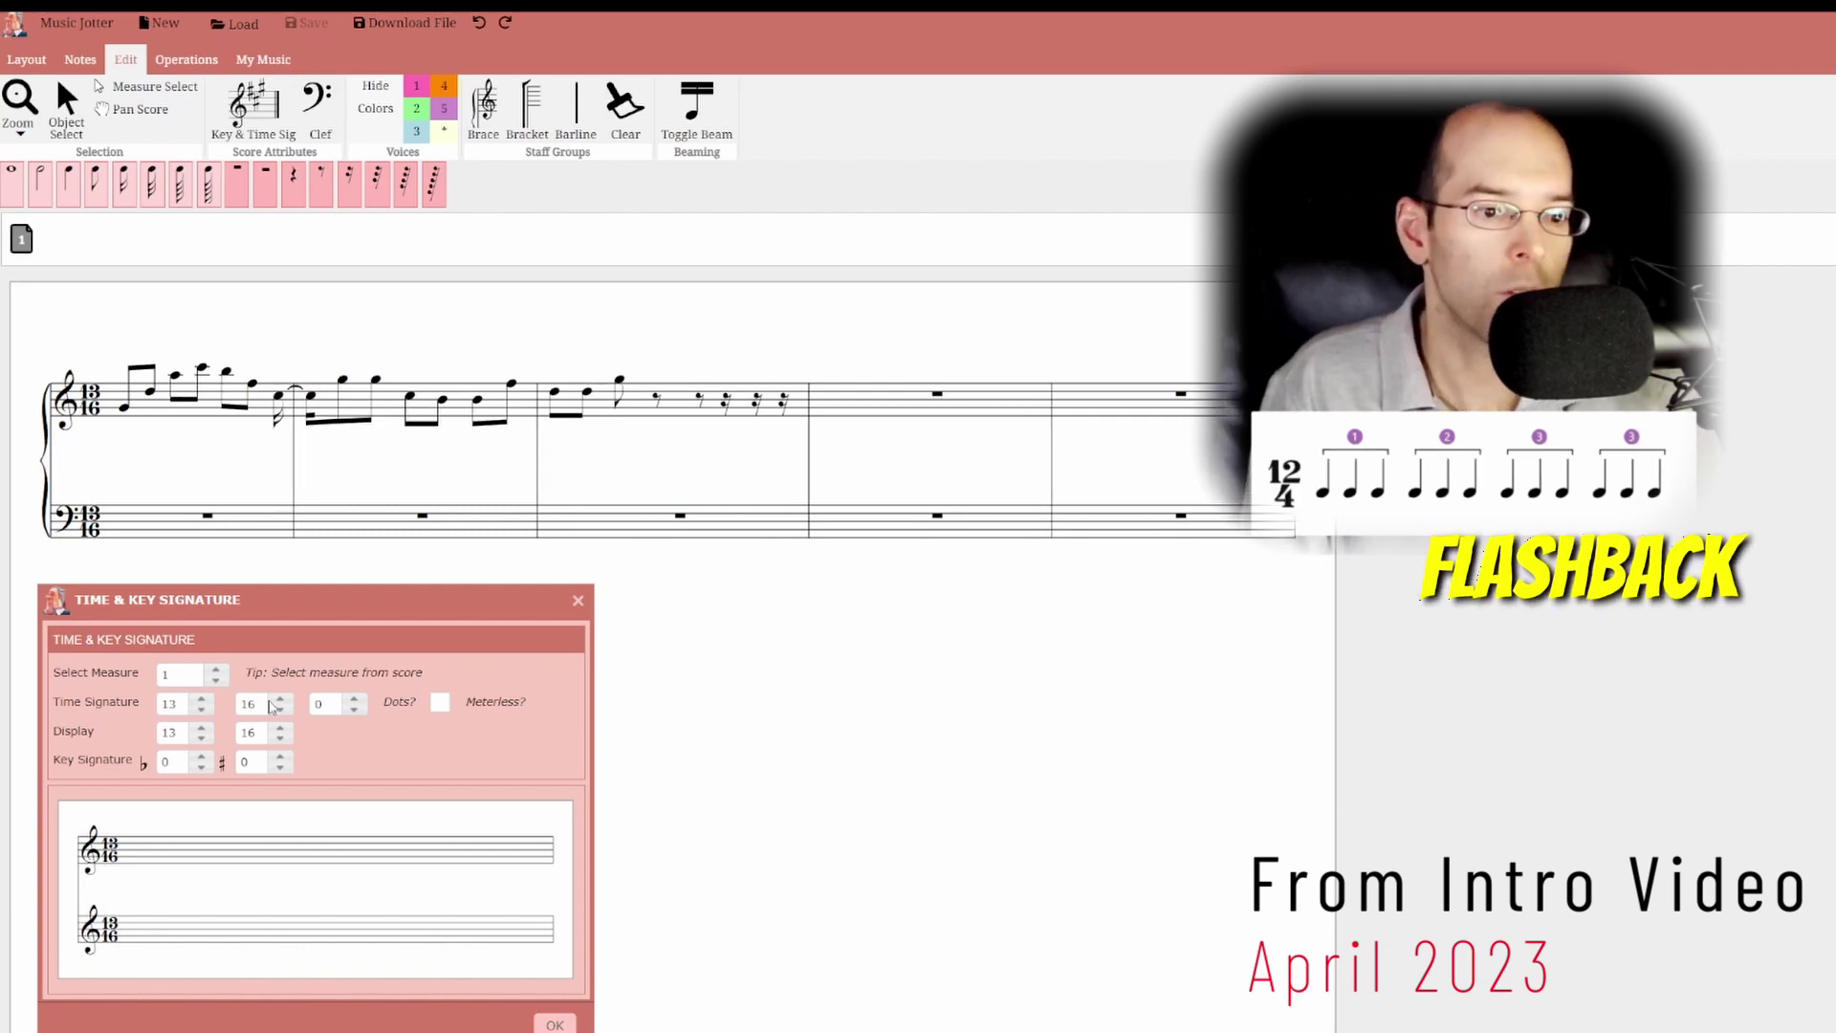
Return to eighths and lower the beats, then switch to sixteenths, drop to five beats and raise again
click(280, 705)
click(202, 709)
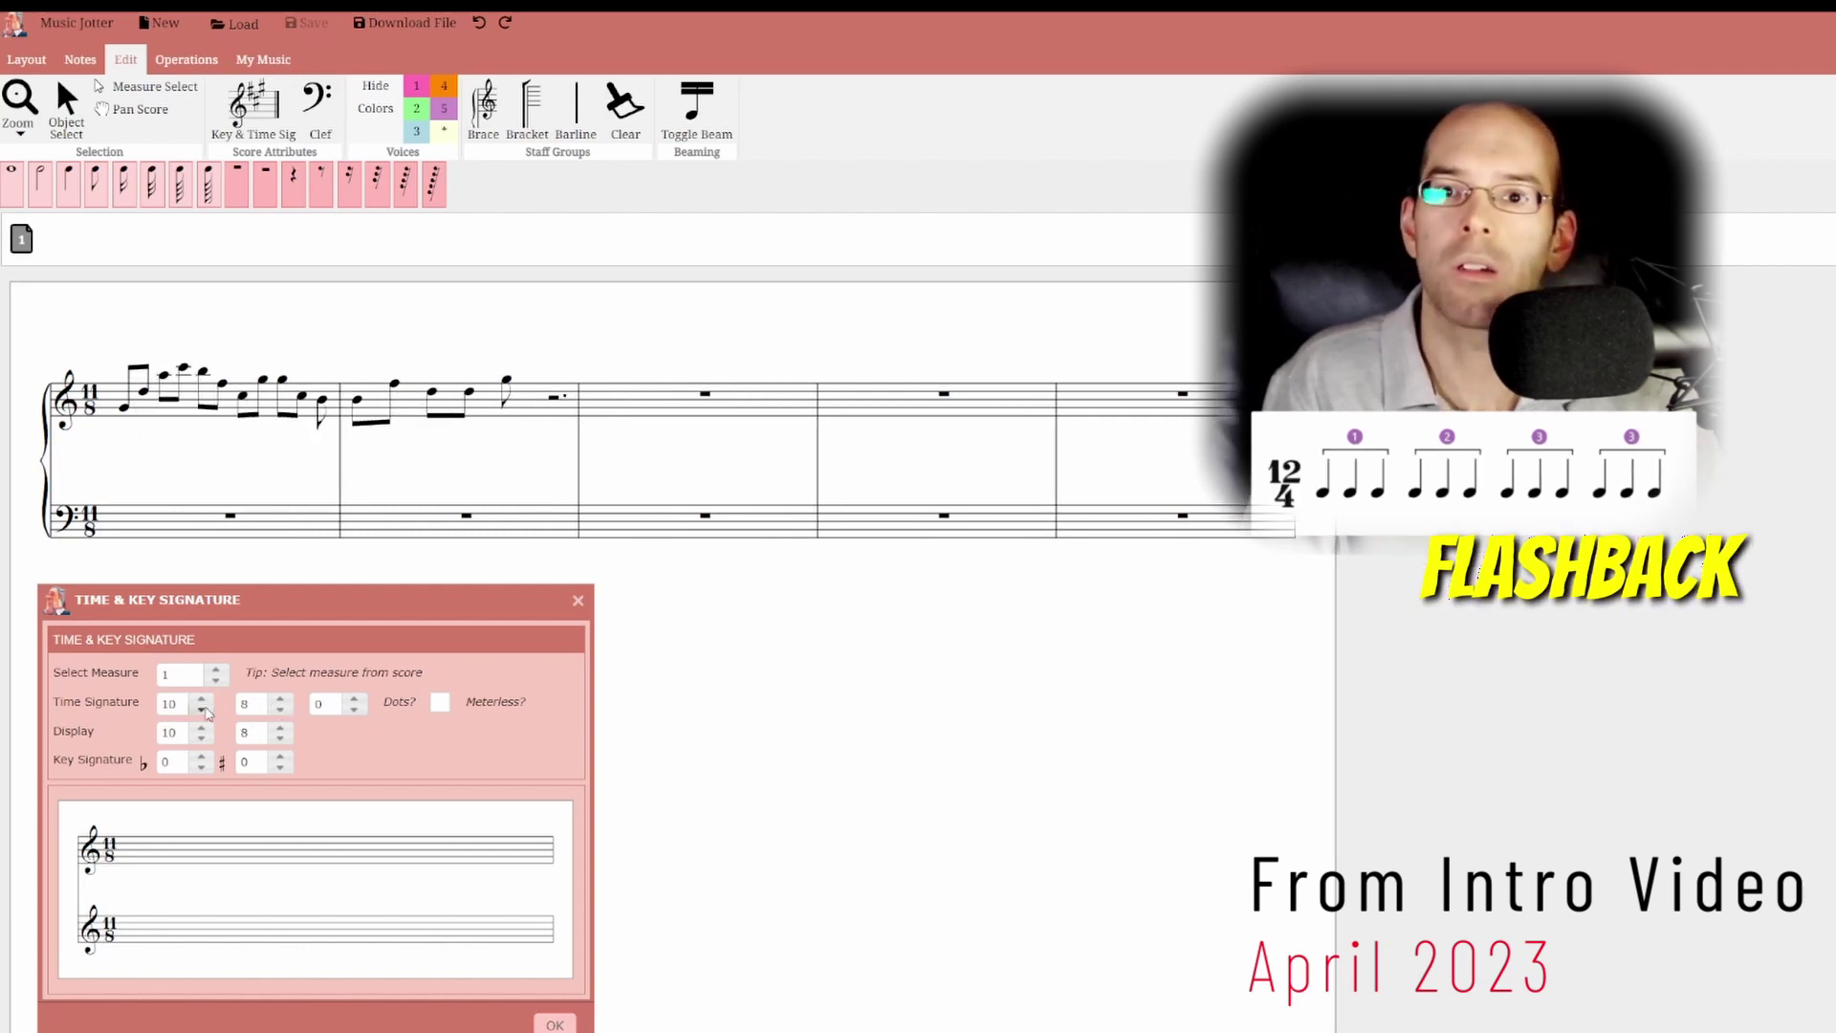
click(203, 709)
click(203, 709)
click(202, 710)
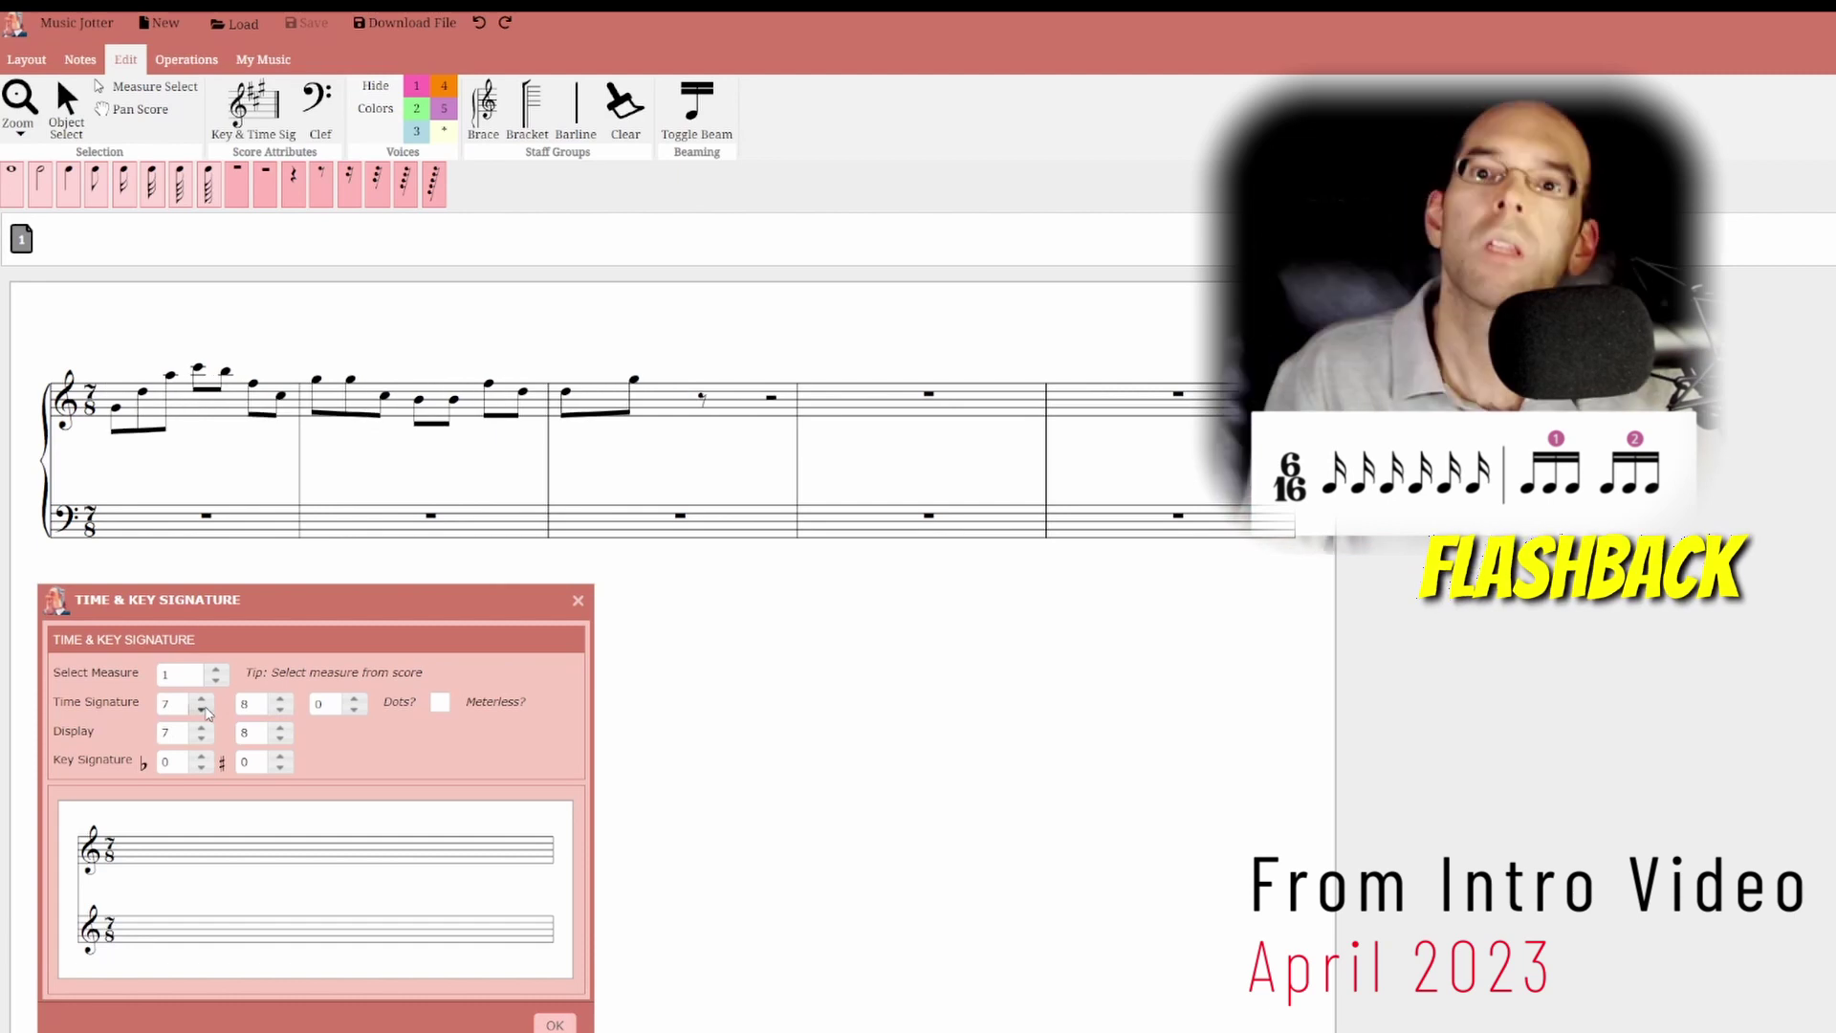
click(281, 698)
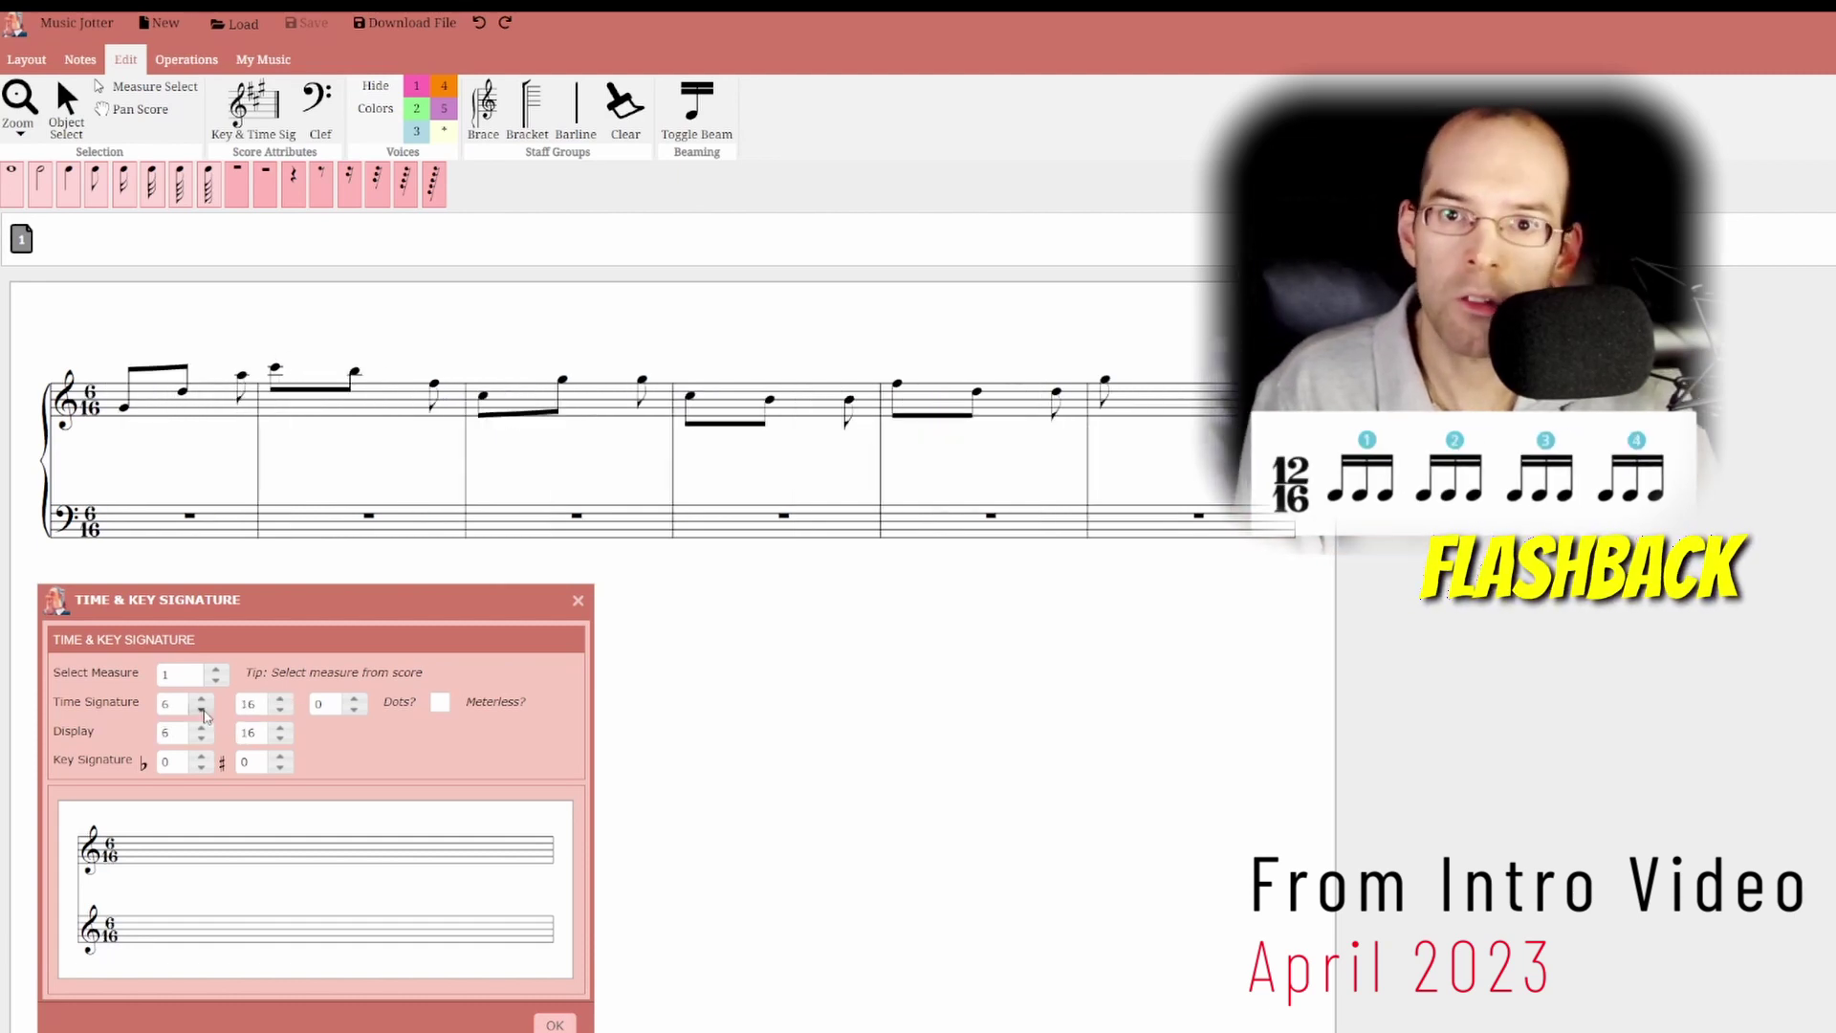
click(202, 709)
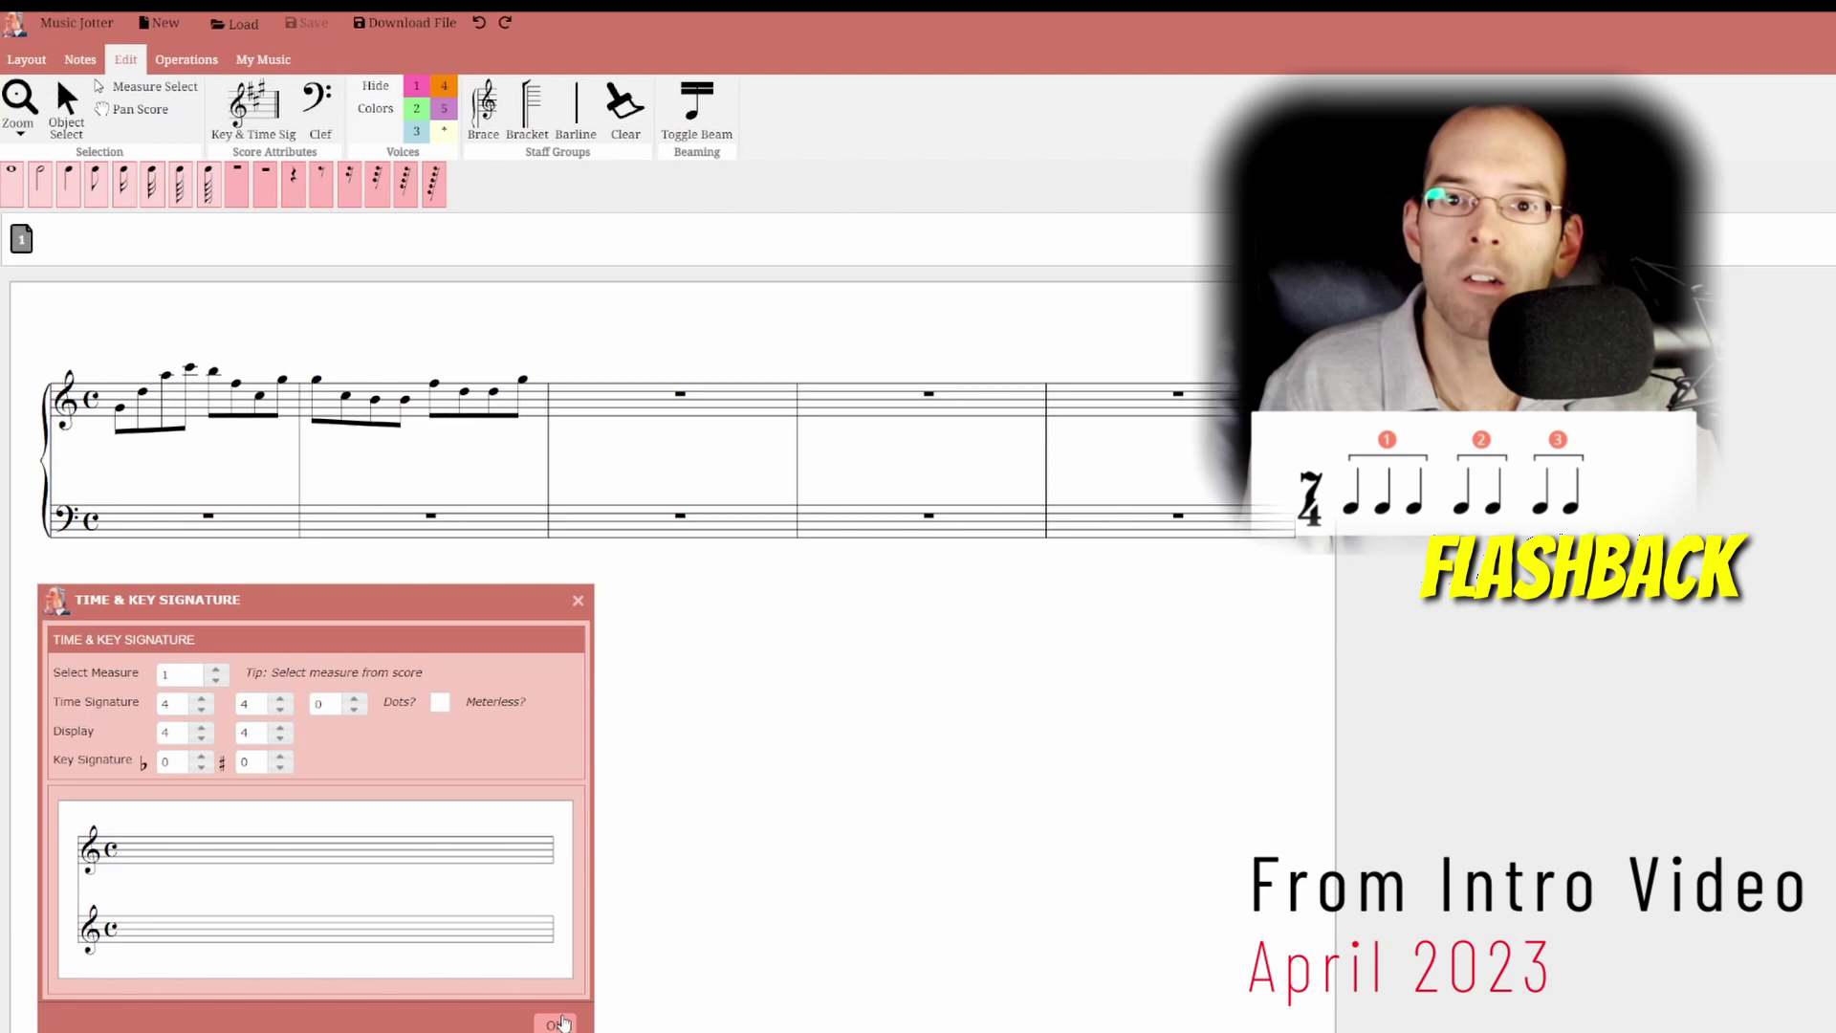
click(203, 697)
click(201, 696)
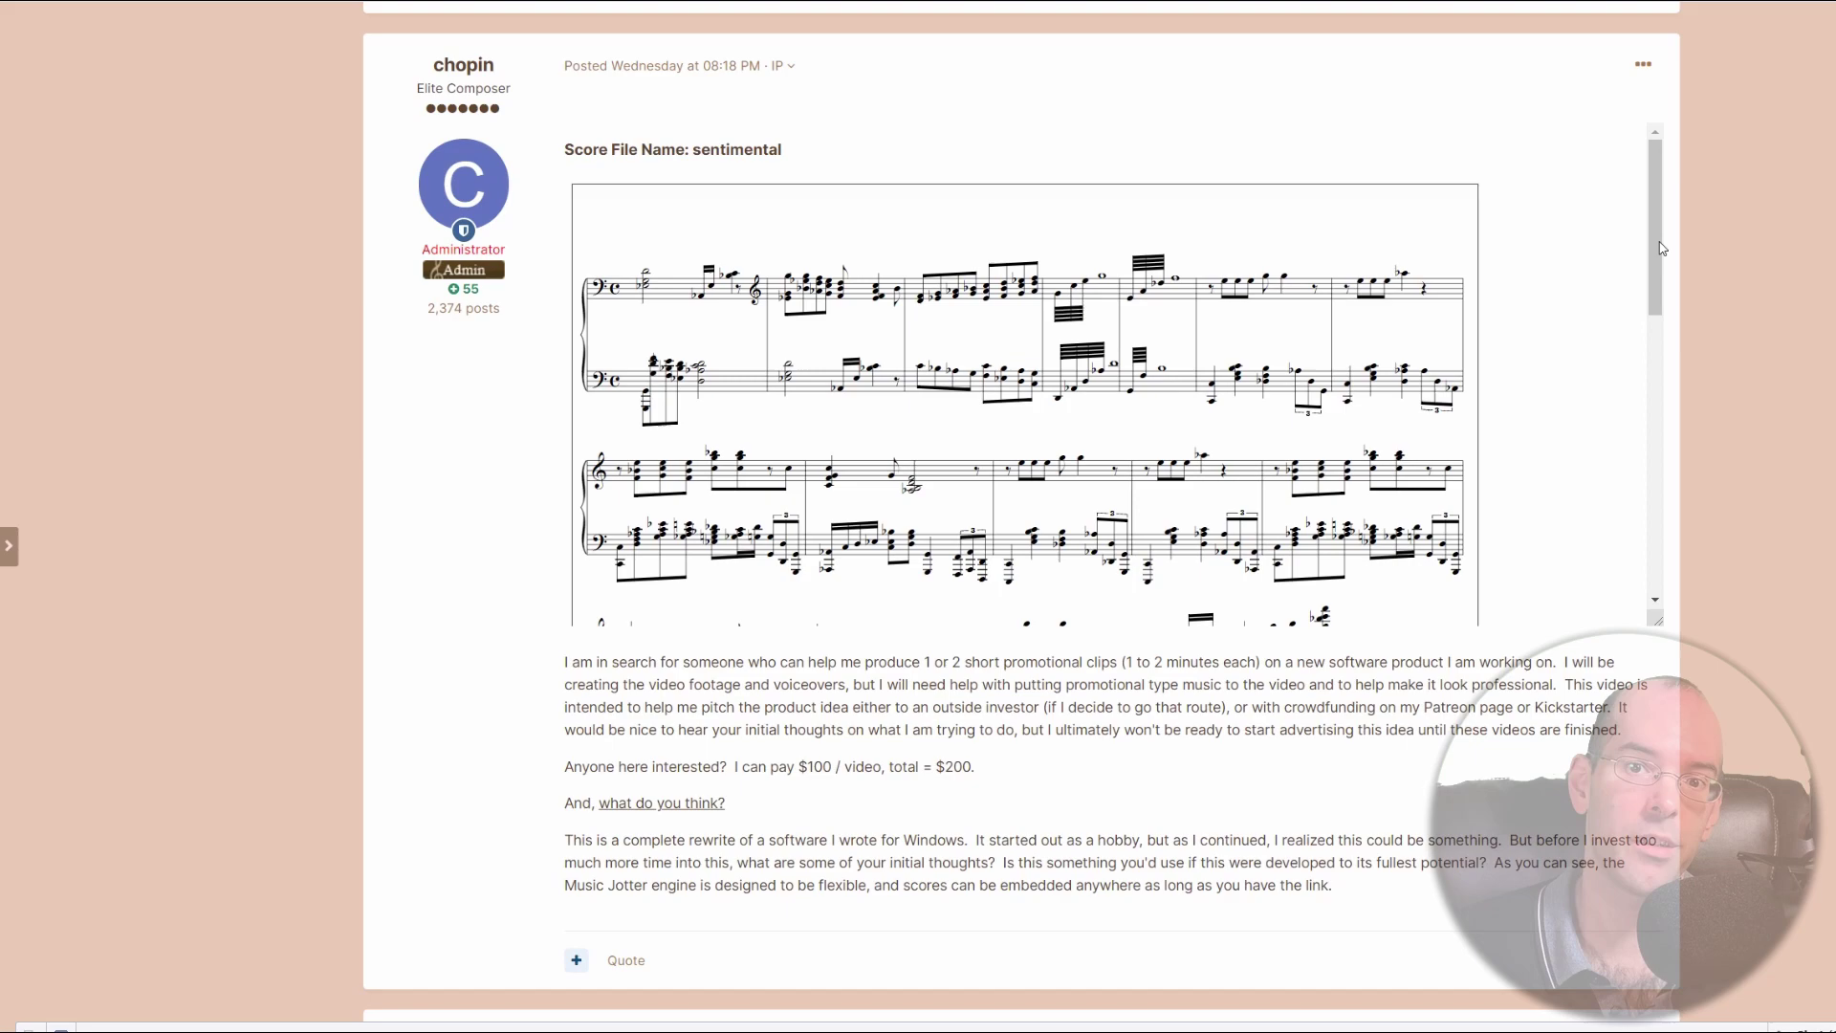
drag(1655, 229, 1658, 322)
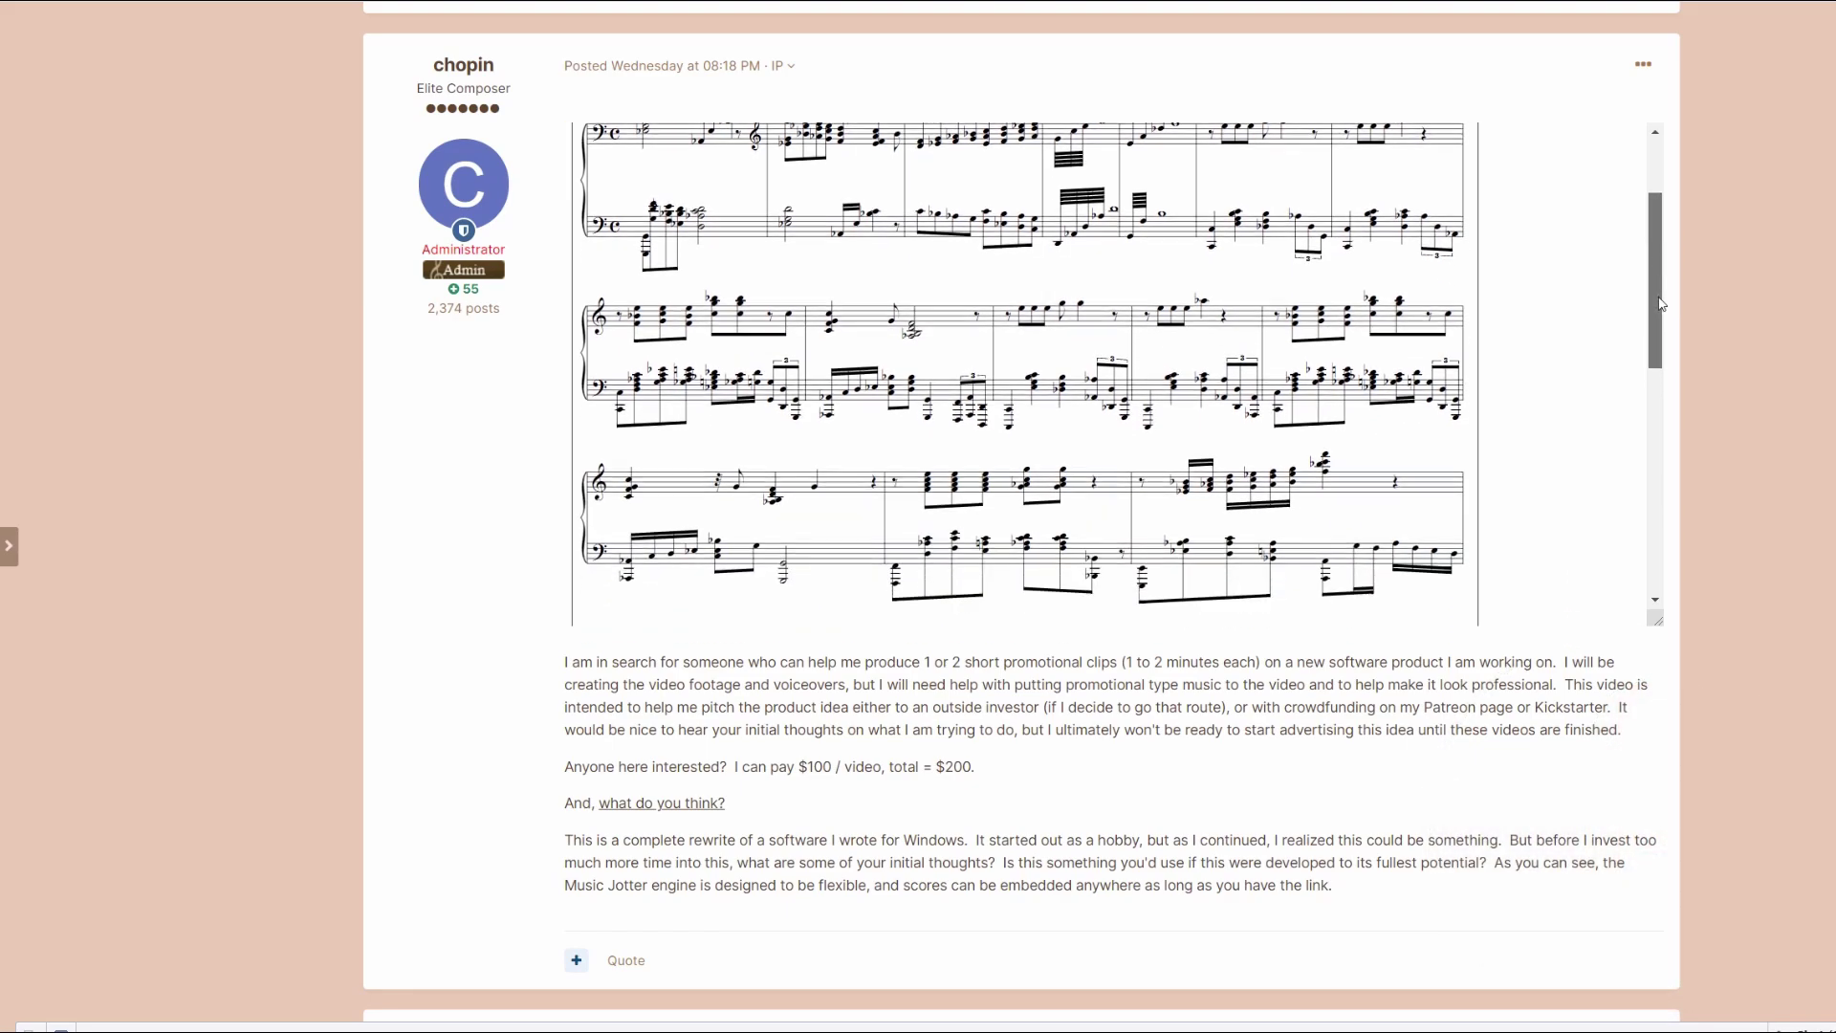